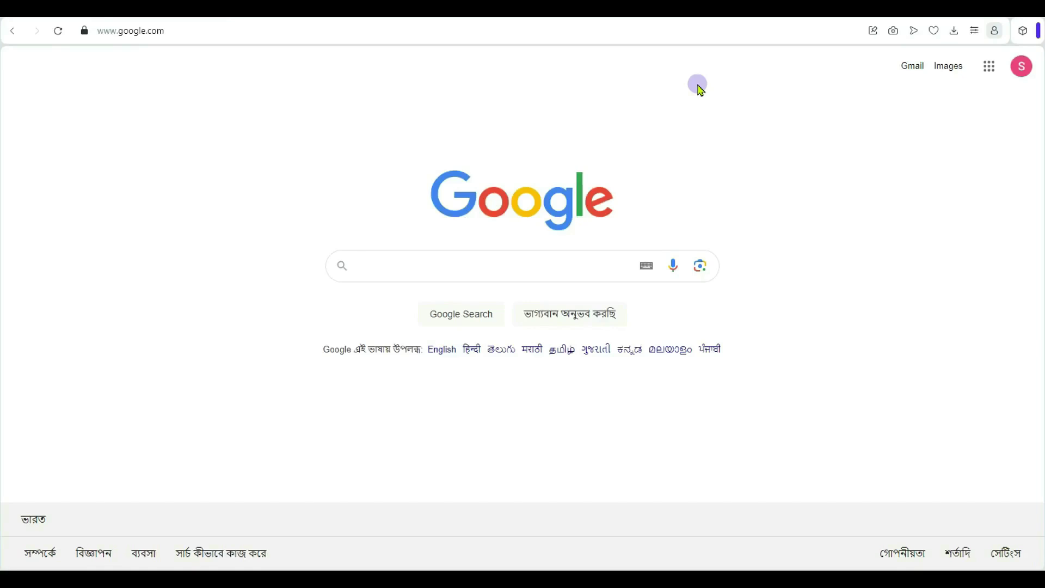
click(385, 270)
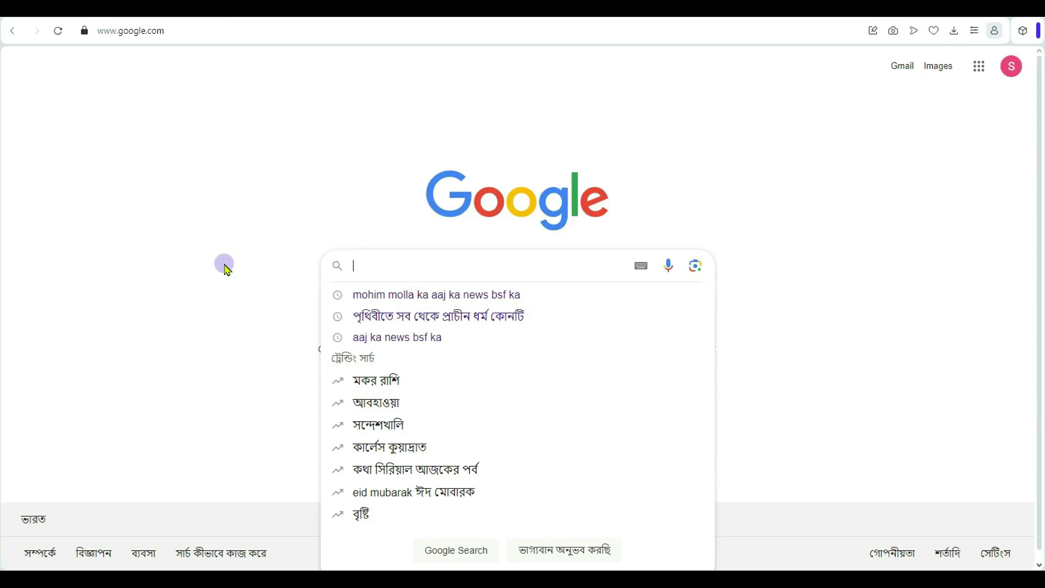
text(INDIAN)
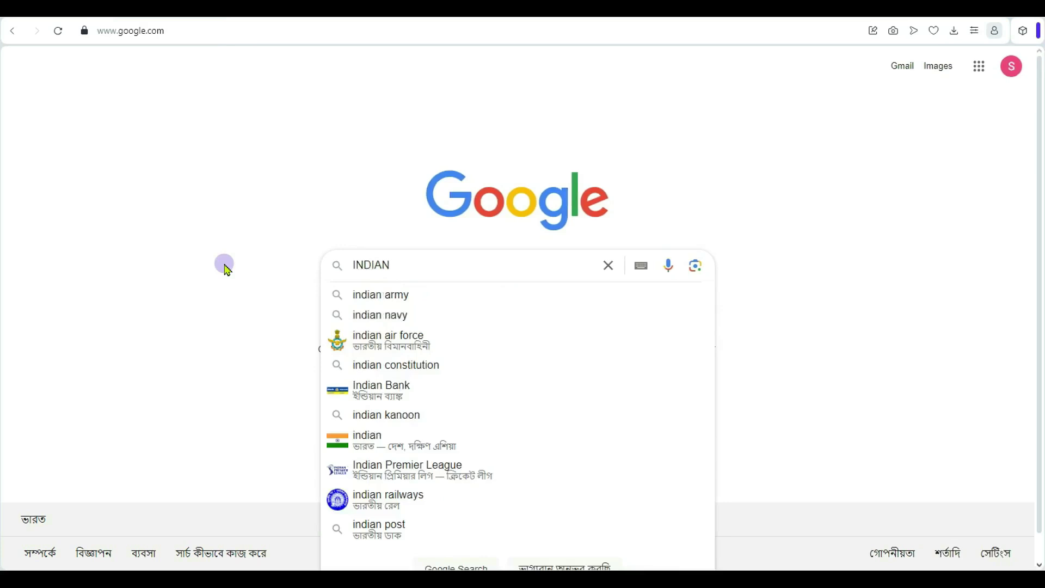
text( PASS)
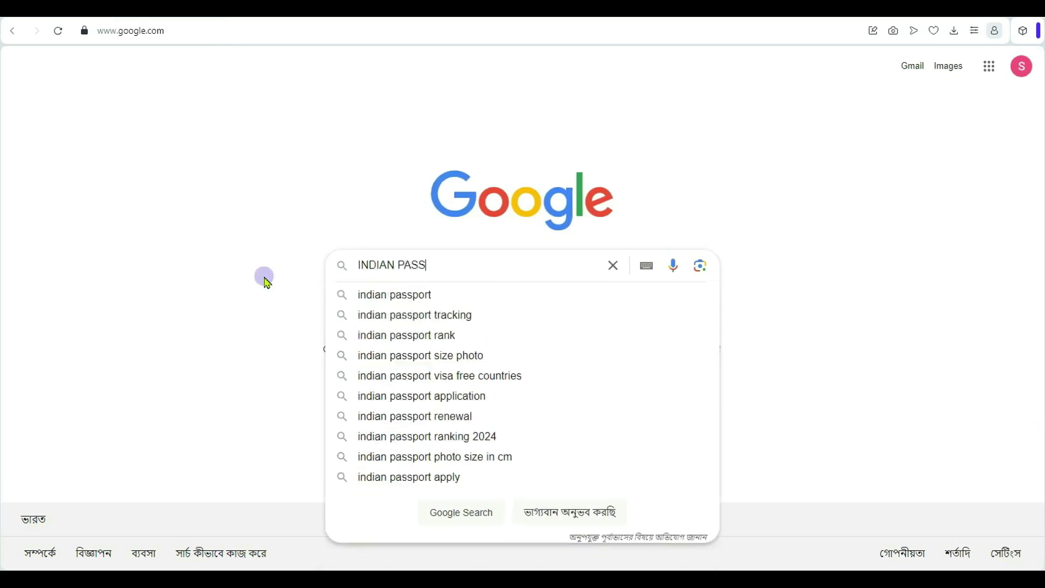
click(389, 296)
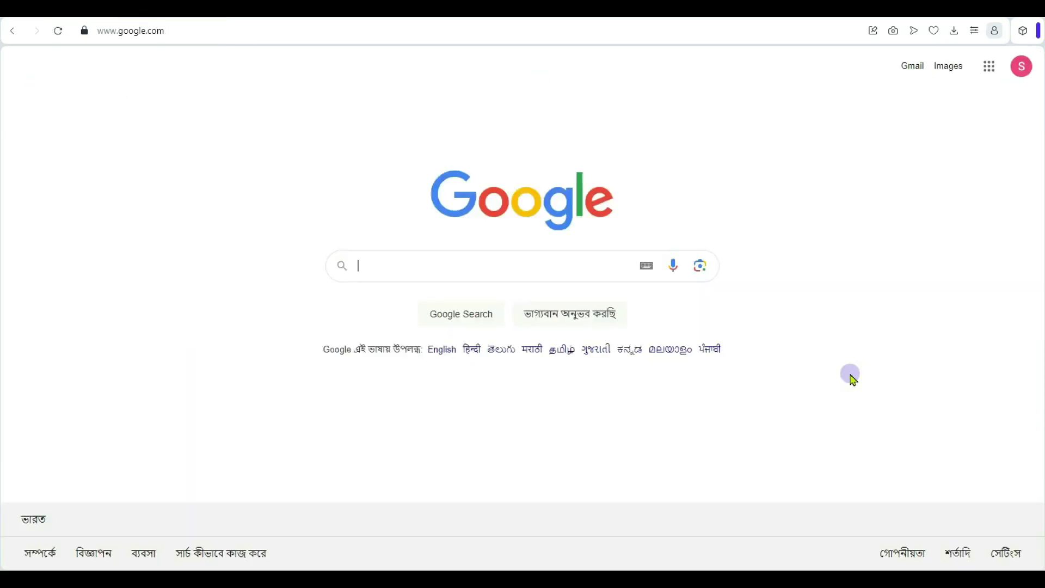
text(https://www.passportindia.gov.in)
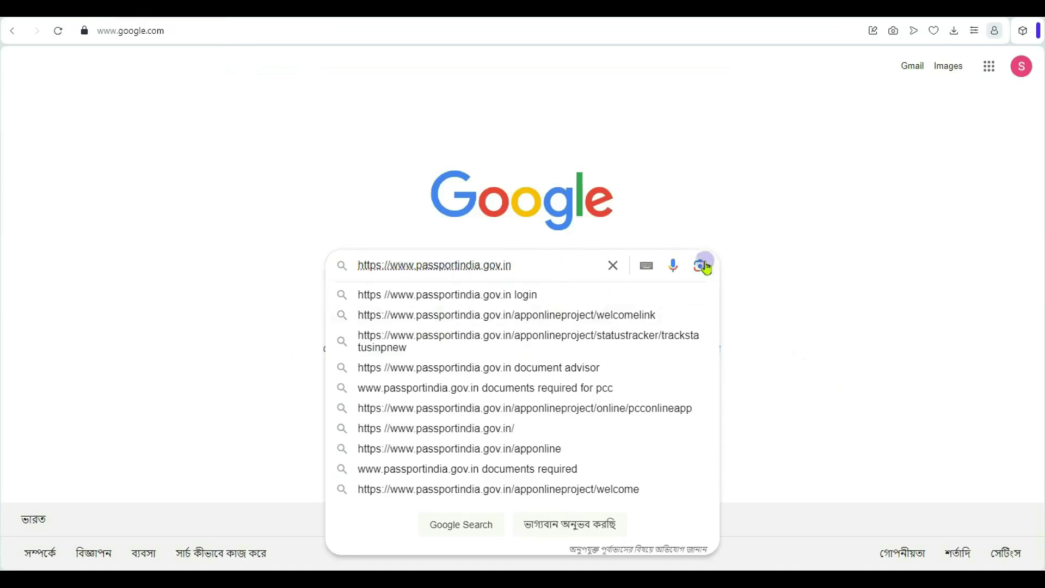
key(Return)
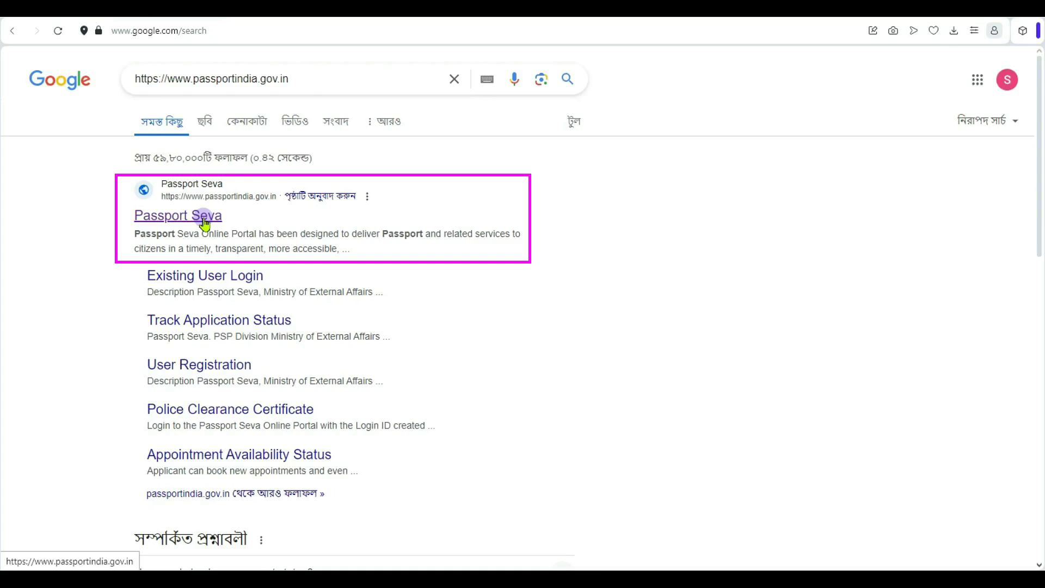
- Open the official Passport Seva site from the results and dismiss the Tatkaal advisory notice
click(196, 185)
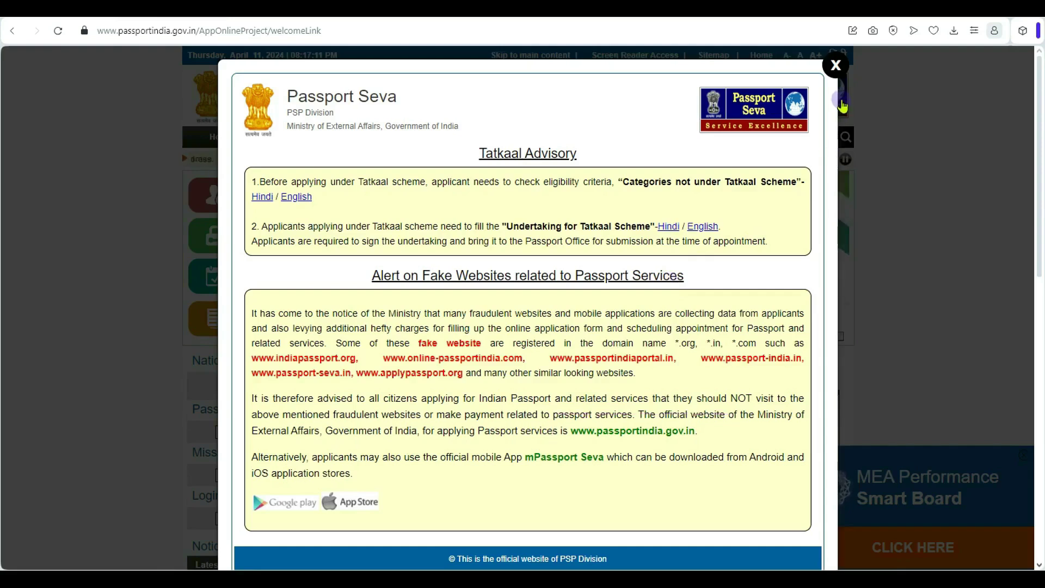
click(836, 66)
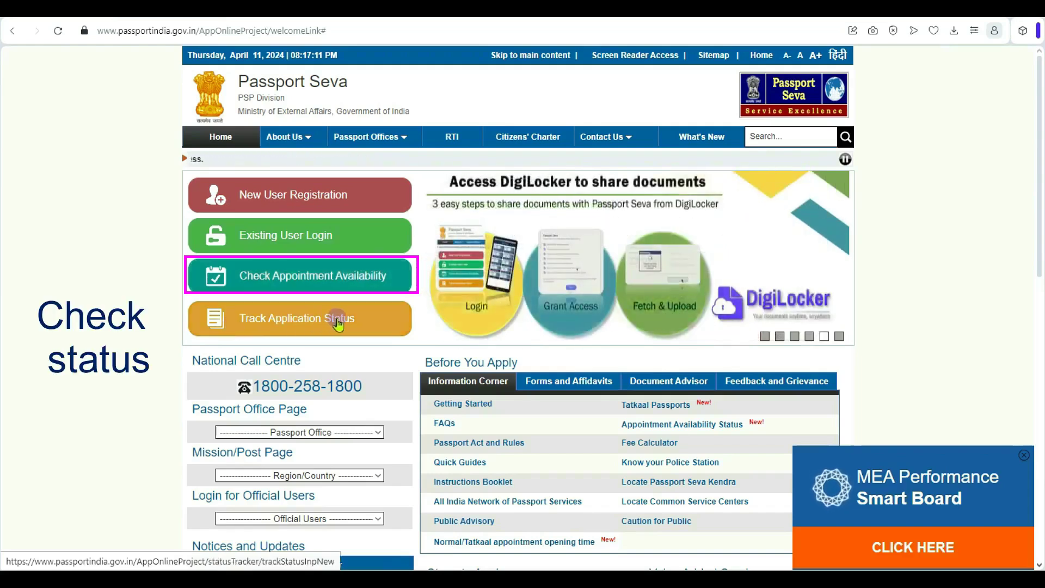
- Check appointment availability for the Kolkata passport office
click(308, 275)
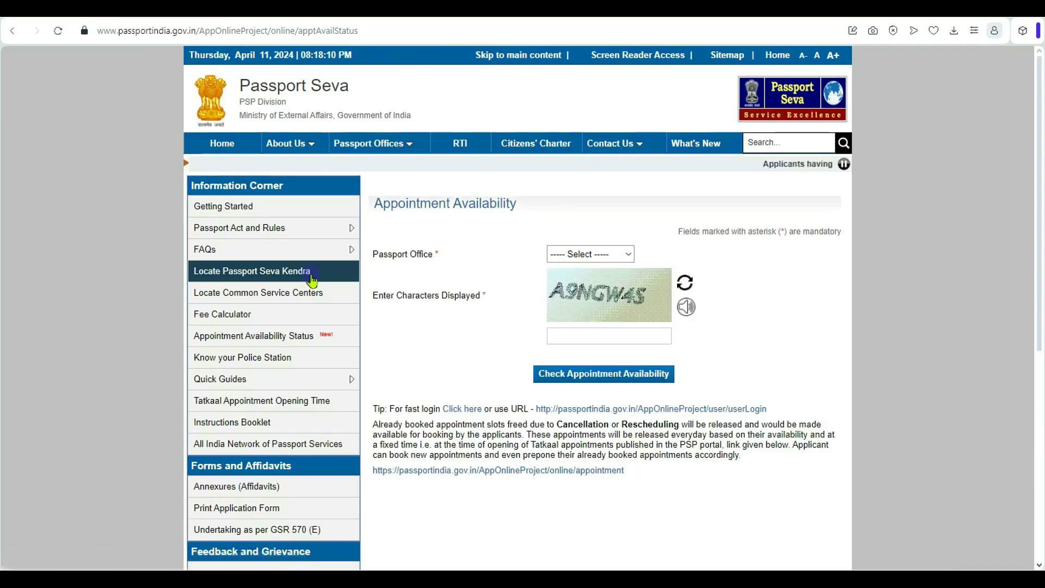
click(570, 254)
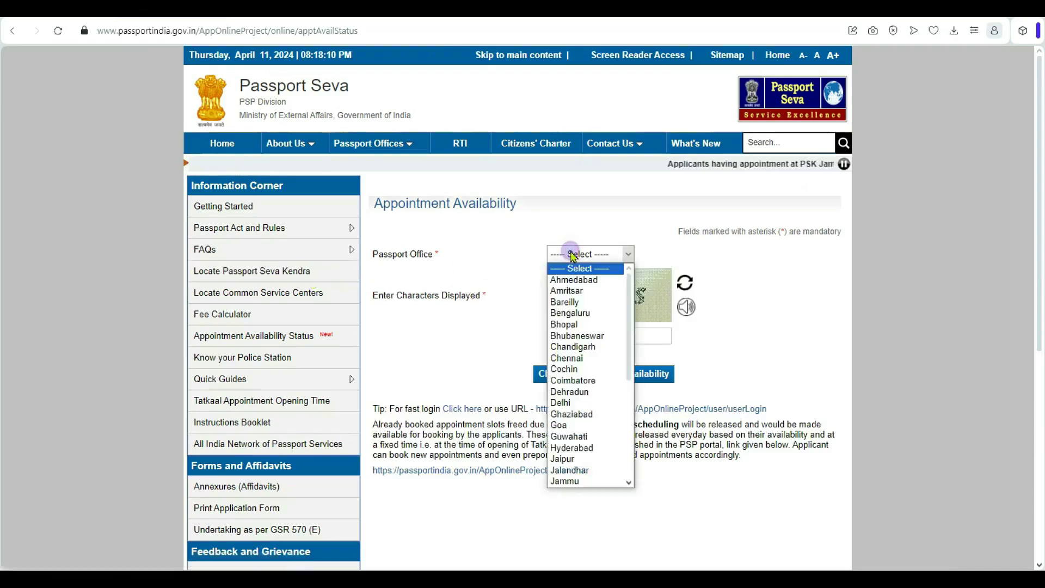
scroll(574, 416, down, 3)
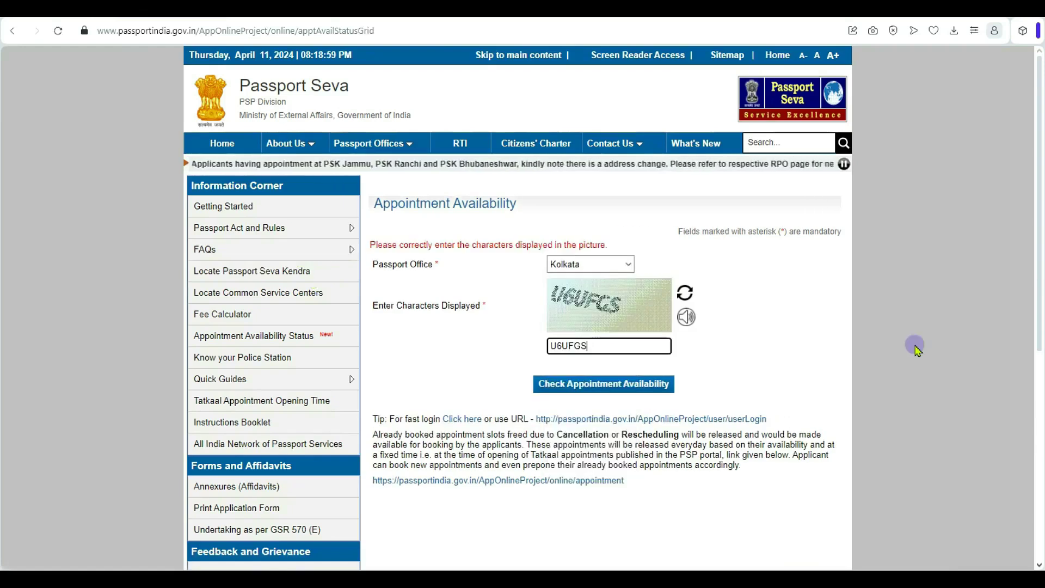
click(642, 383)
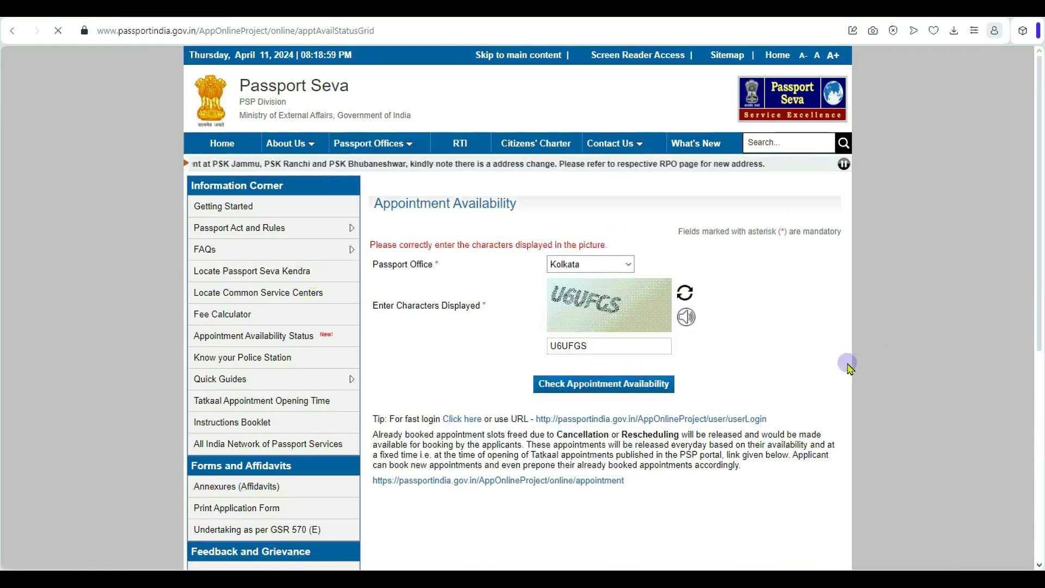
- Review the Kolkata appointment dates, reload the page, and return to the Passport Seva home page
scroll(847, 364, down, 8)
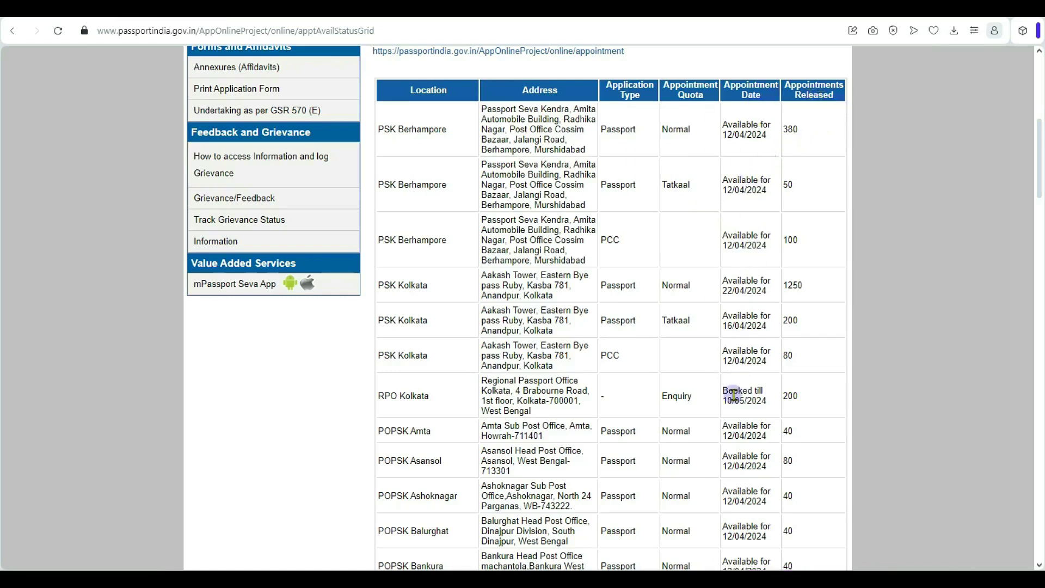
scroll(734, 395, down, 4)
scroll(734, 394, up, 3)
scroll(734, 394, down, 1)
click(70, 33)
scroll(297, 280, up, 9)
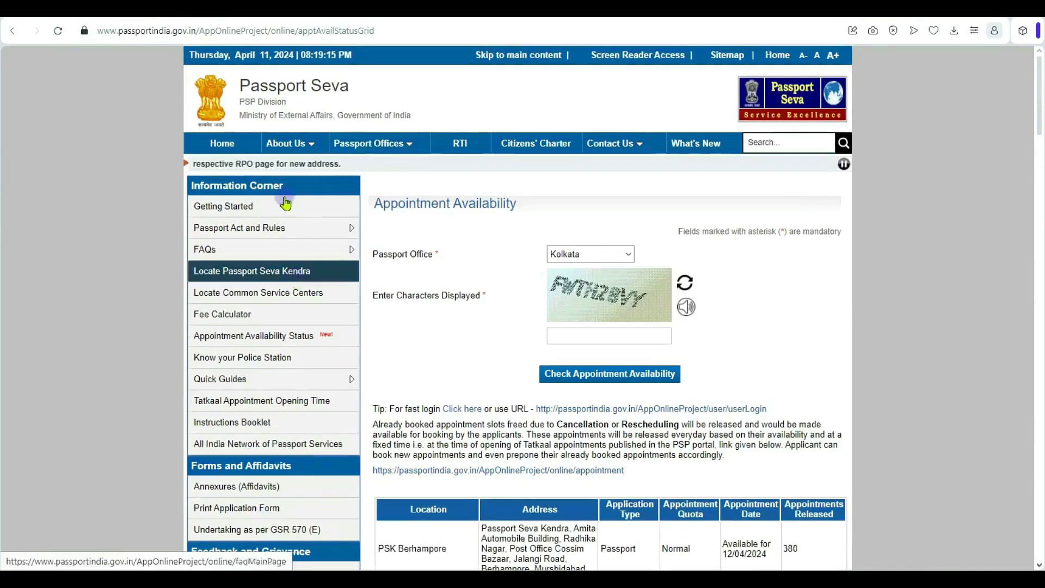
click(224, 142)
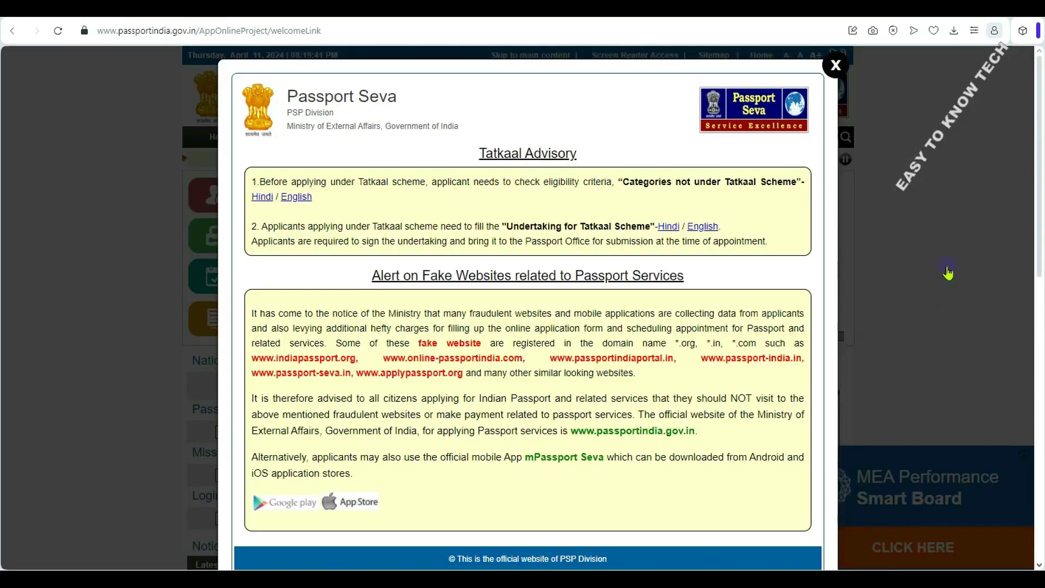
- Dismiss the Tatkaal notice and open the New User Registration form for a Passport Office
click(844, 75)
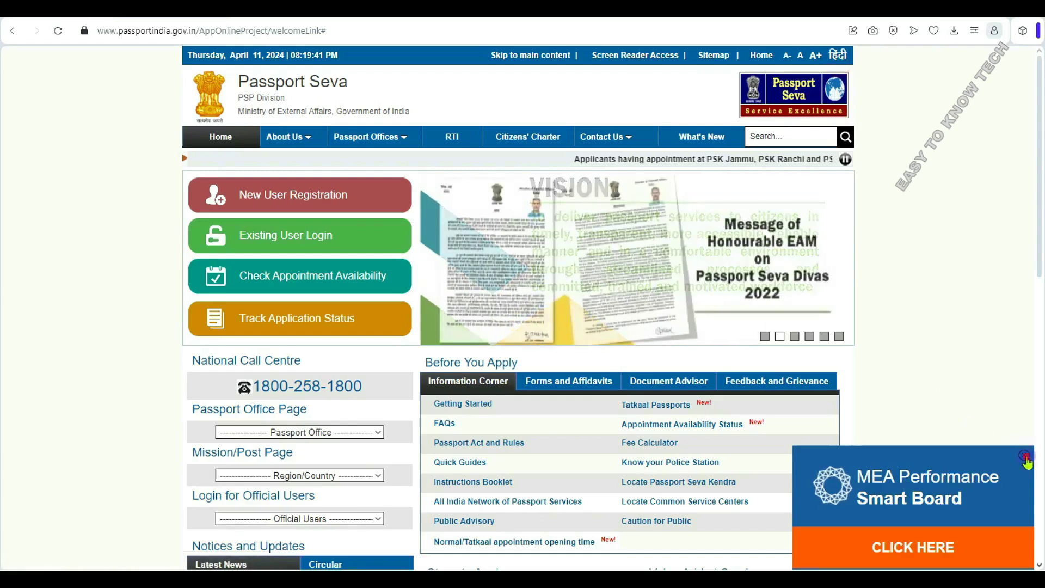
click(289, 193)
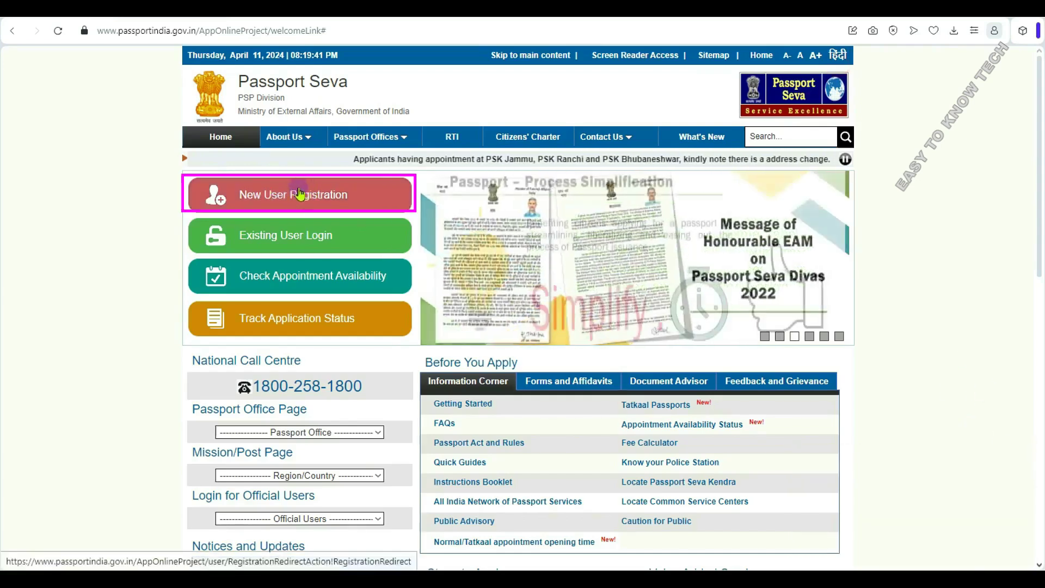
click(300, 200)
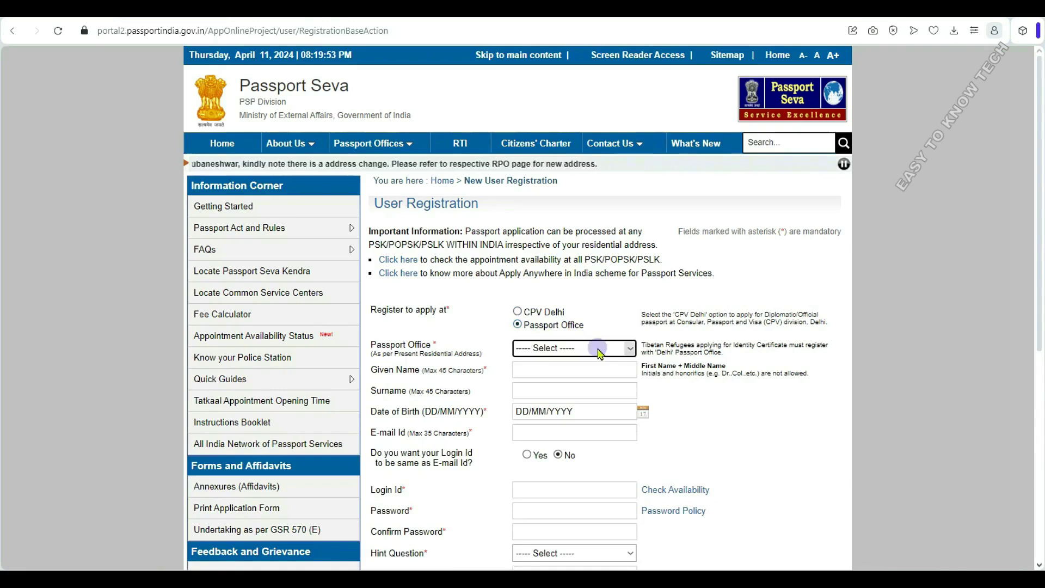
click(599, 352)
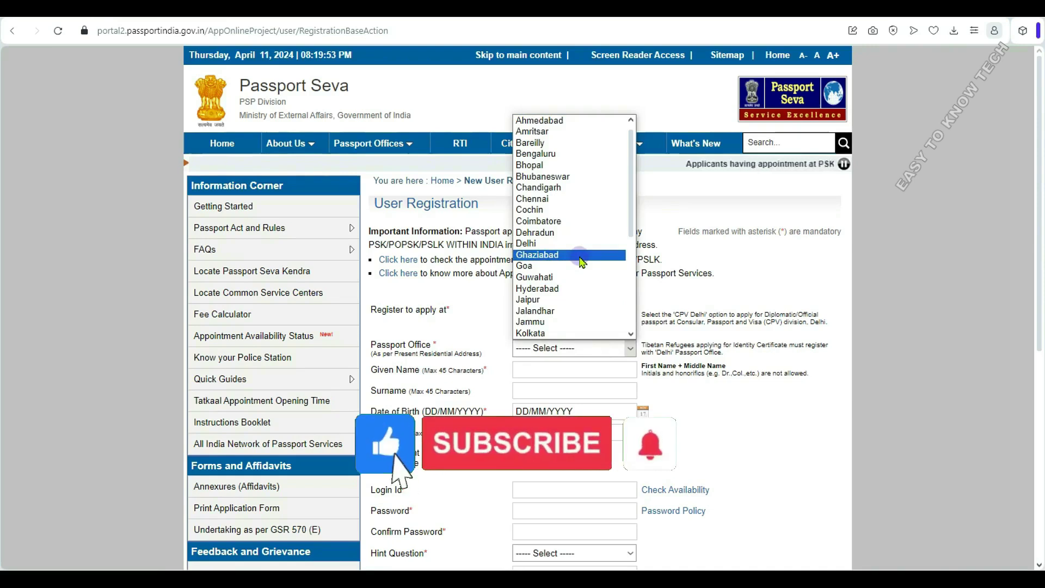
- Choose Kolkata from the Passport Office list on the registration form
scroll(582, 263, down, 6)
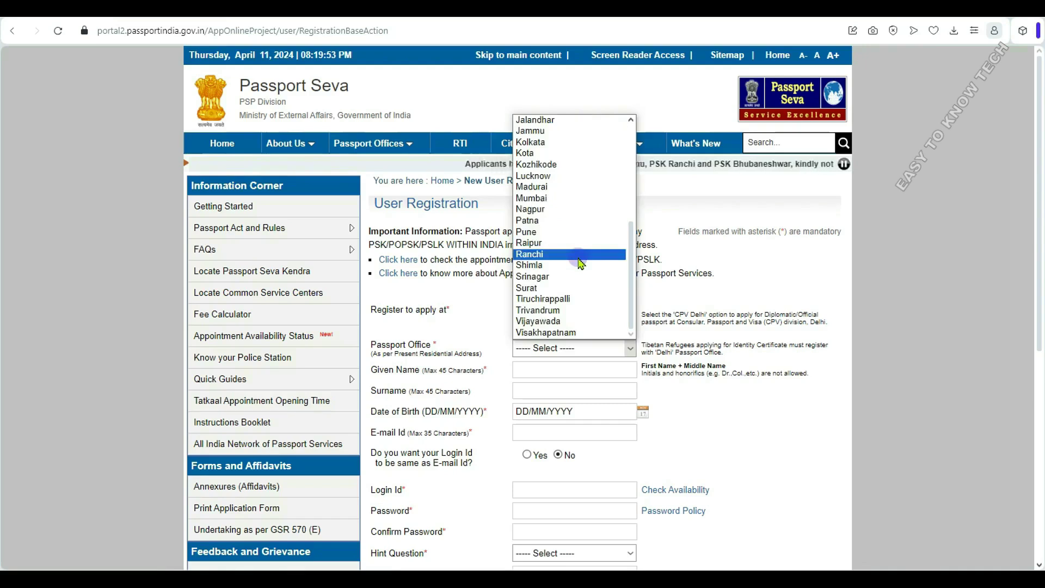
scroll(581, 264, up, 6)
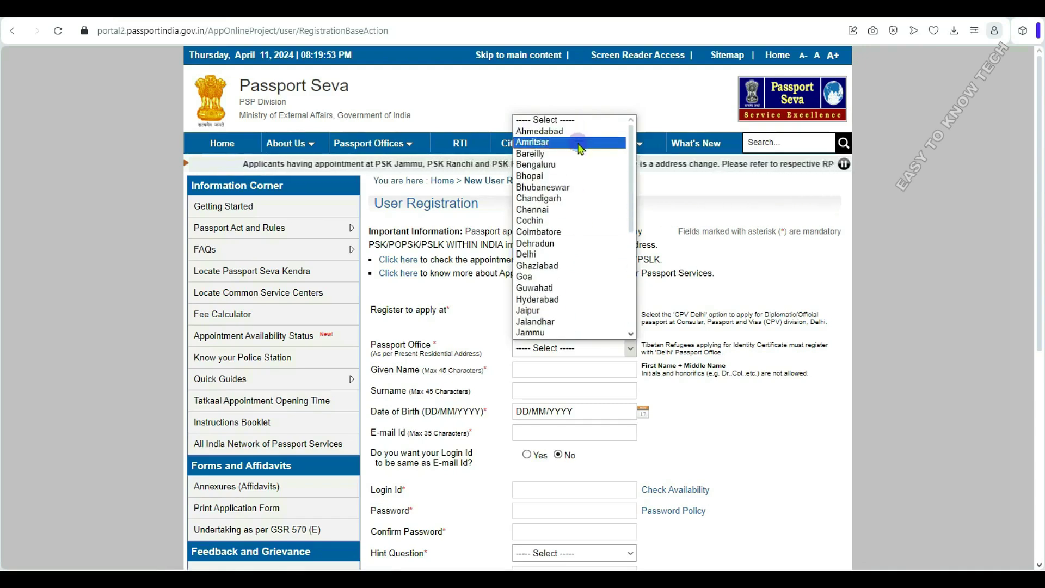
click(754, 466)
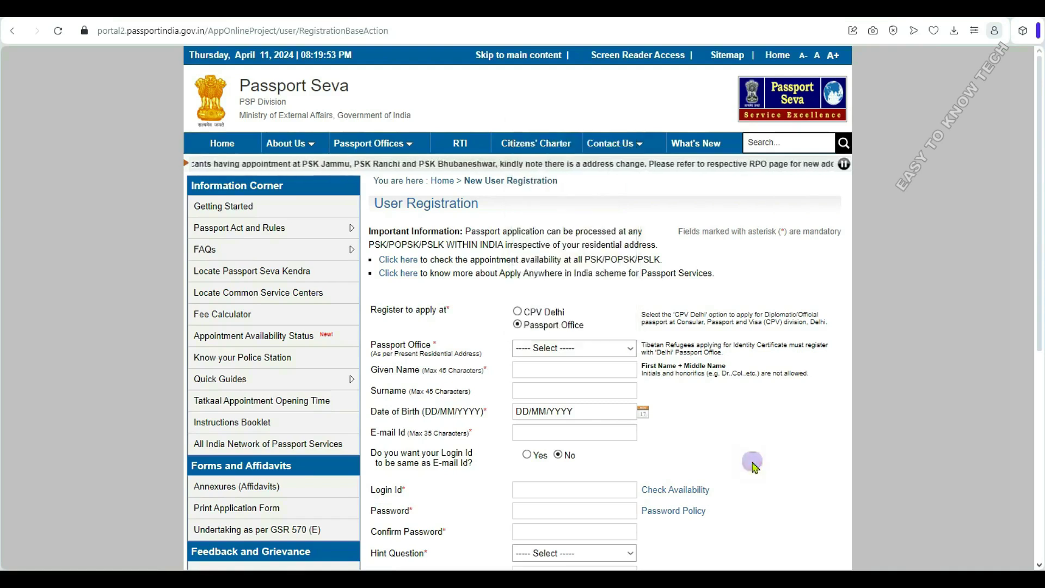
click(580, 348)
scroll(576, 247, down, 1)
scroll(576, 248, down, 5)
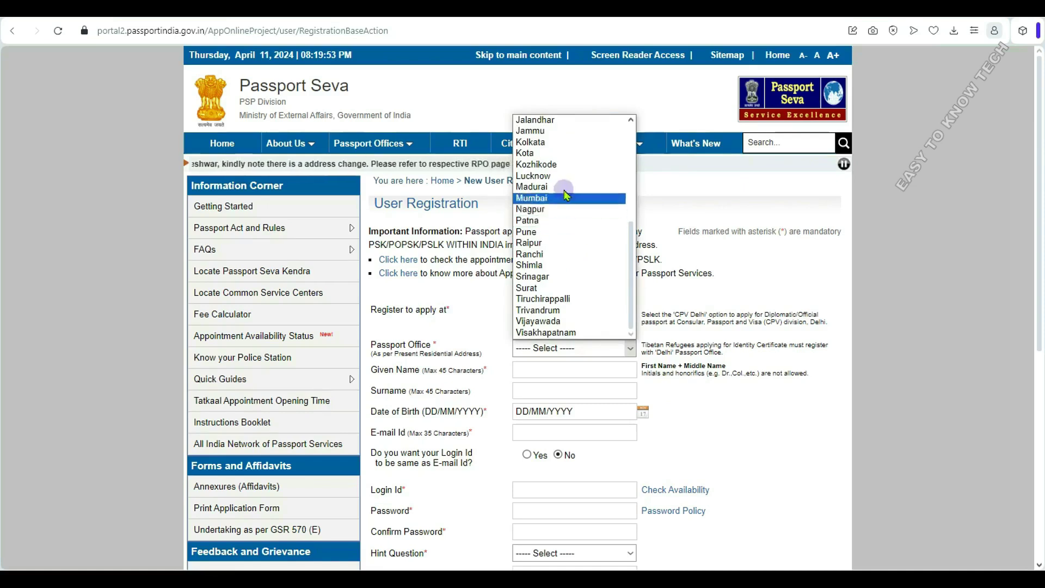
click(556, 143)
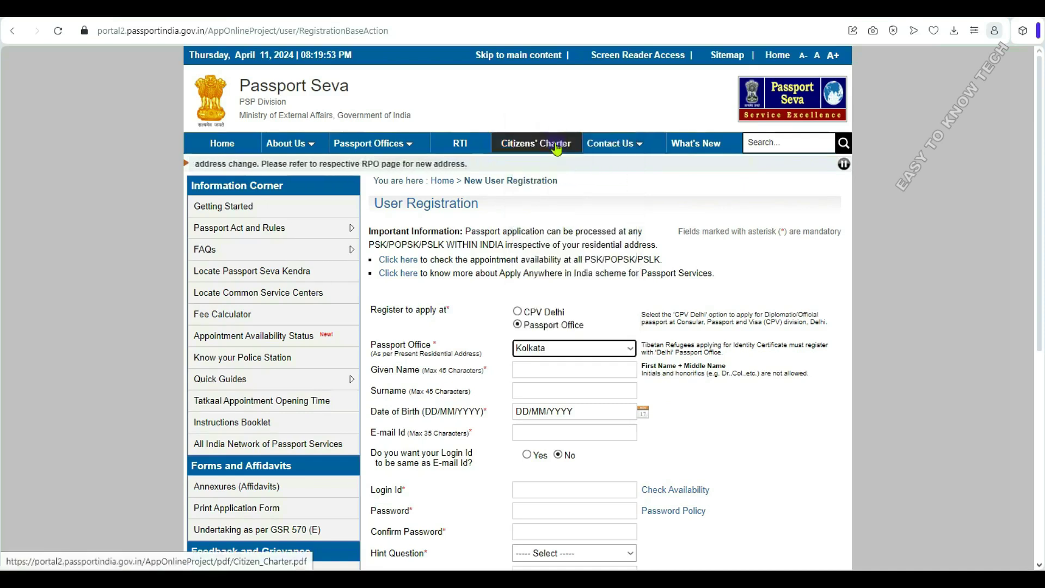
- Enter the applicant's given name and surname on the registration form
click(551, 368)
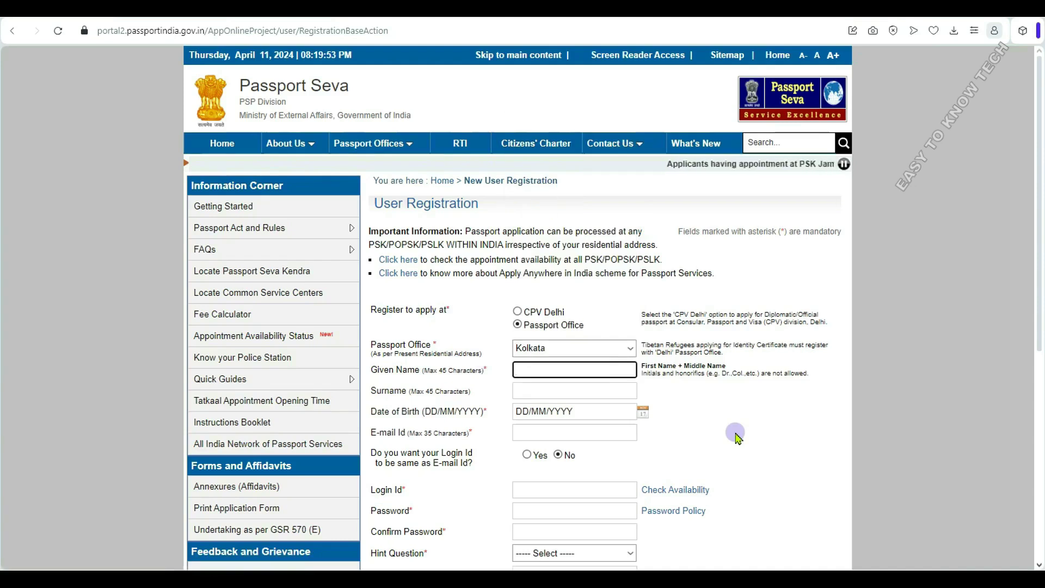
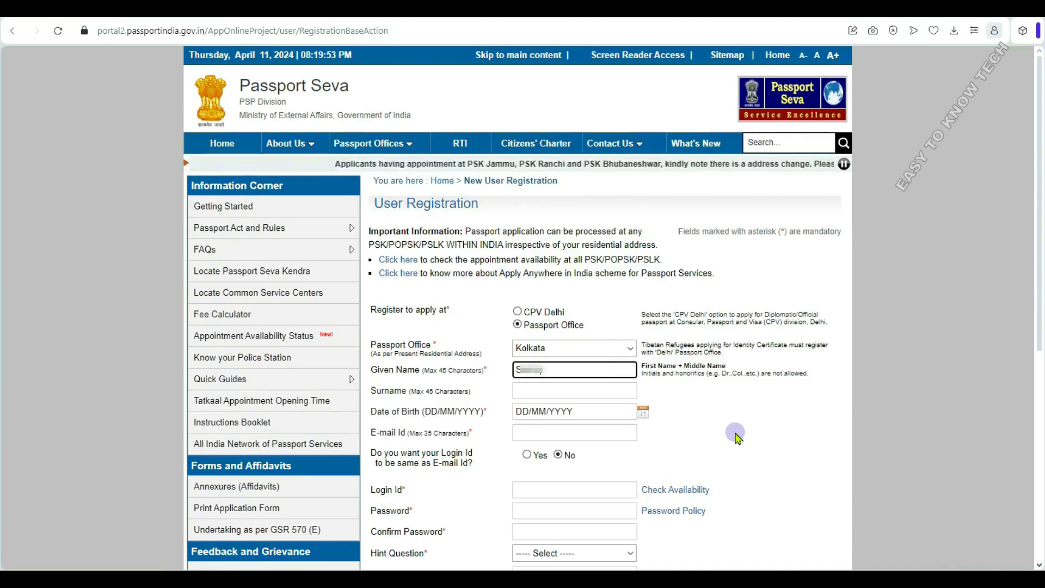
key(Tab)
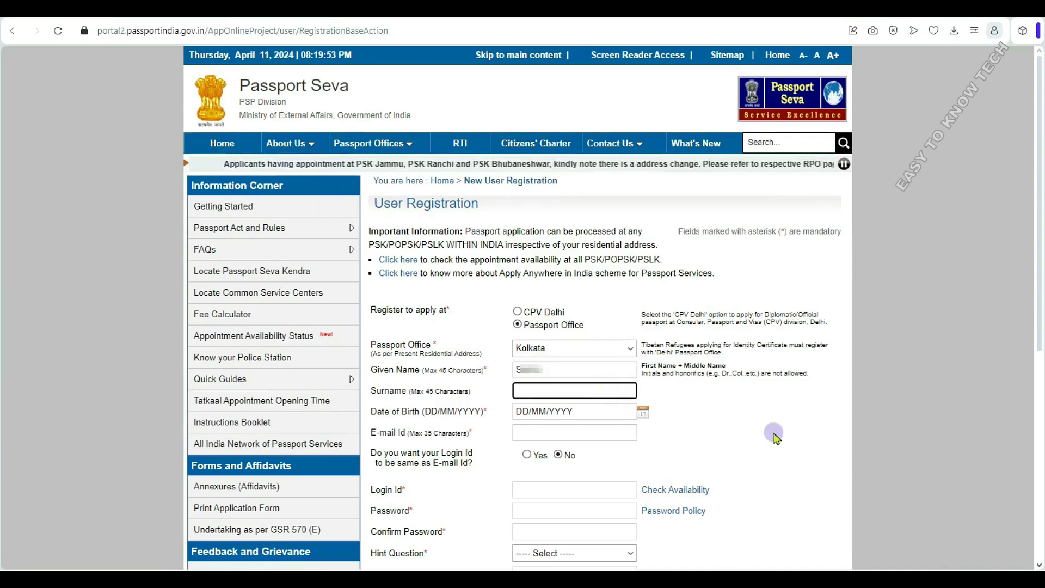
key(shift+Tab)
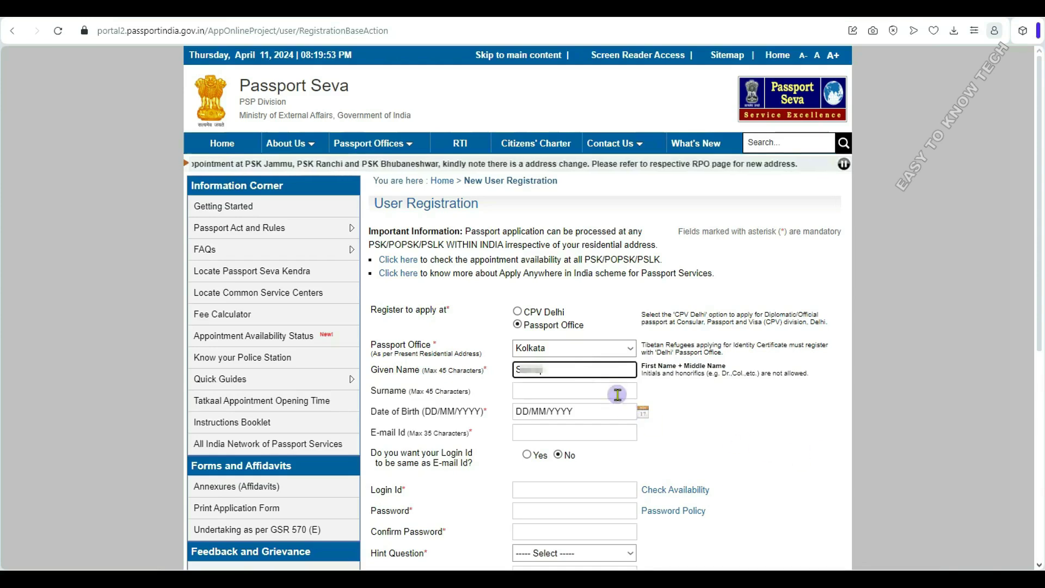
click(617, 394)
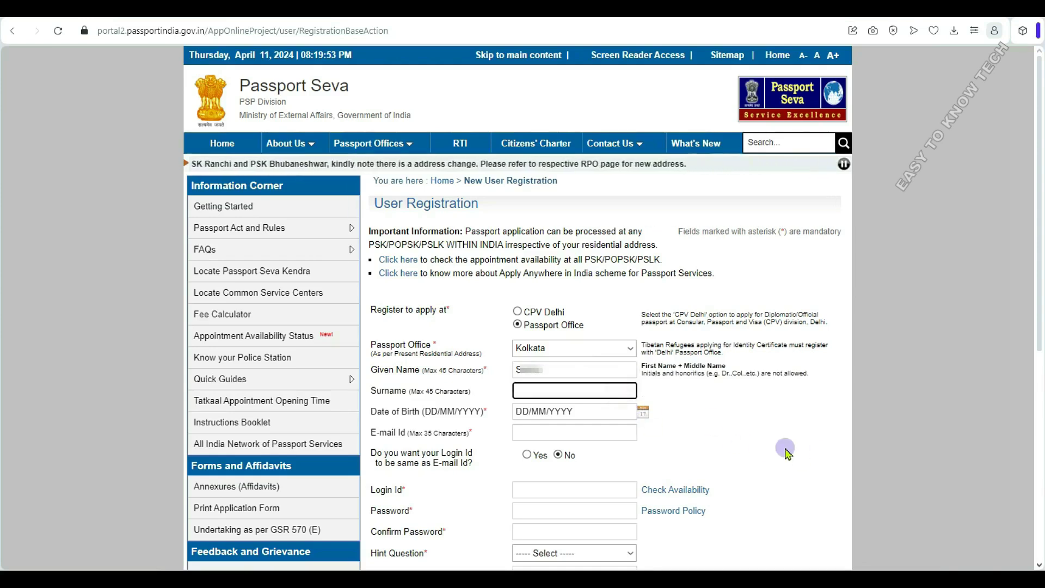
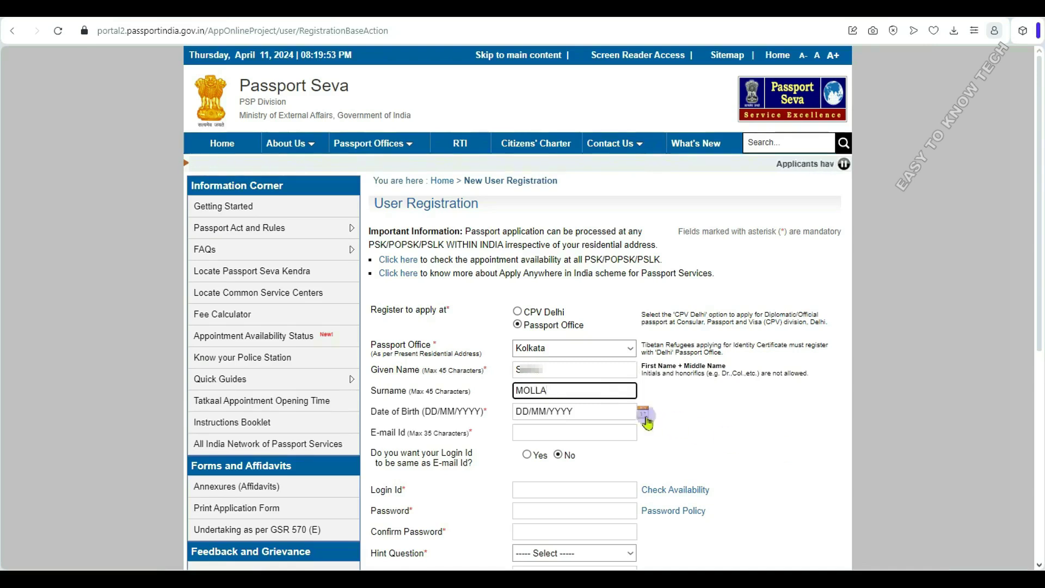
click(601, 405)
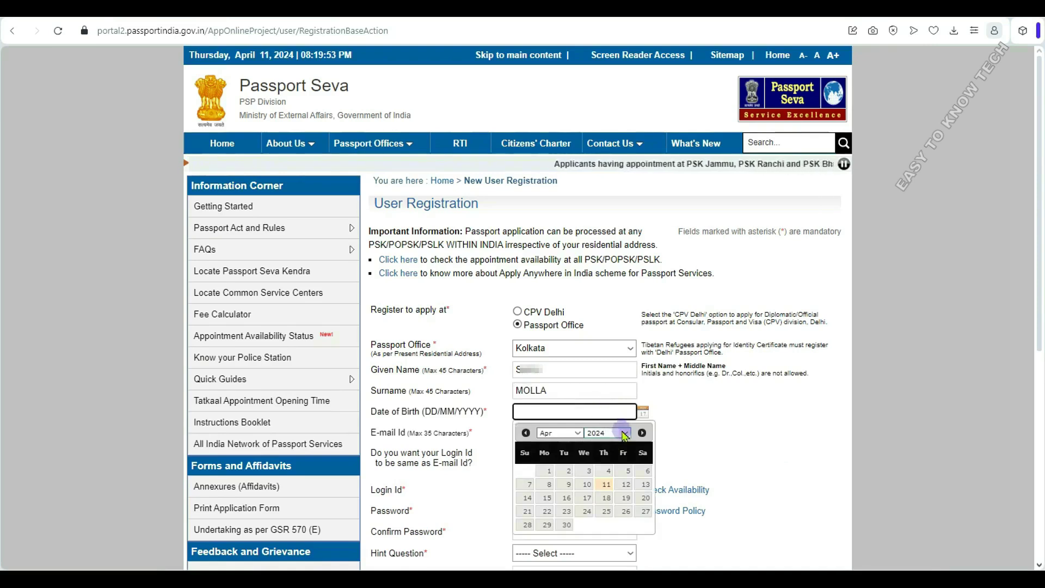
click(607, 433)
click(609, 256)
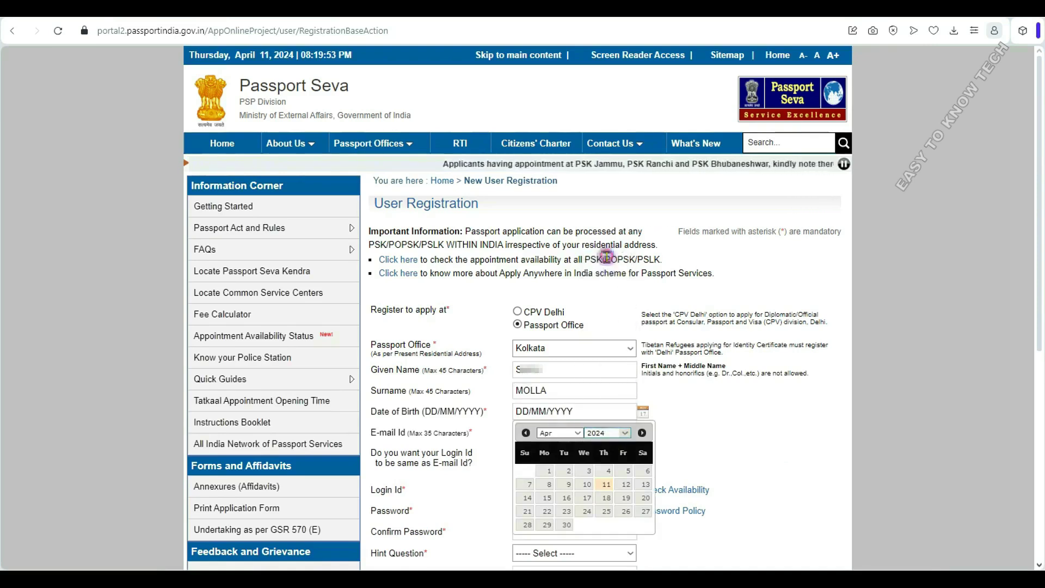
click(577, 434)
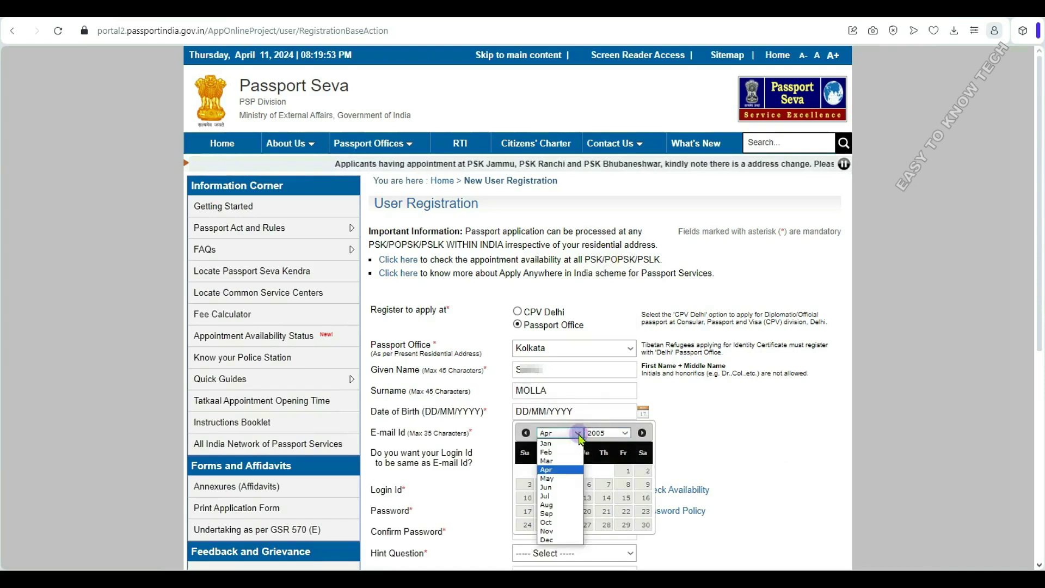
click(546, 461)
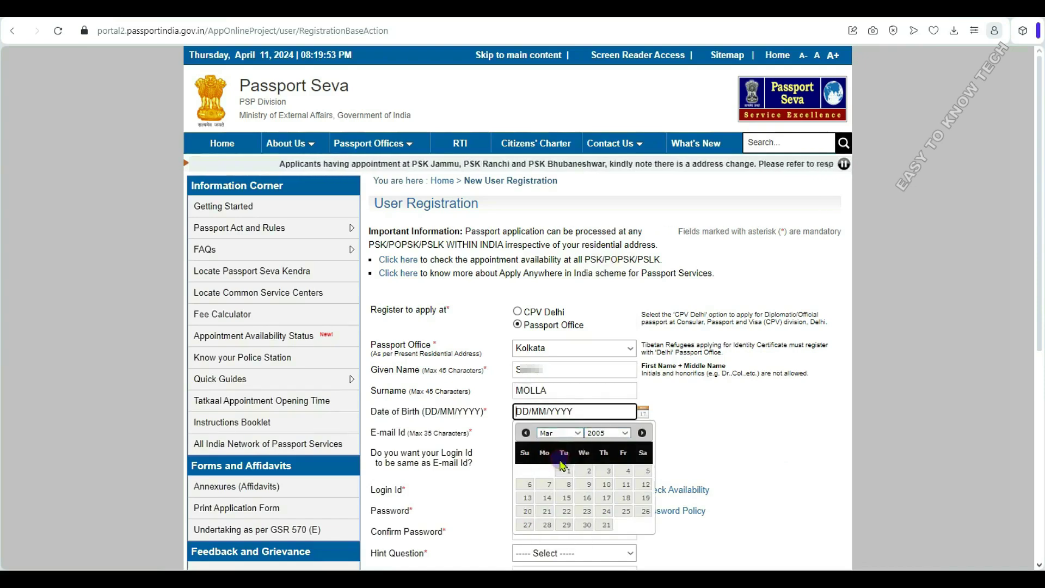
click(606, 497)
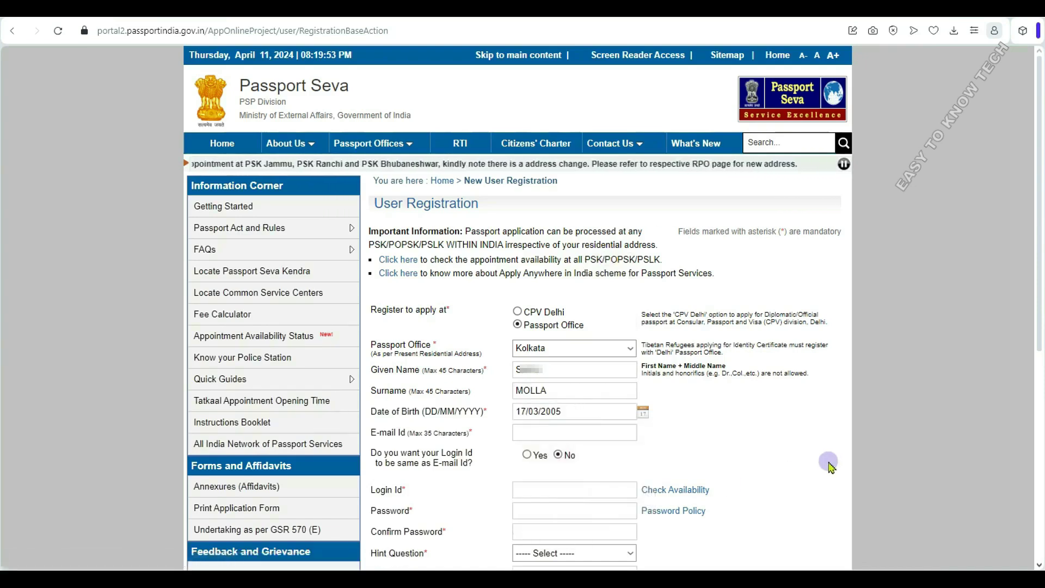
click(621, 431)
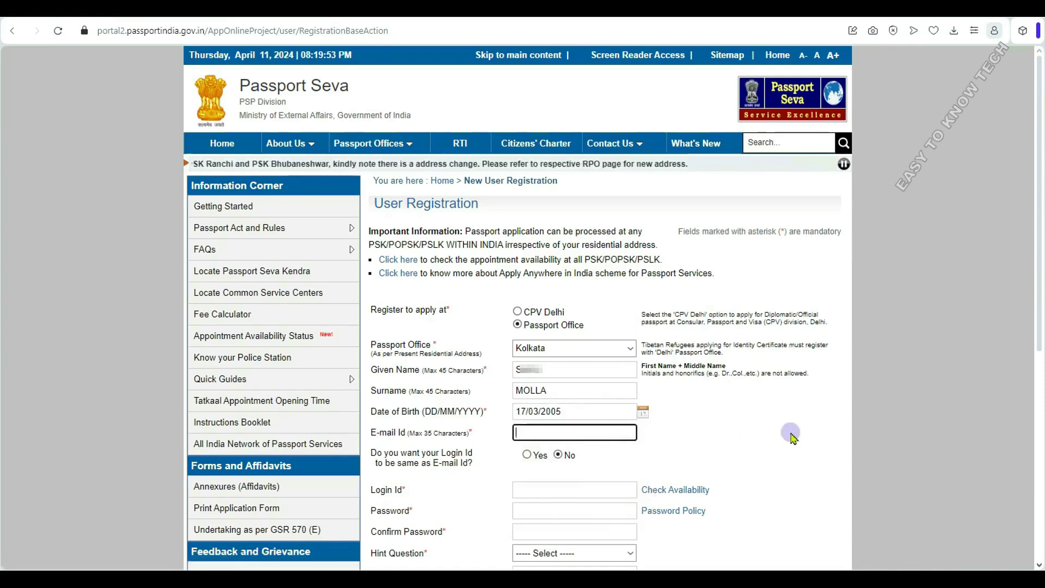
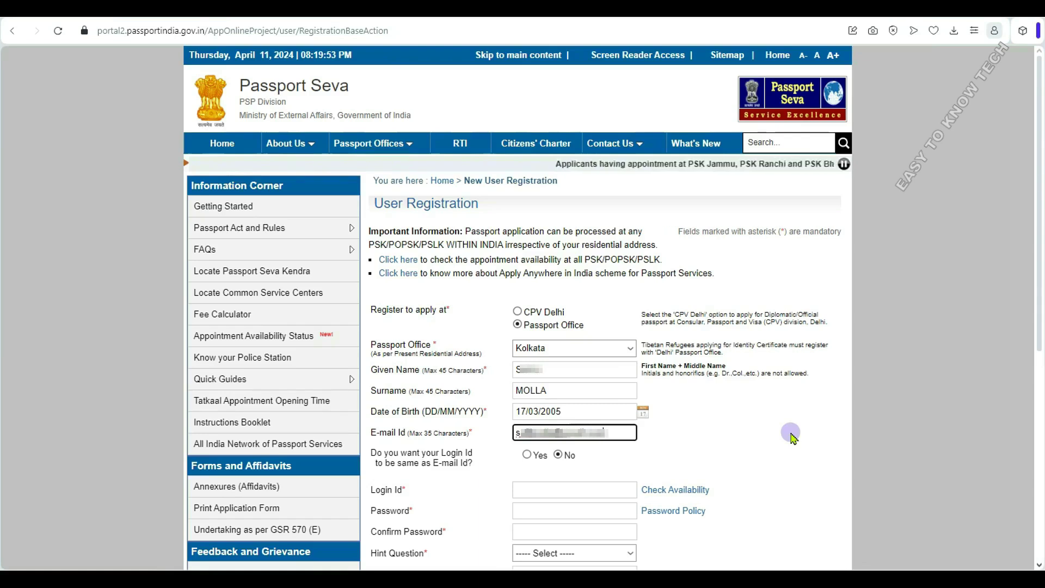
- Enter the e-mail address, use it as the login id, and confirm the id is available
click(792, 437)
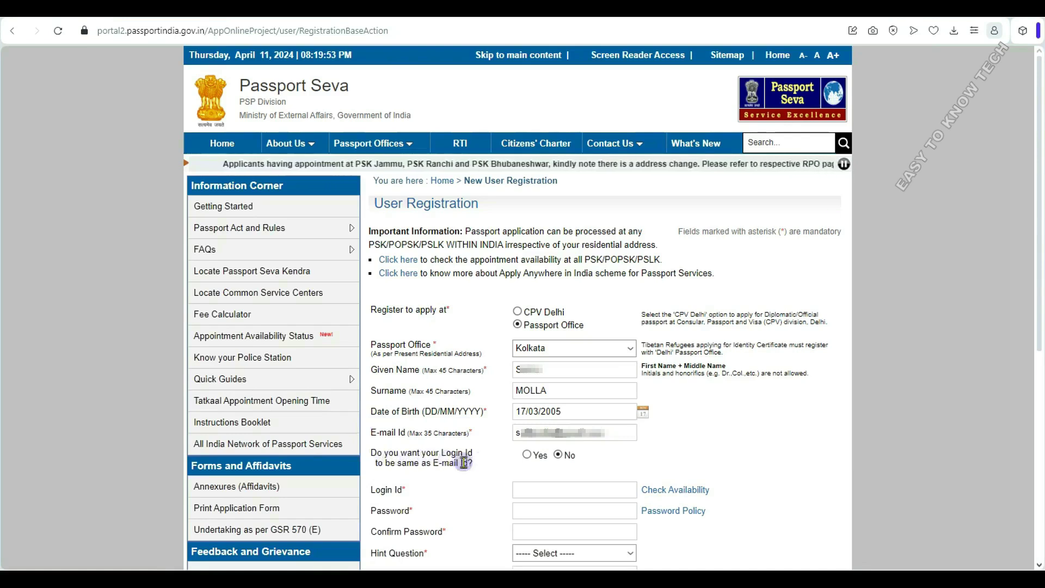
click(527, 454)
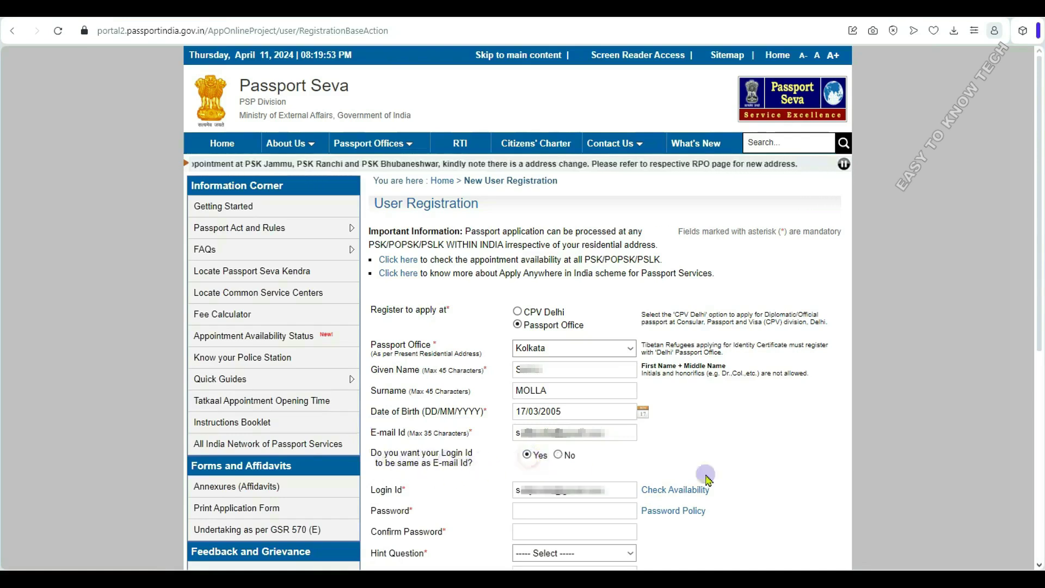
click(687, 490)
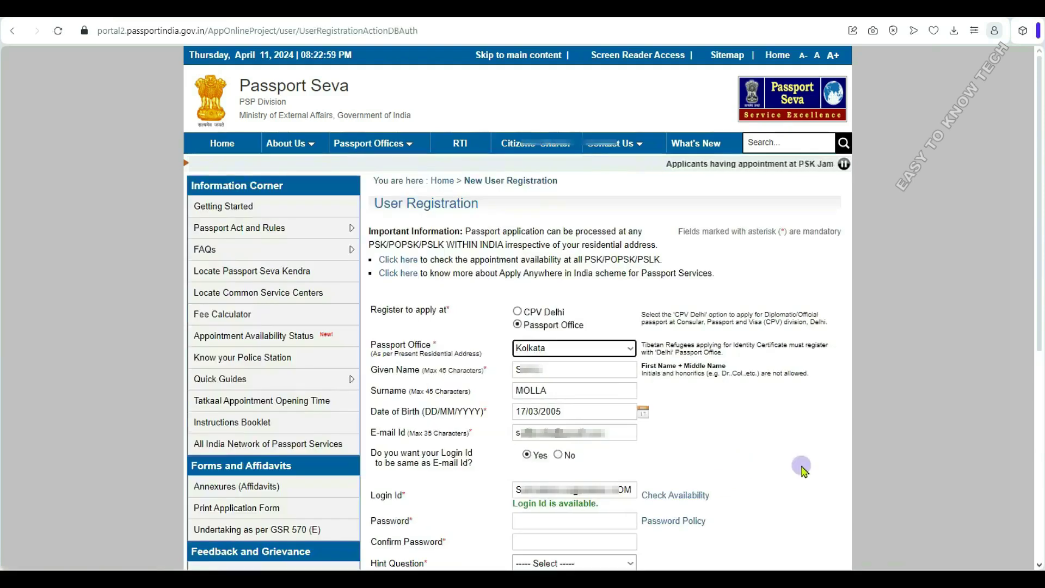
scroll(800, 465, down, 5)
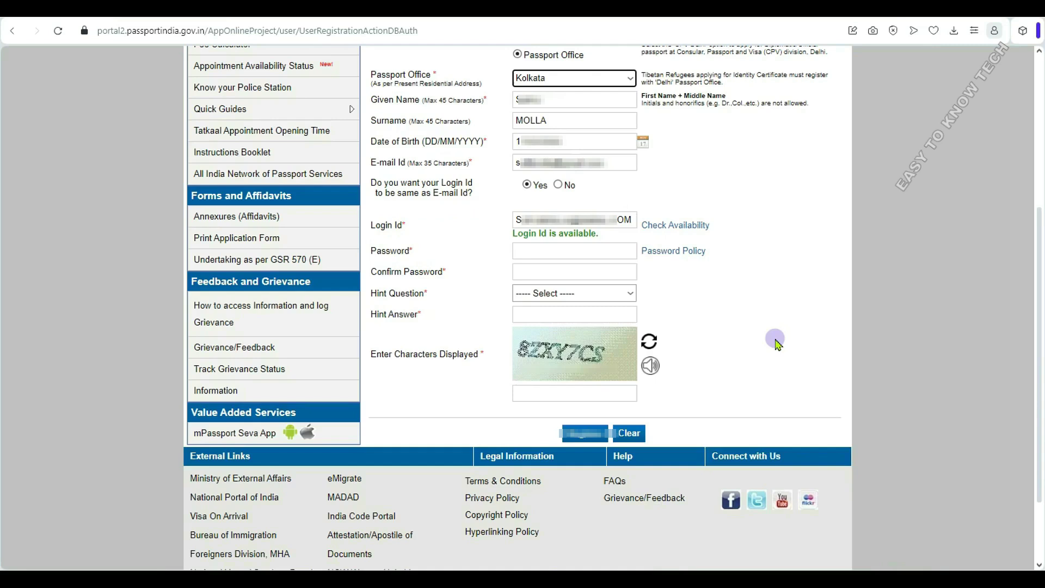
click(532, 253)
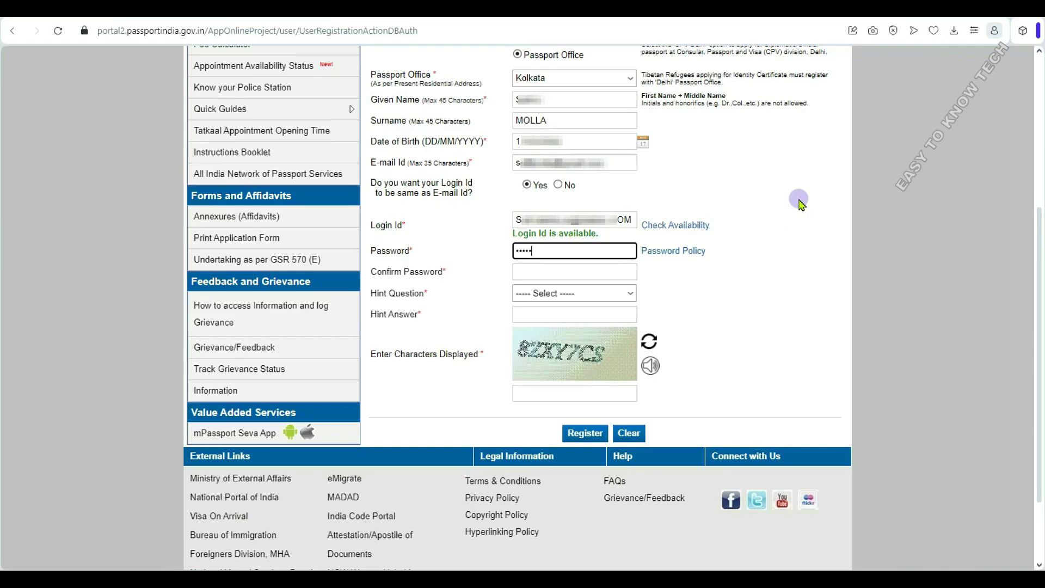
- Confirm the password and choose 'First School' as the hint question
click(580, 271)
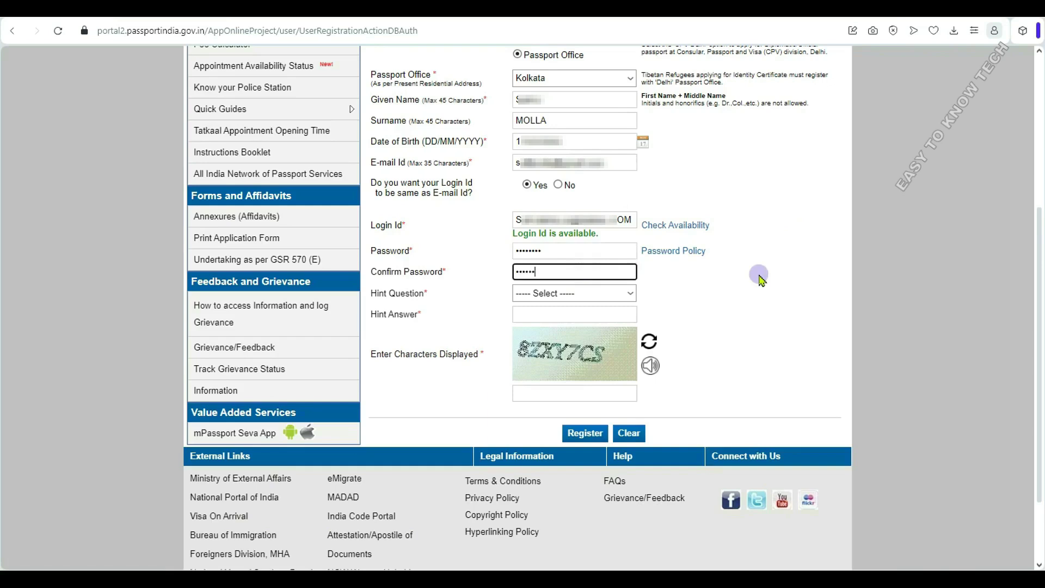
click(573, 294)
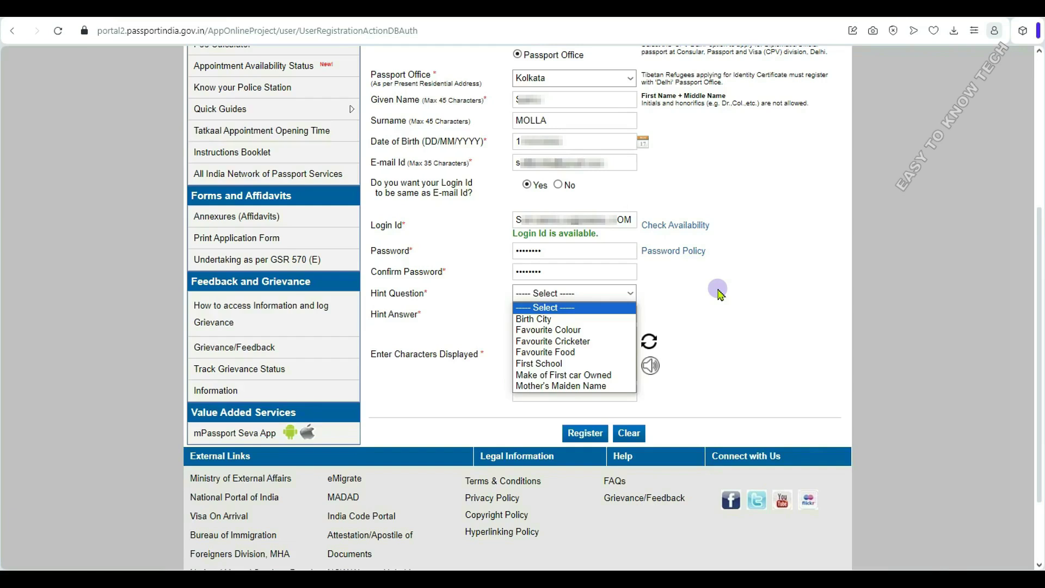
click(560, 365)
key(Tab)
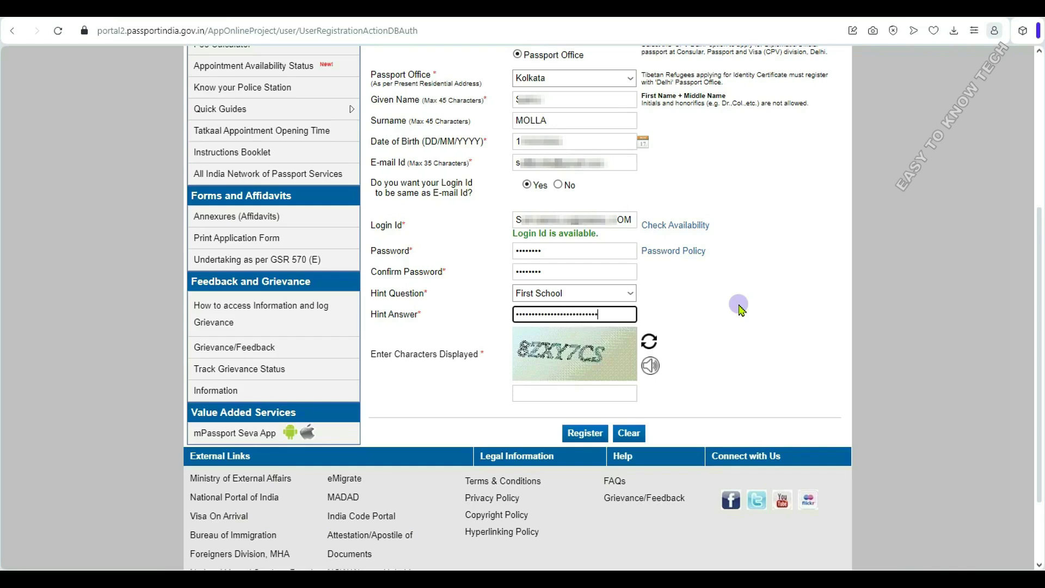
- Type the displayed captcha characters and submit the registration
click(585, 392)
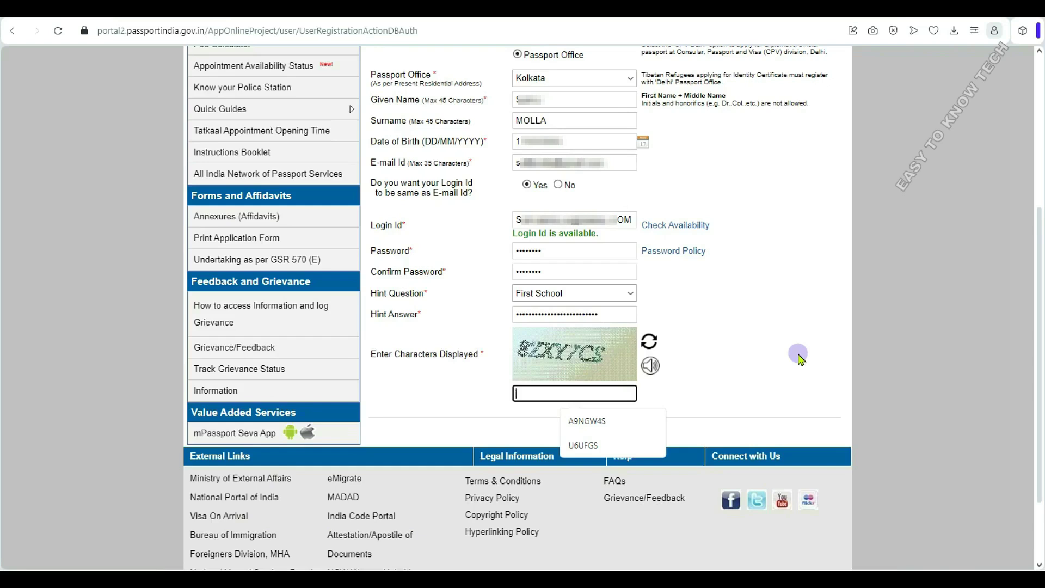
text(8Z)
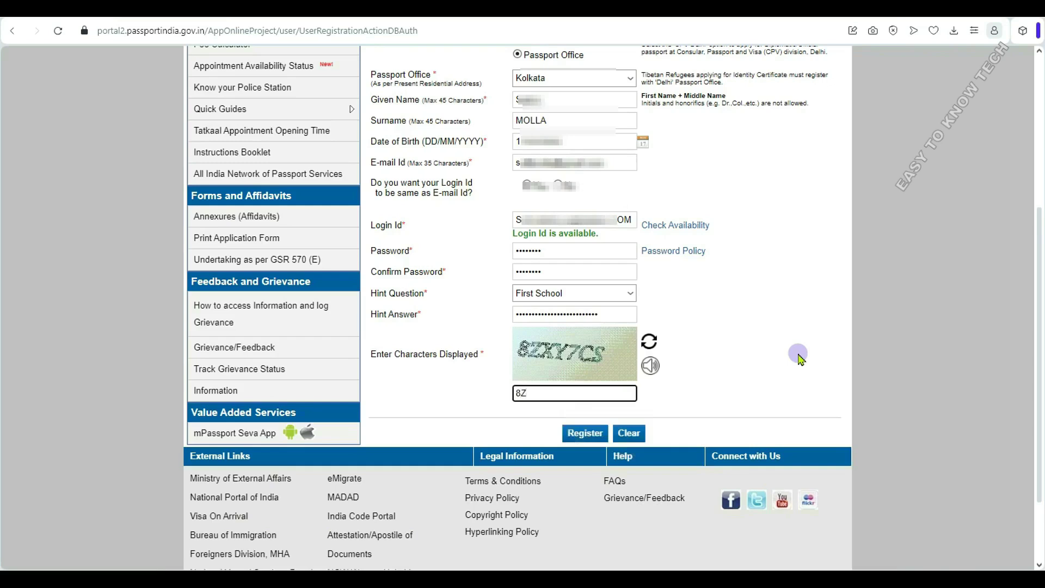
text(XY7CS)
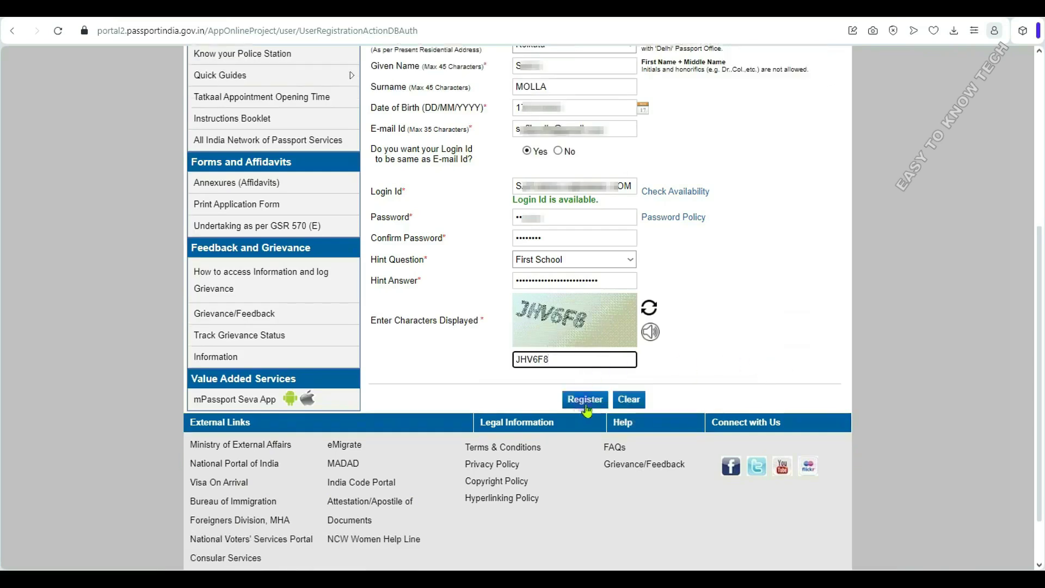
click(590, 401)
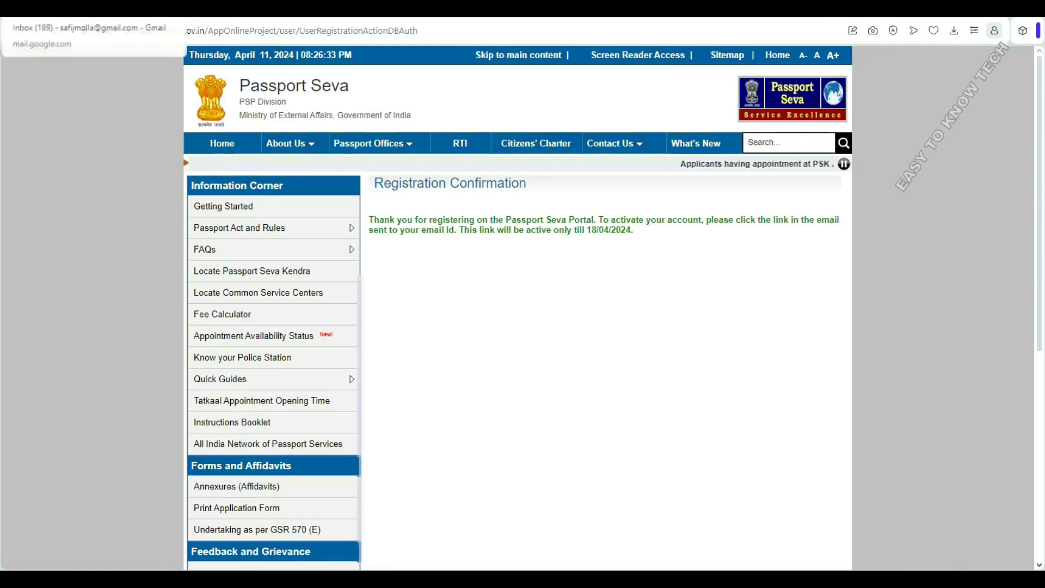
- In Gmail, open the Passport Seva Registration Confirmation email and follow its activation link
click(68, 11)
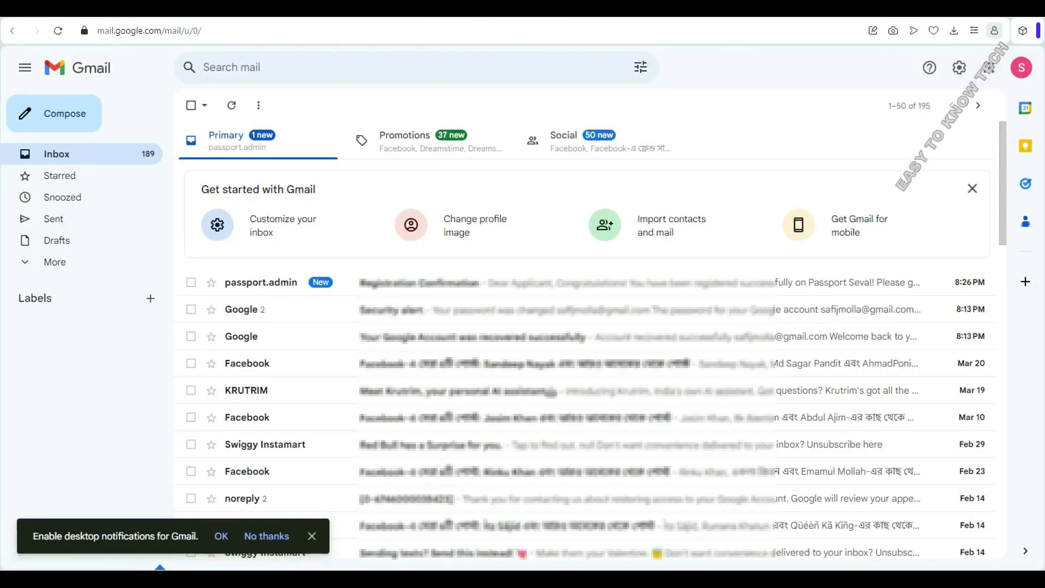
click(500, 288)
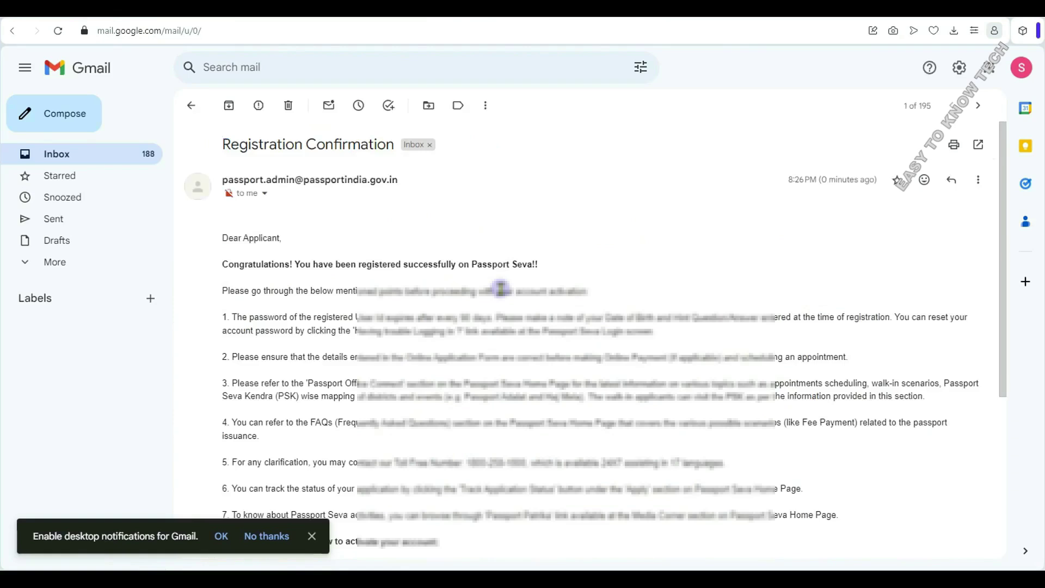
scroll(733, 352, down, 4)
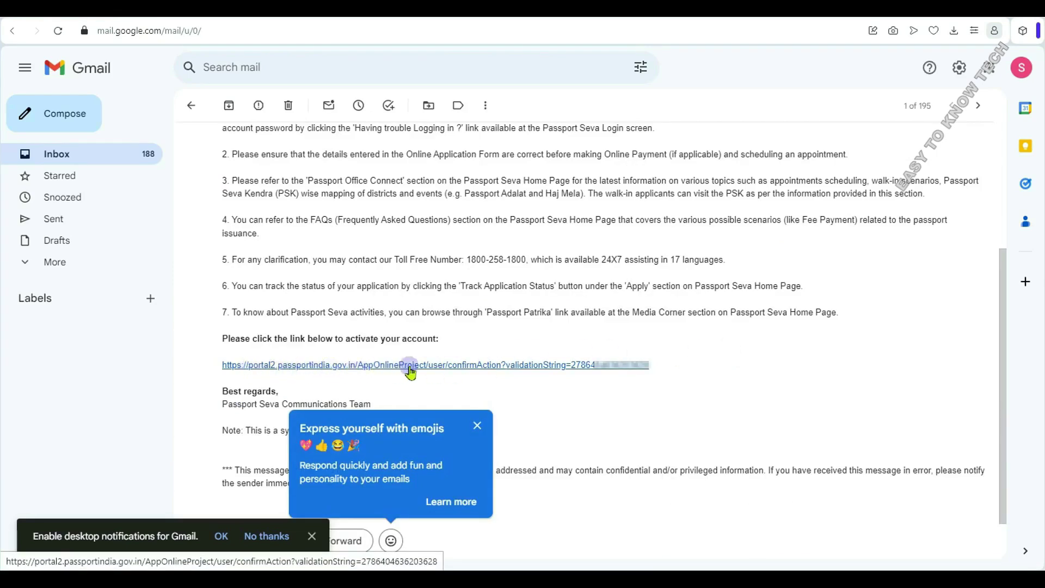
click(593, 368)
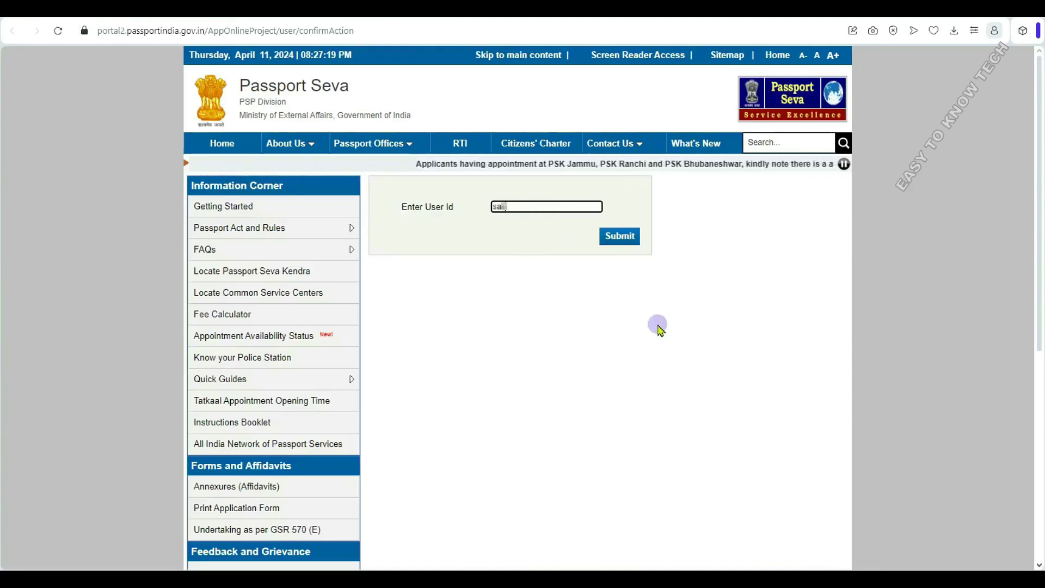
- Activate the new account with your user id, then continue to the Login page
text(***)
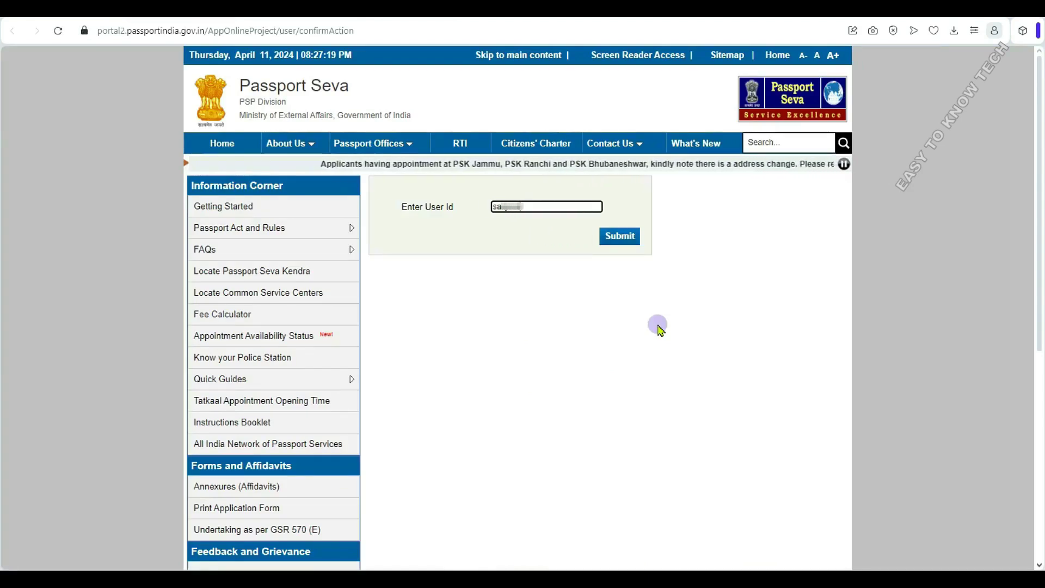
text(****)
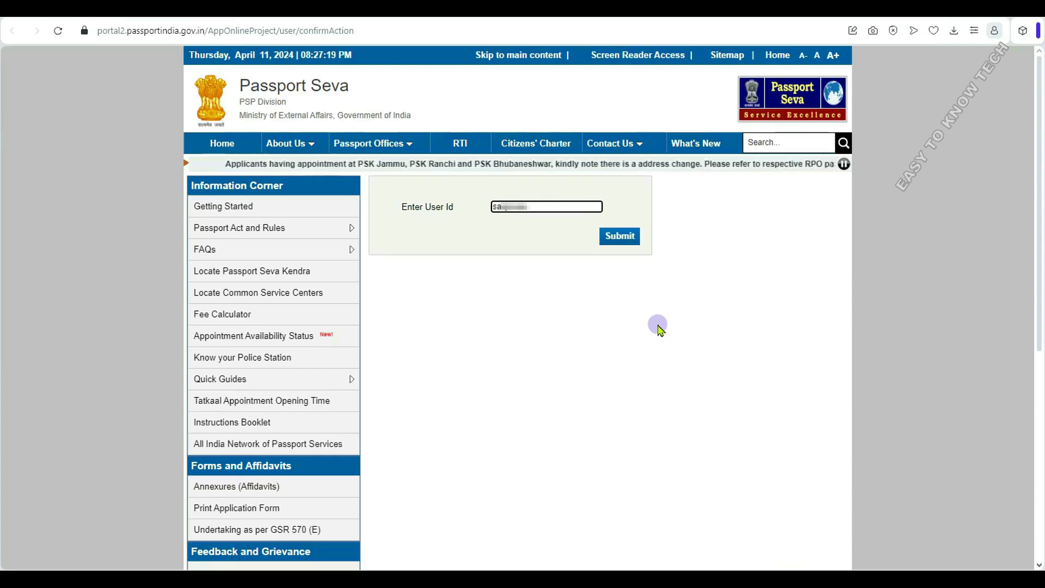
text(***)
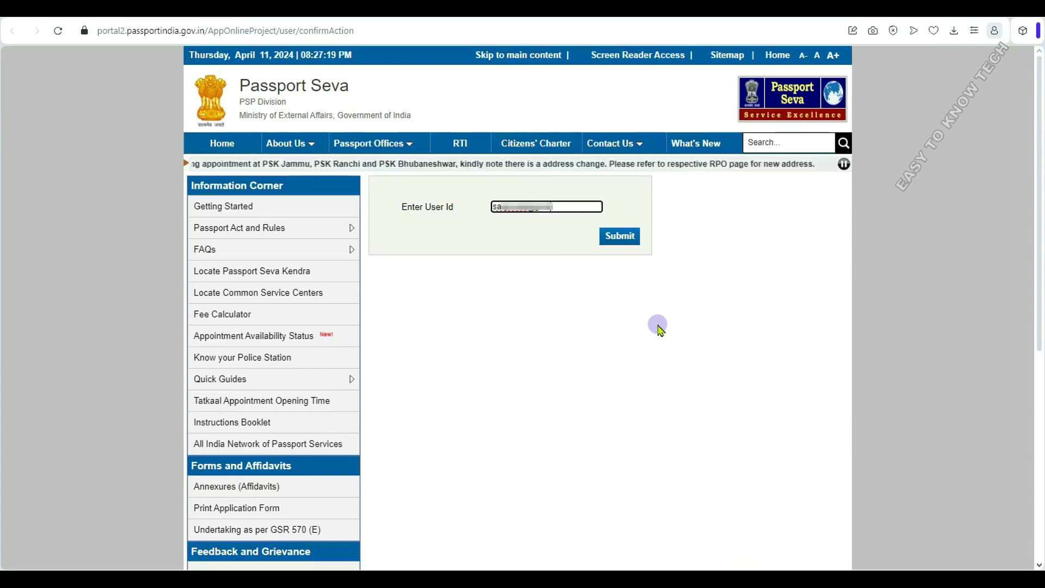
text(**)
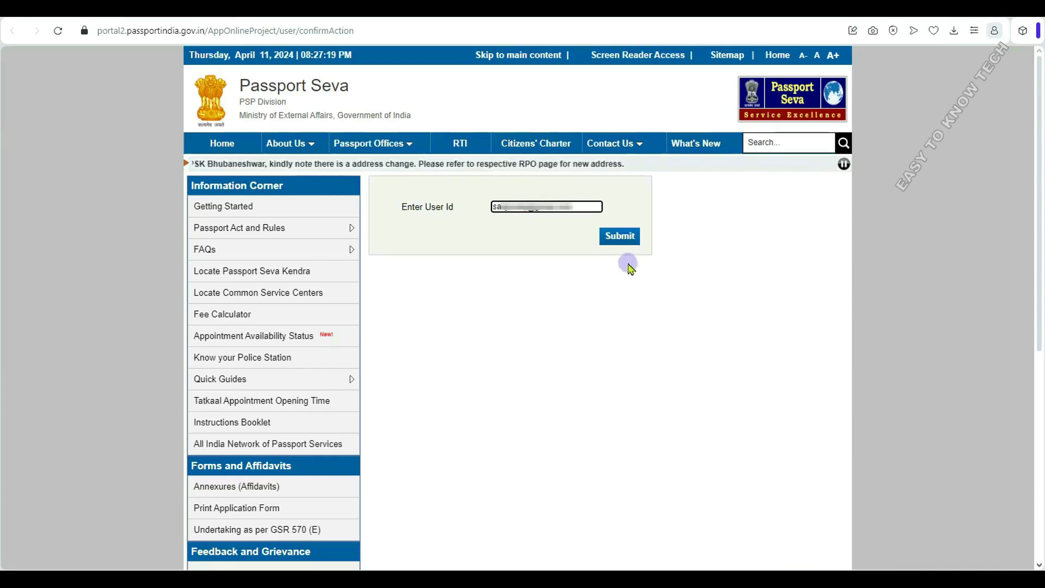
click(620, 240)
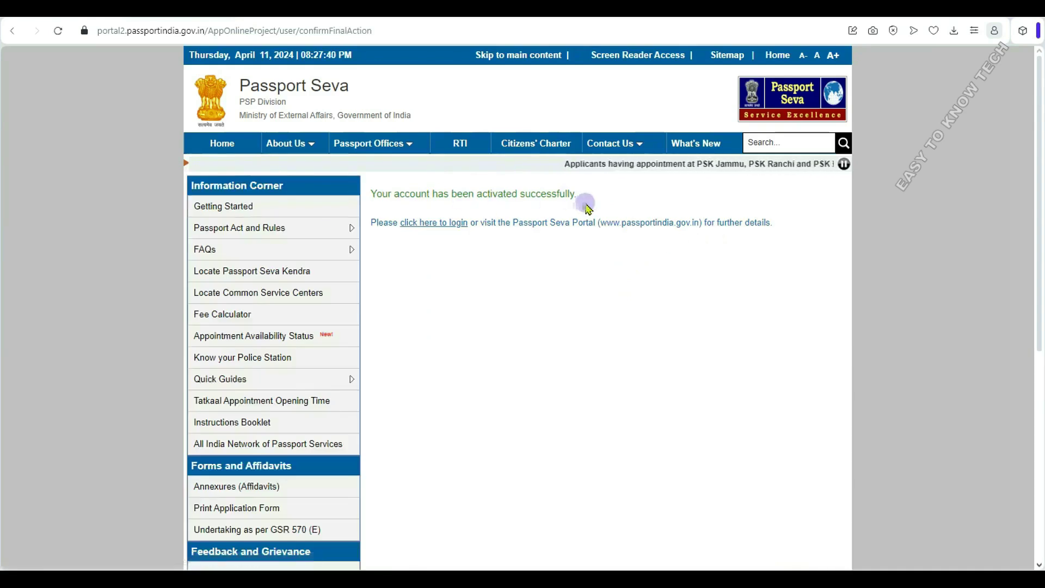
click(429, 223)
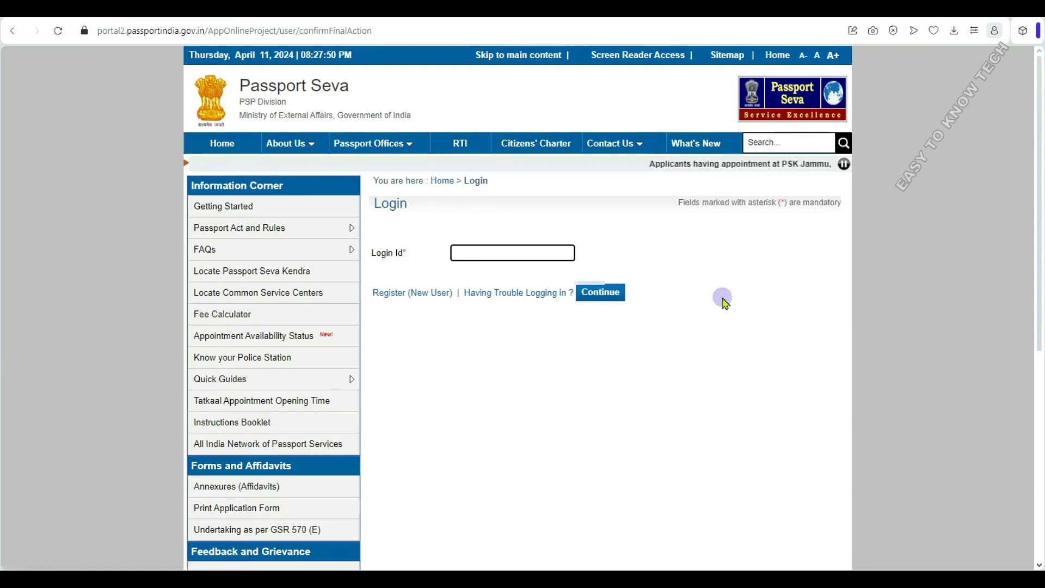
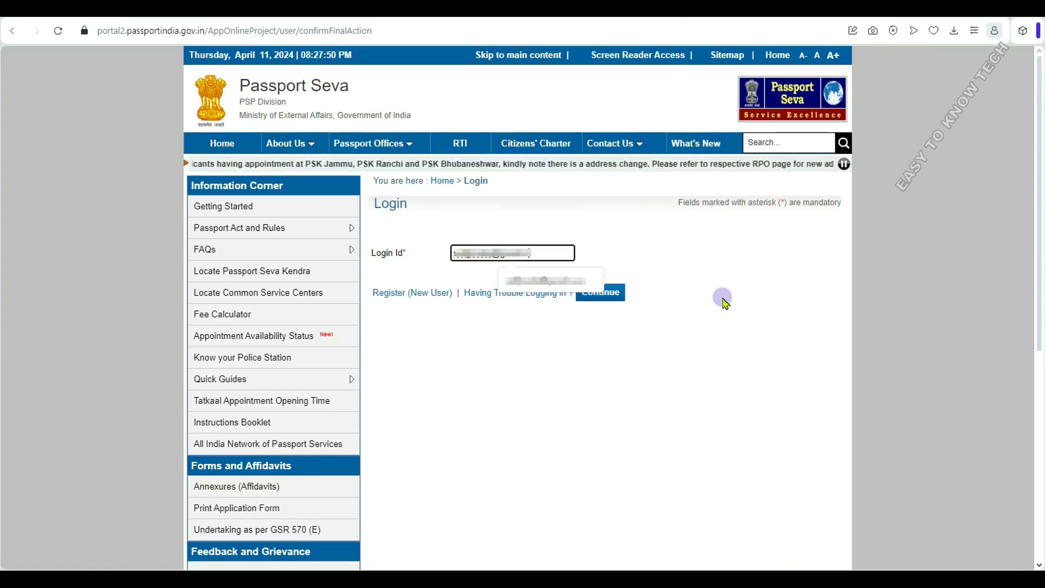
- Log in with the applicant's e-mail login ID, the account password and the captcha code
click(602, 293)
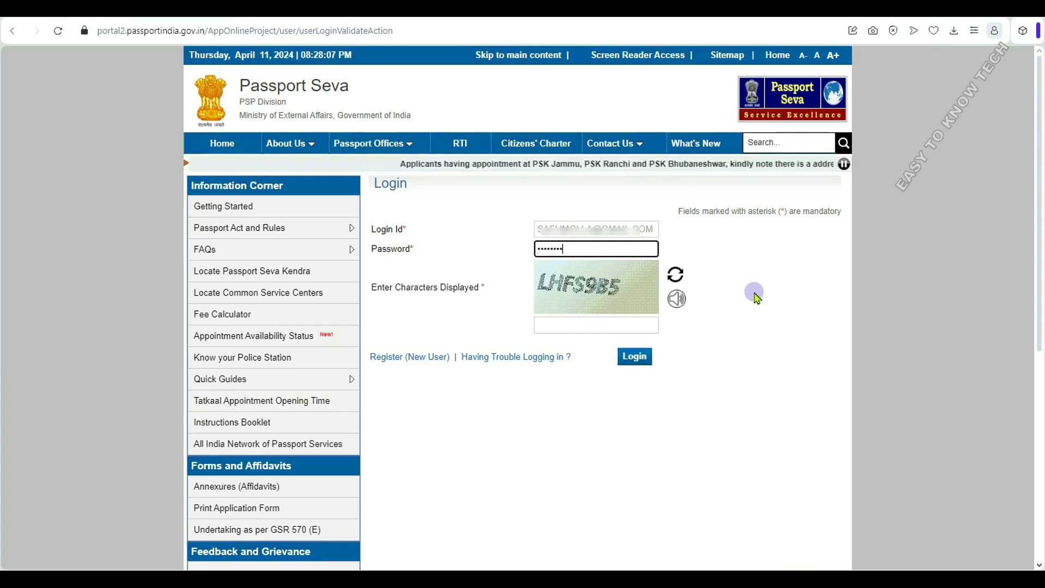
click(647, 330)
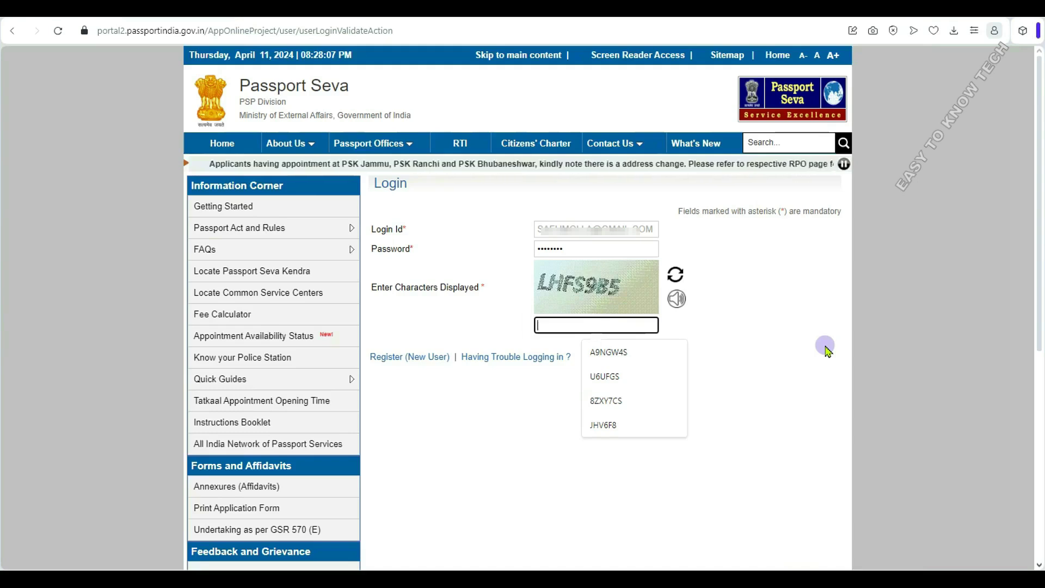
text(LHF)
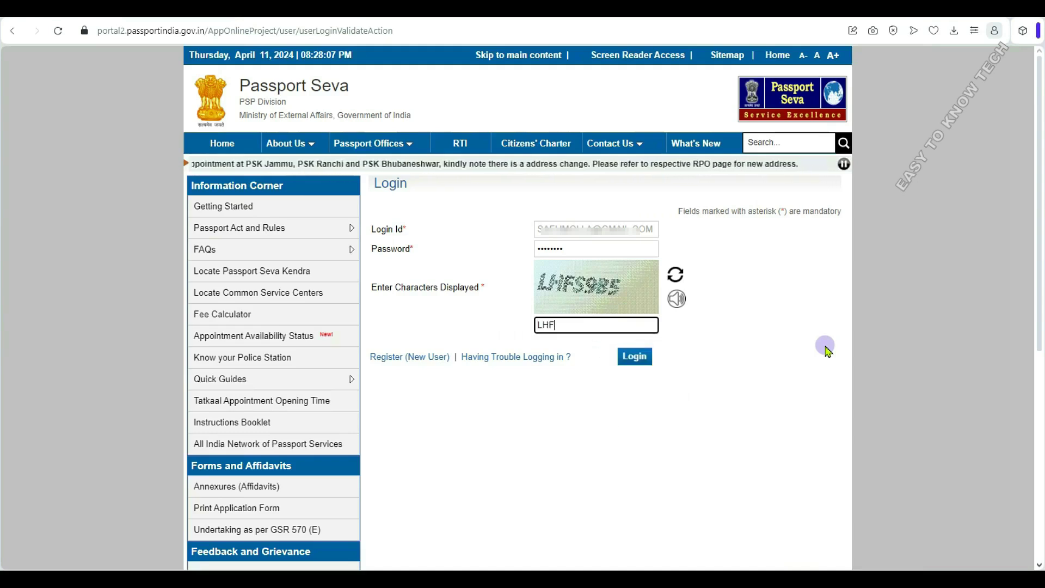
text(S9)
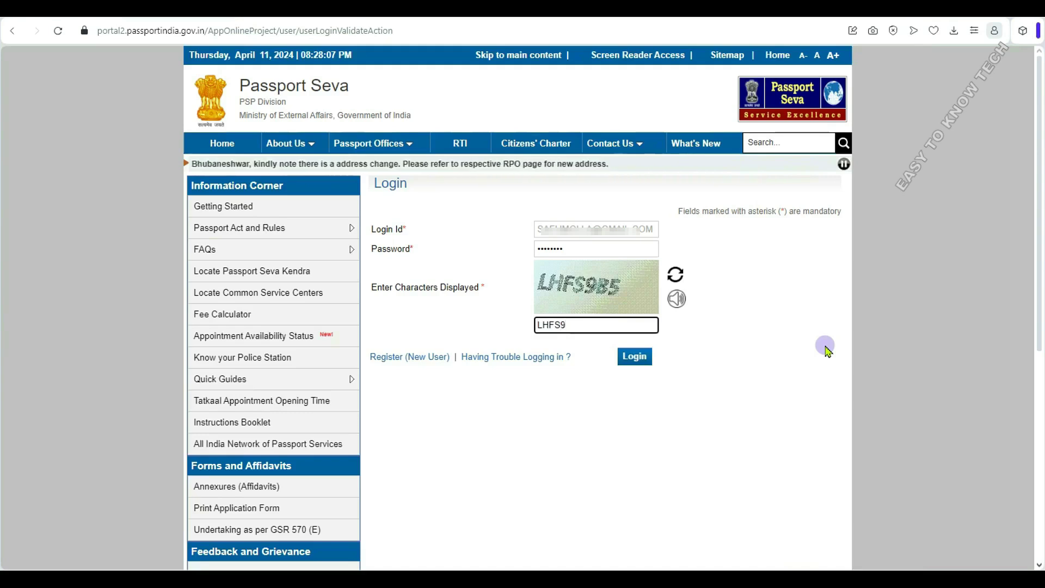
text(B5)
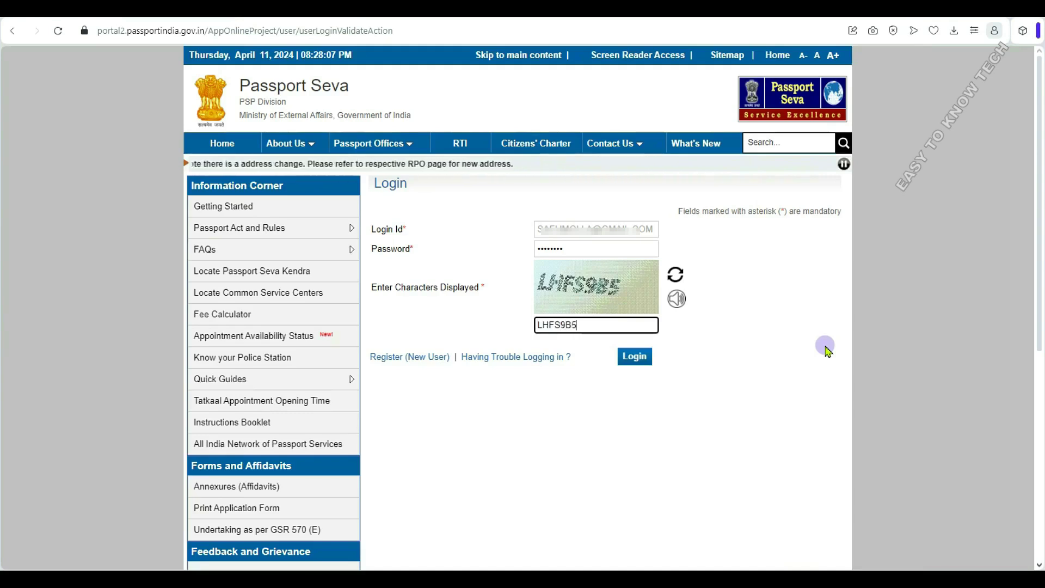
click(642, 360)
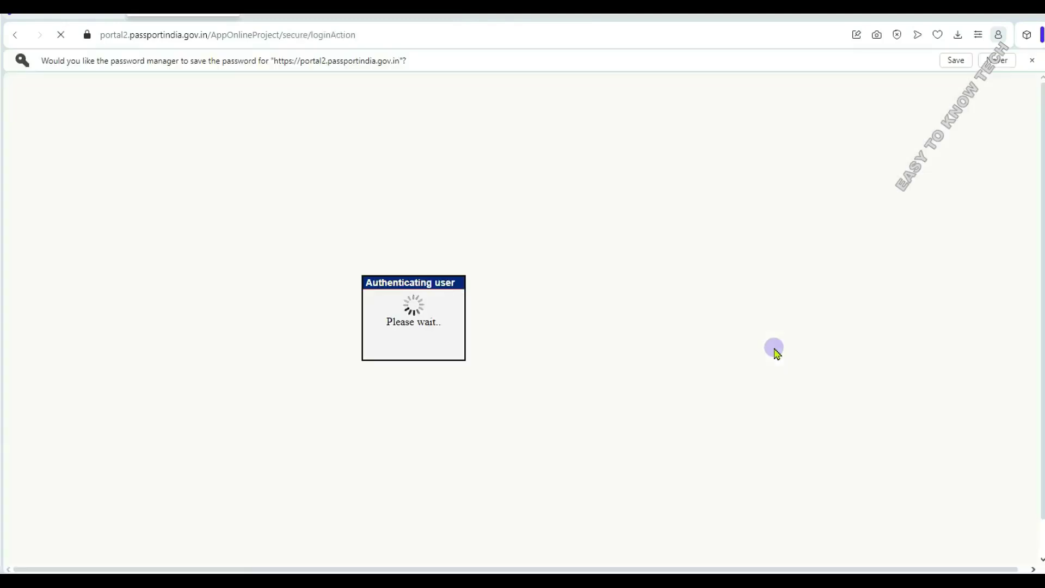
- Dismiss the save-password bar and start the online Fresh Passport/Re-issue application form
click(1033, 60)
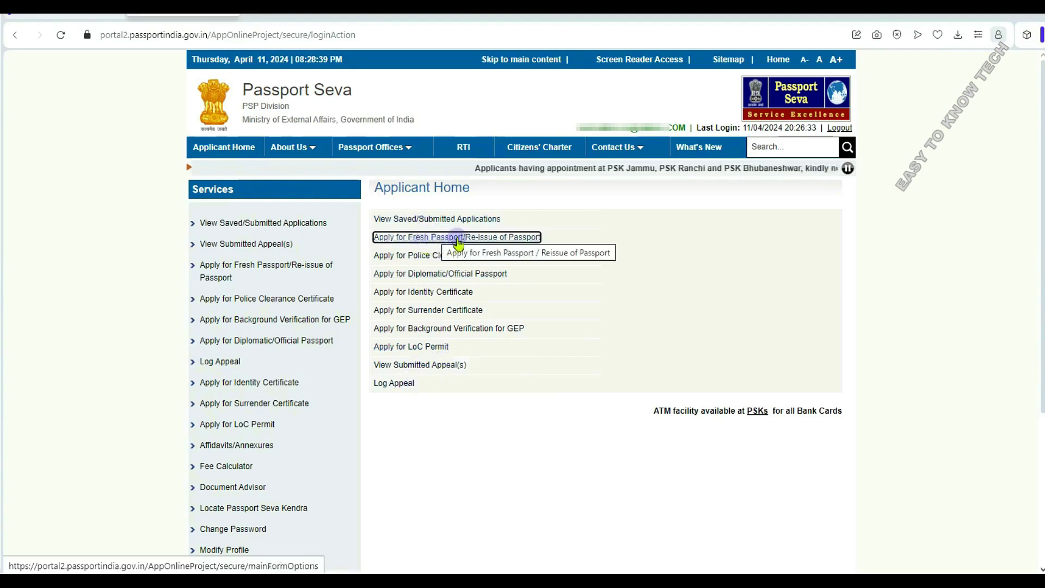
click(417, 240)
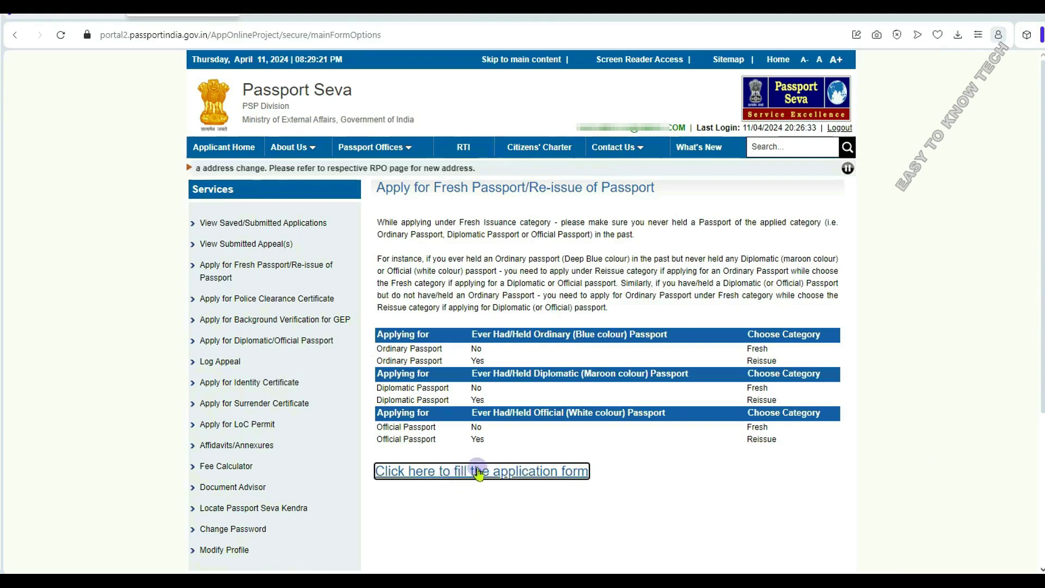
click(526, 477)
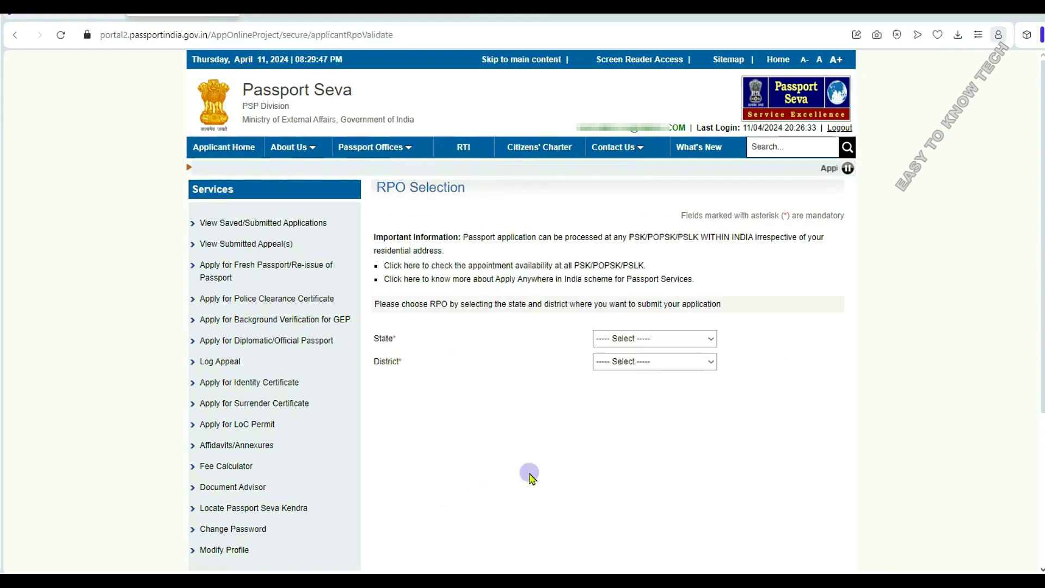
- Select West Bengal and a district as the processing location and proceed to Passport Type
click(711, 339)
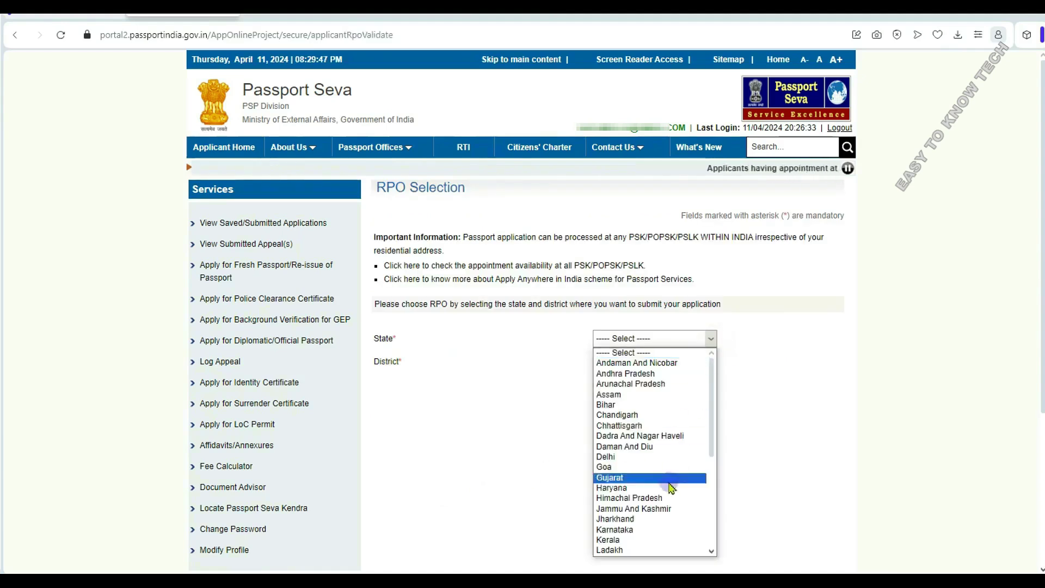
scroll(658, 490, down, 5)
click(629, 551)
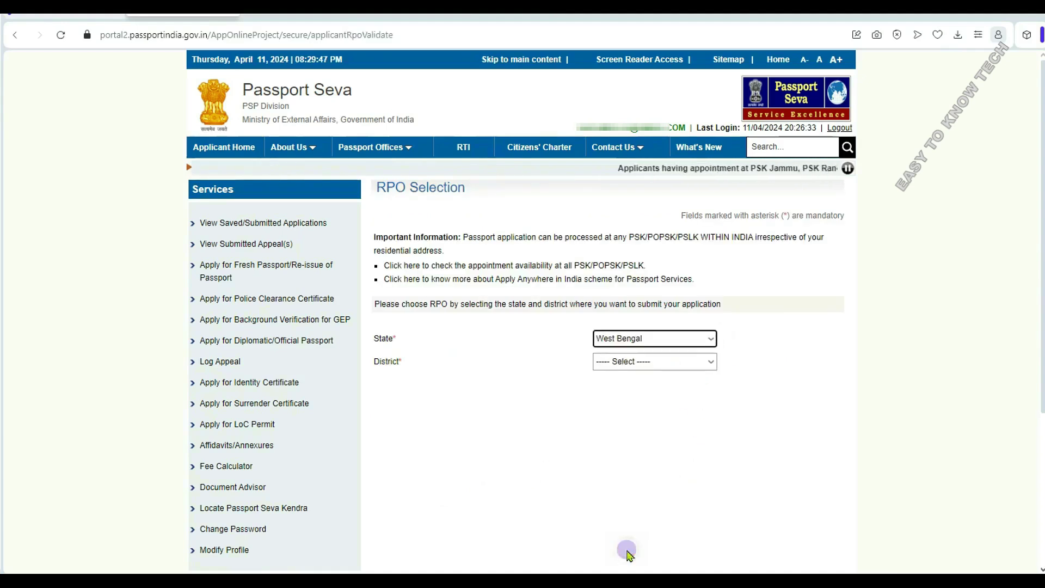
click(711, 361)
scroll(646, 249, down, 3)
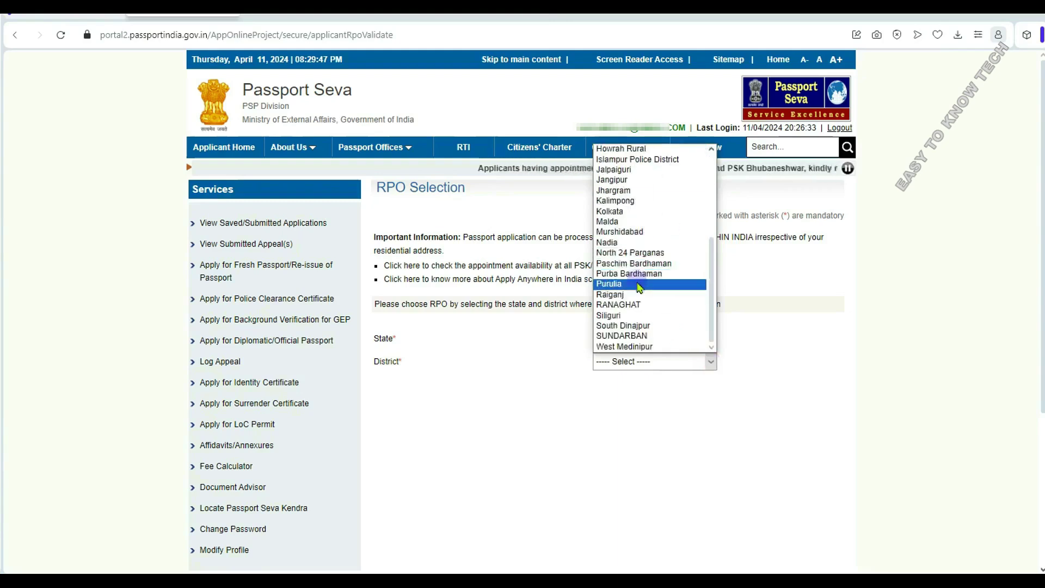
click(640, 242)
click(738, 391)
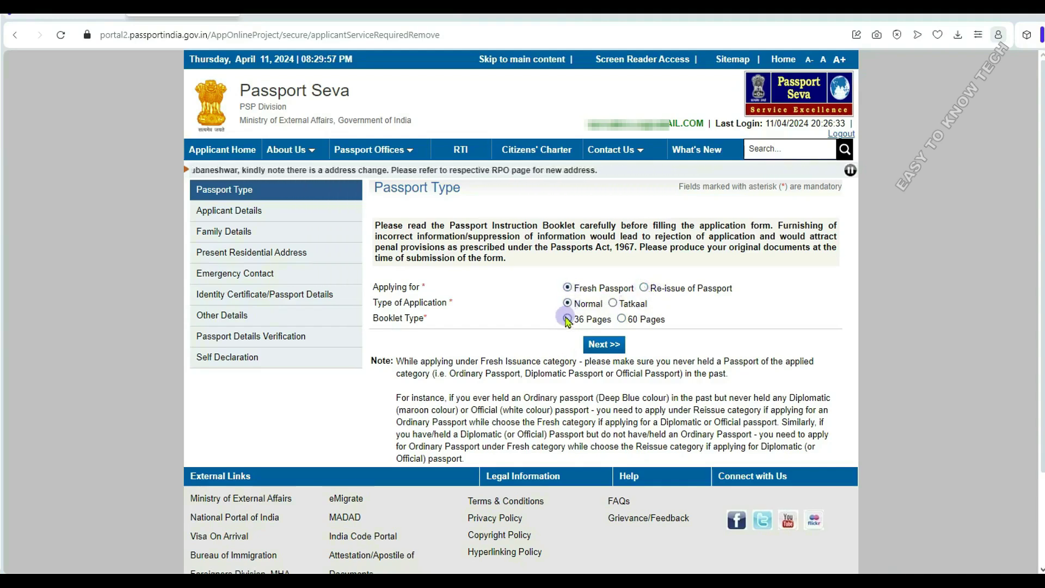
- Select the 36 Pages booklet for the fresh normal passport
click(567, 319)
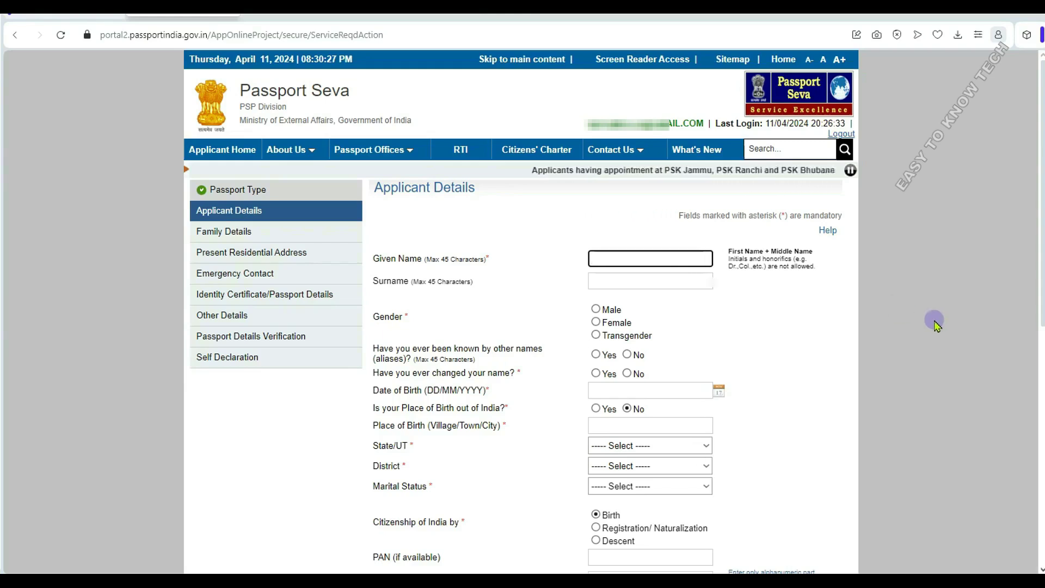
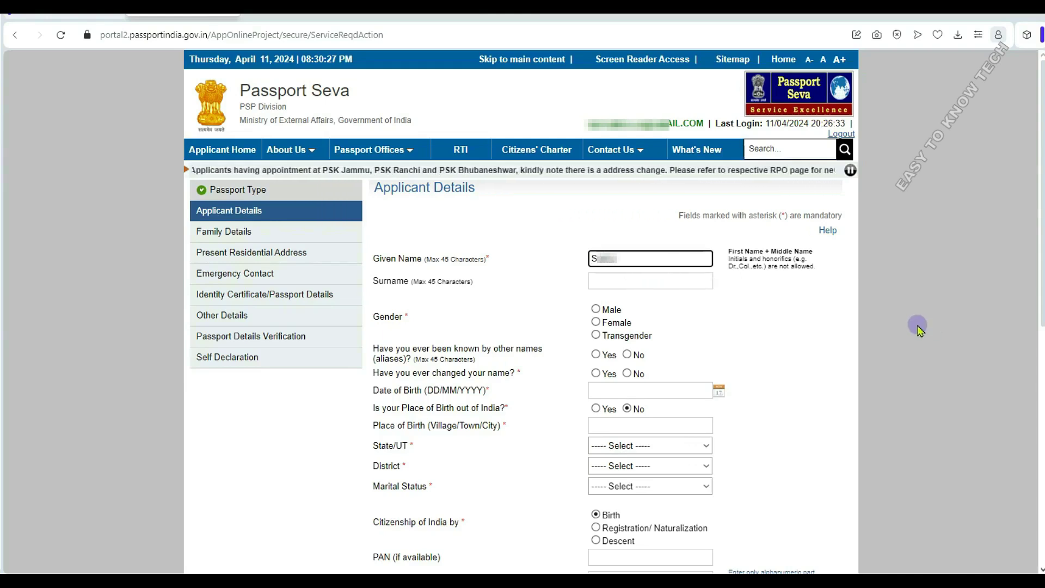
- Enter the applicant's given name and surname, select Male, and answer No to both name questions
key(Tab)
click(701, 311)
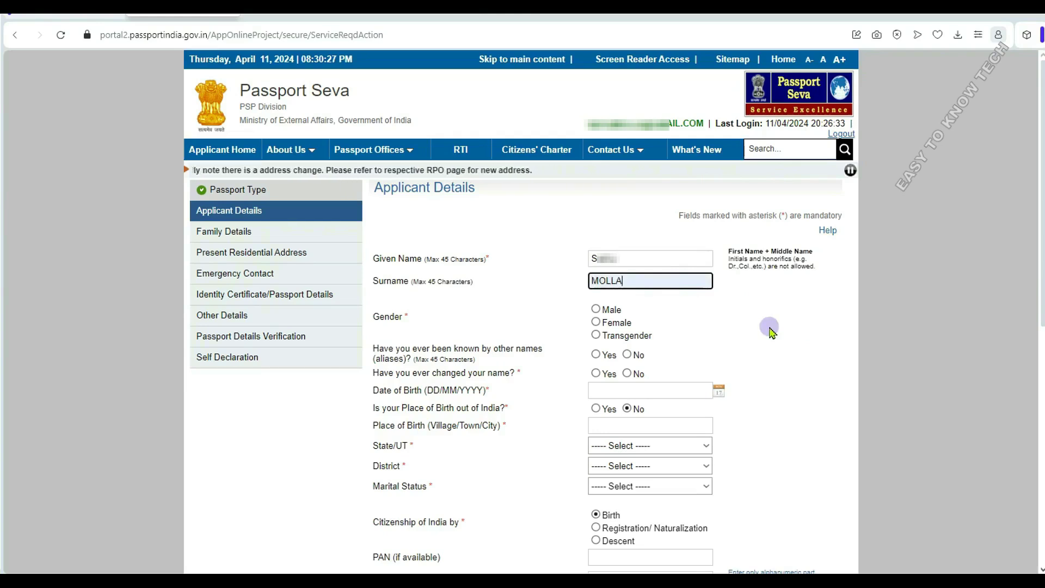
click(596, 309)
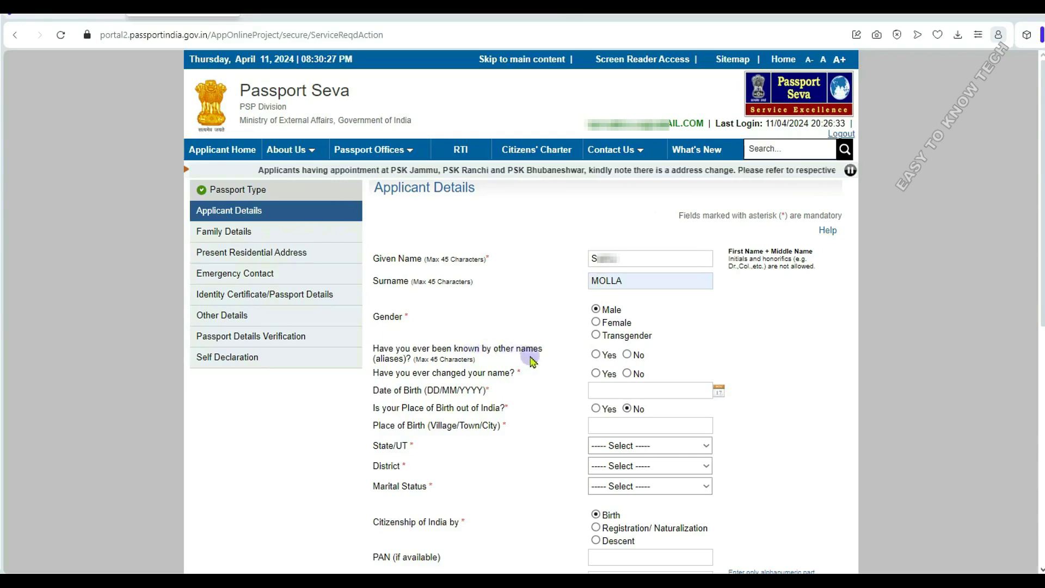
click(627, 355)
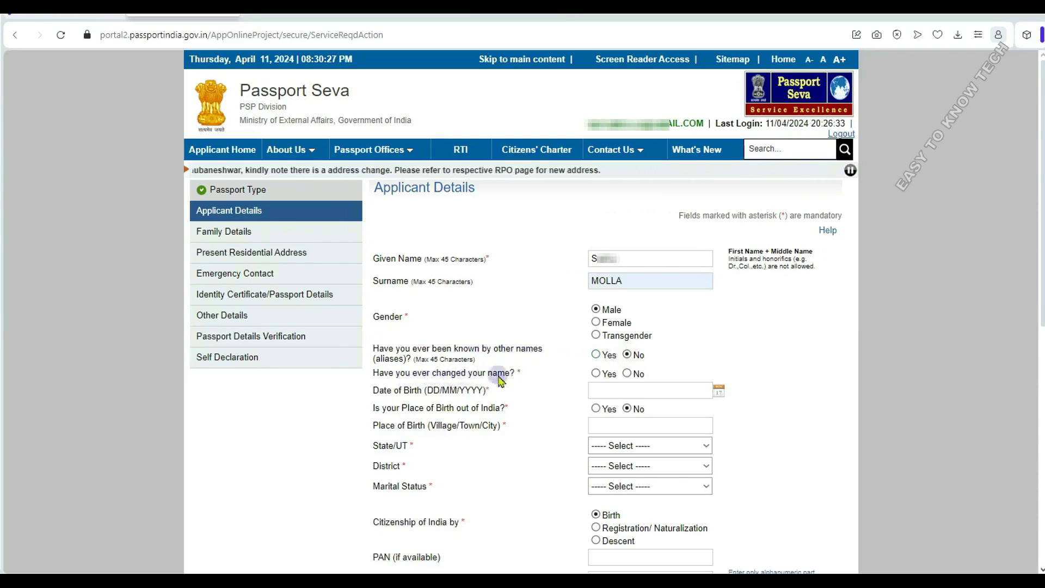
click(627, 374)
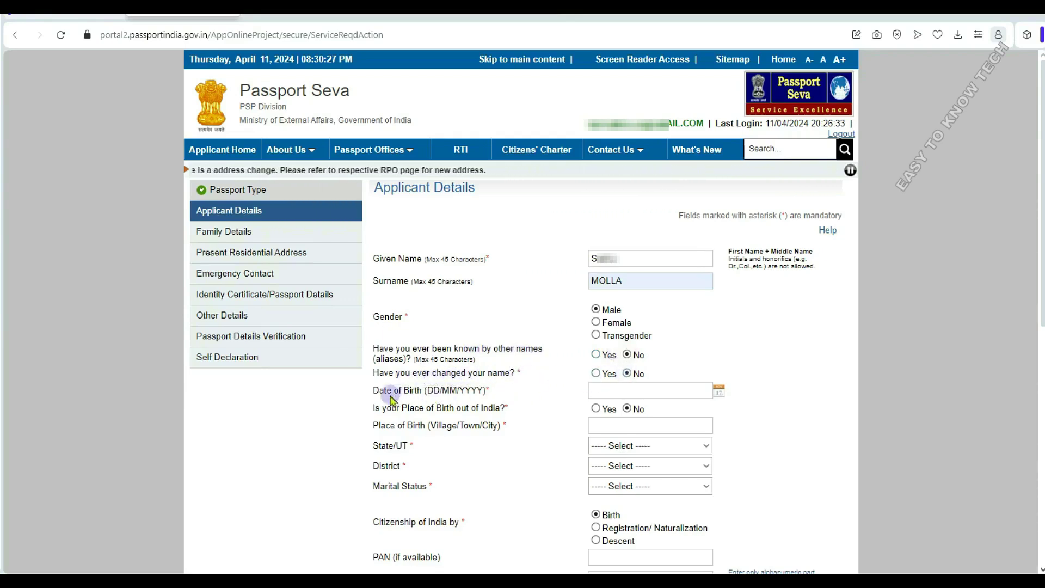
click(618, 390)
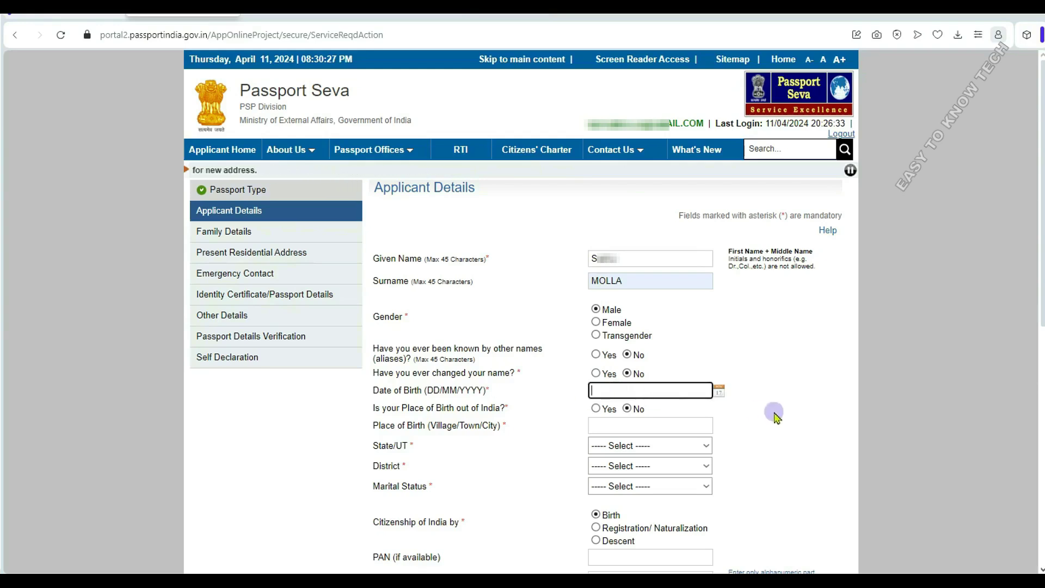
click(718, 391)
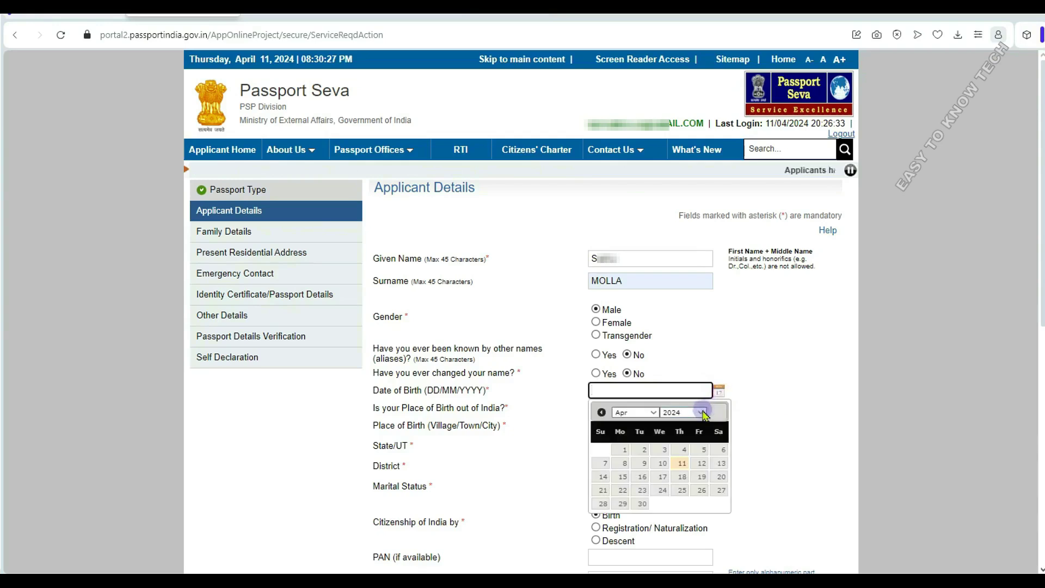
click(705, 413)
click(683, 285)
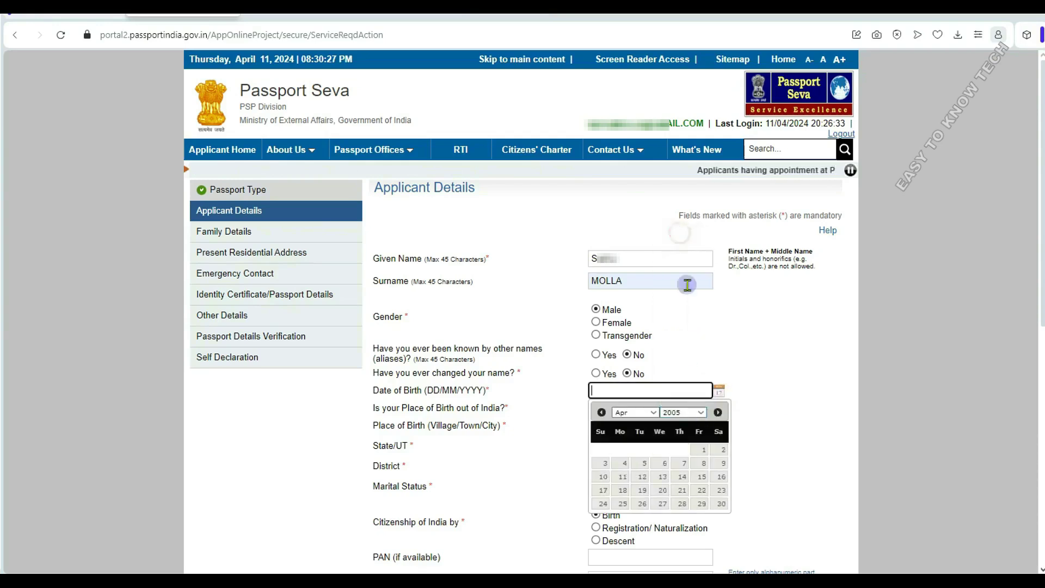
click(653, 413)
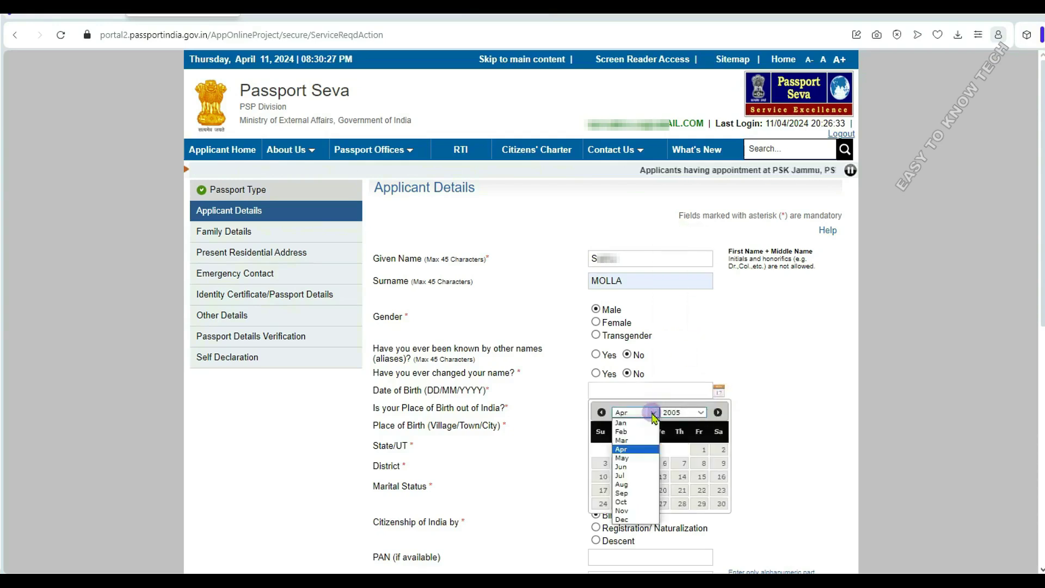
click(640, 441)
click(682, 477)
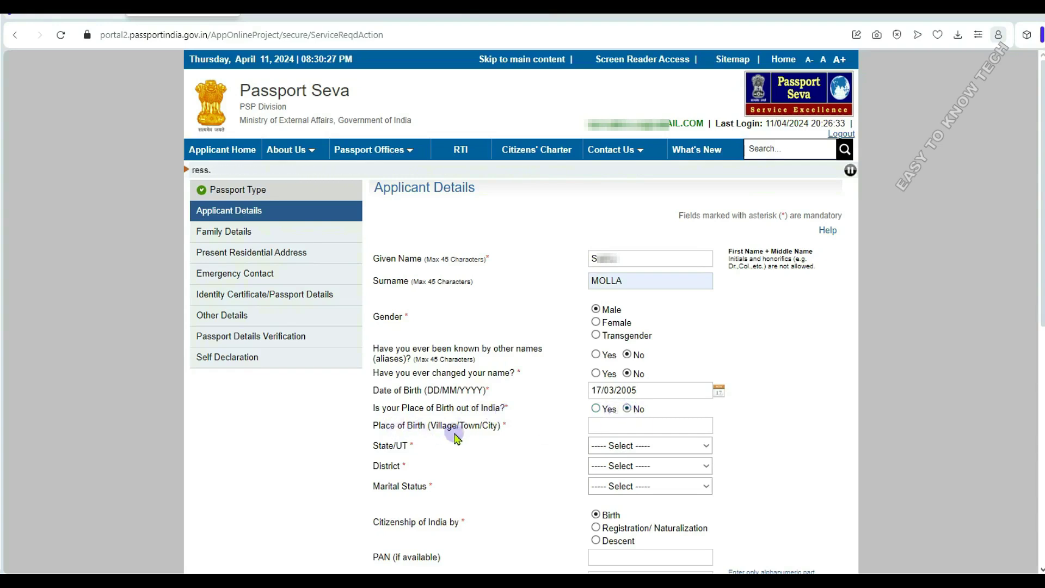
- Enter MUNDUMALAPARA as place of birth, with West Bengal as birth state
click(596, 423)
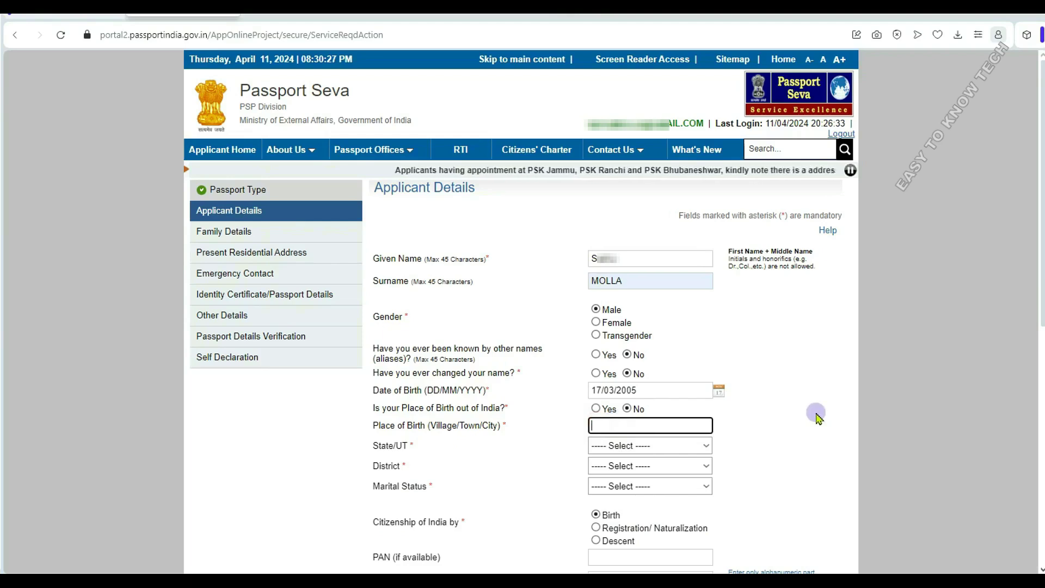
text(MUNDU)
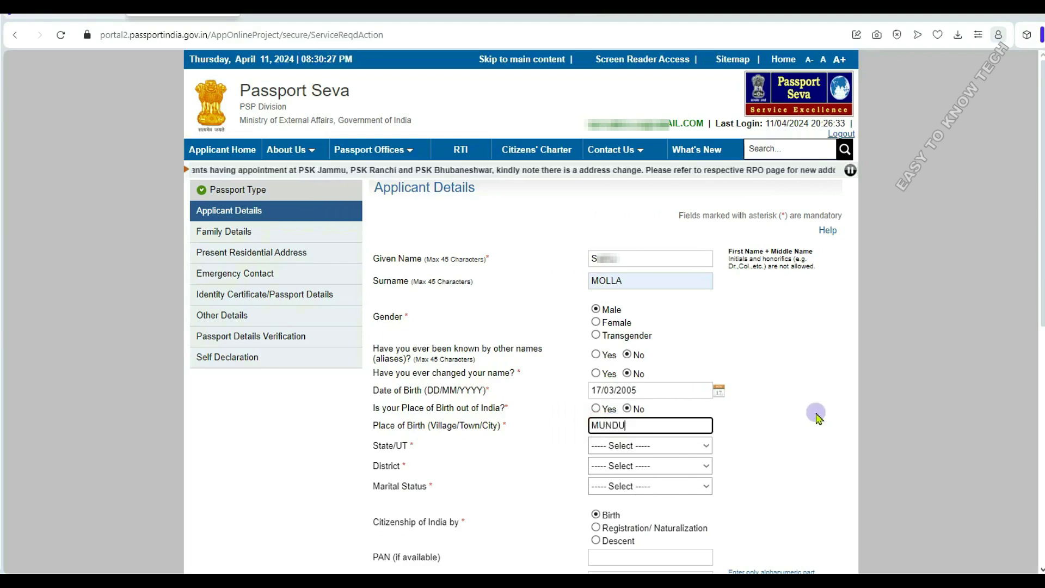
text(MALAPARA)
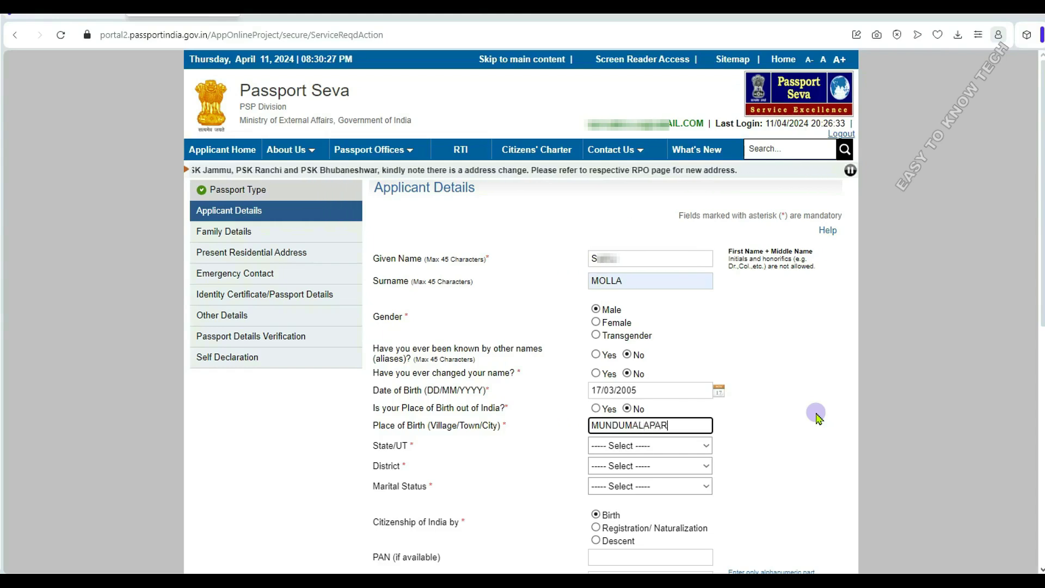
click(625, 428)
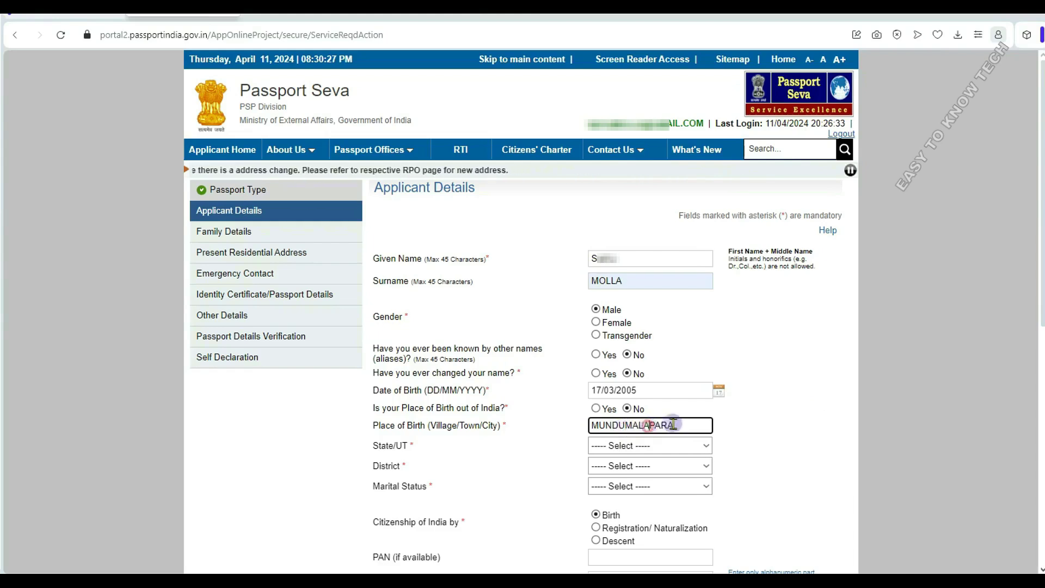
click(667, 445)
scroll(648, 370, down, 5)
click(631, 430)
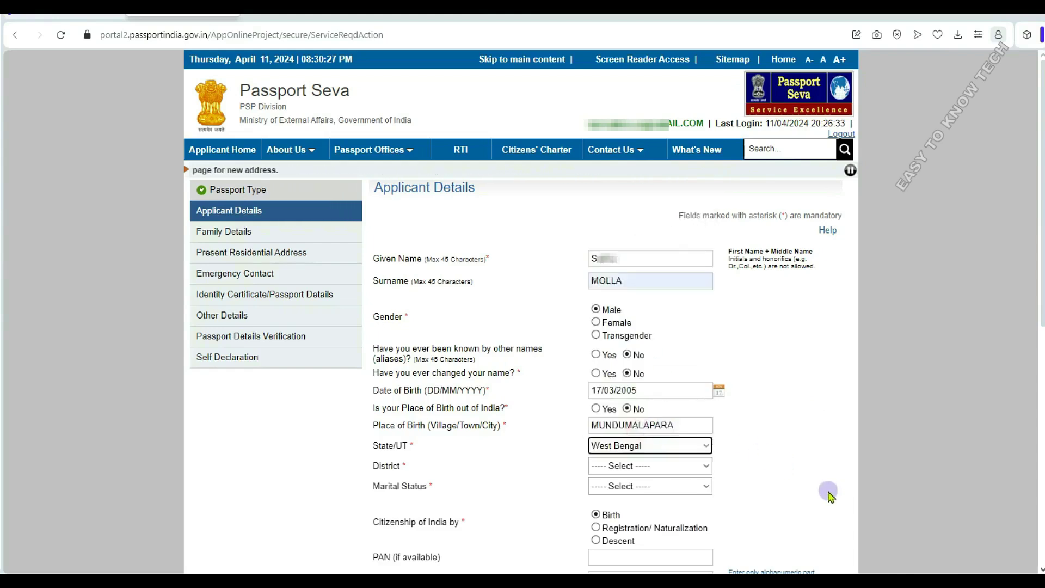
- Set the birth district to Nadia and the marital status to Single
click(667, 465)
scroll(625, 403, down, 3)
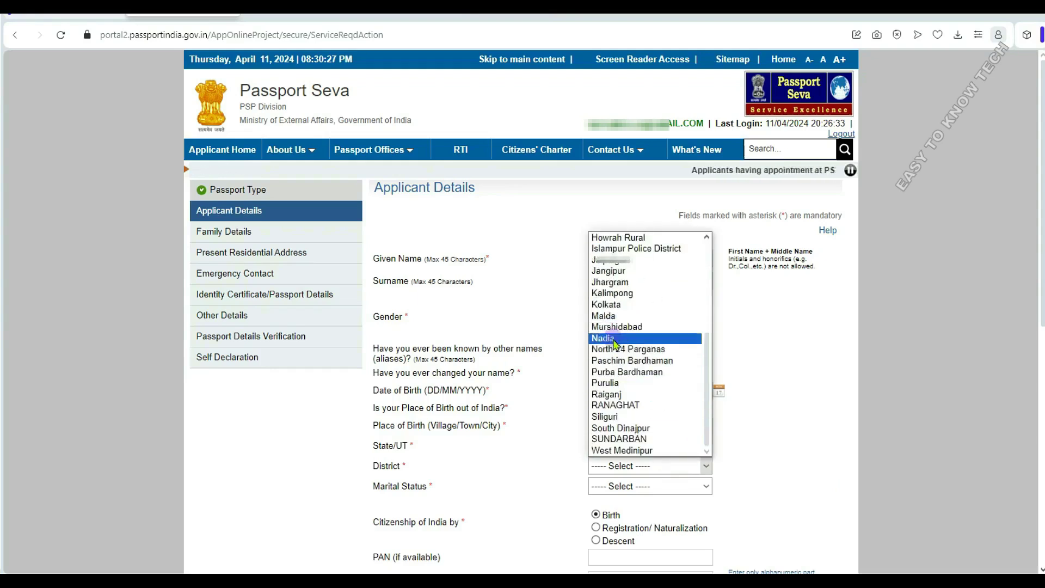
click(643, 338)
click(611, 486)
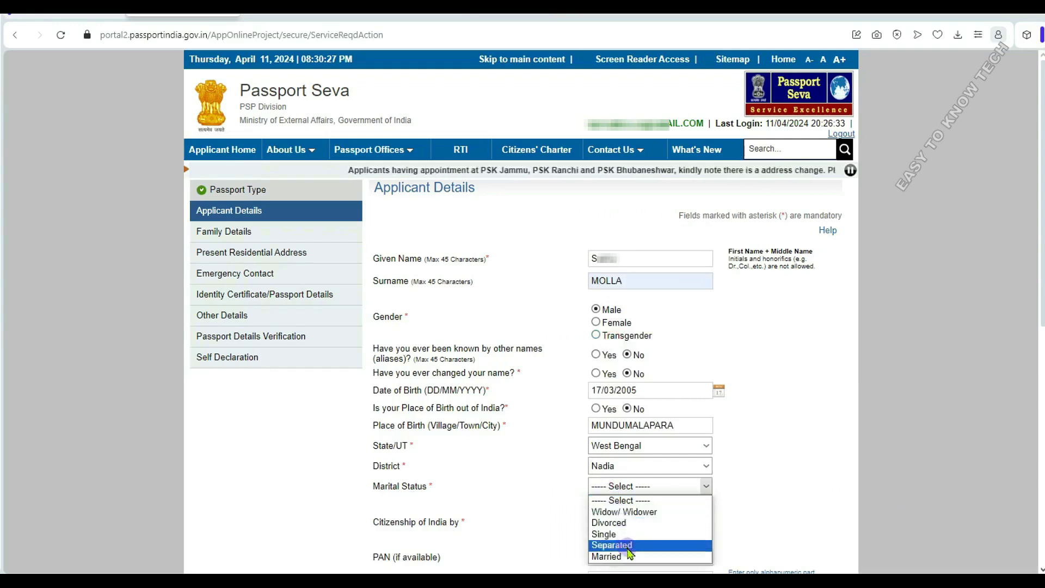
click(618, 538)
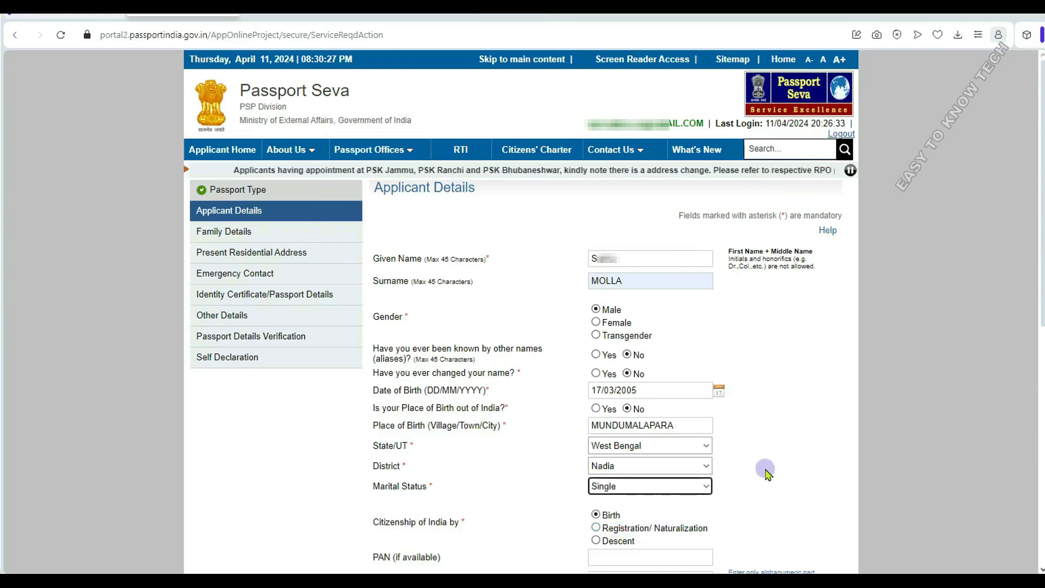
- Paste the applicant's PAN, enter the Voter Id, and set Employment Type to Private
scroll(766, 472, down, 5)
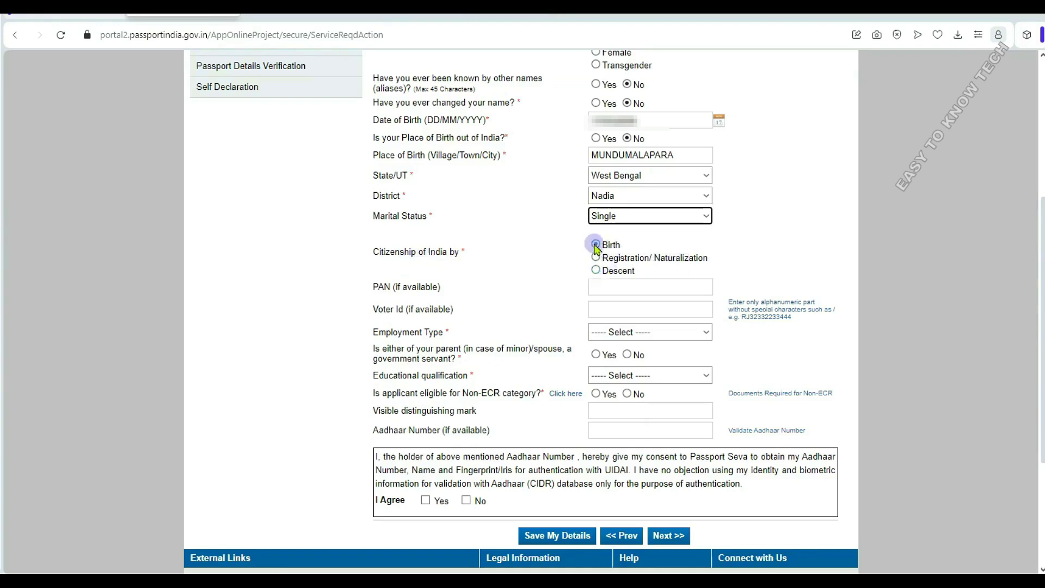
click(607, 283)
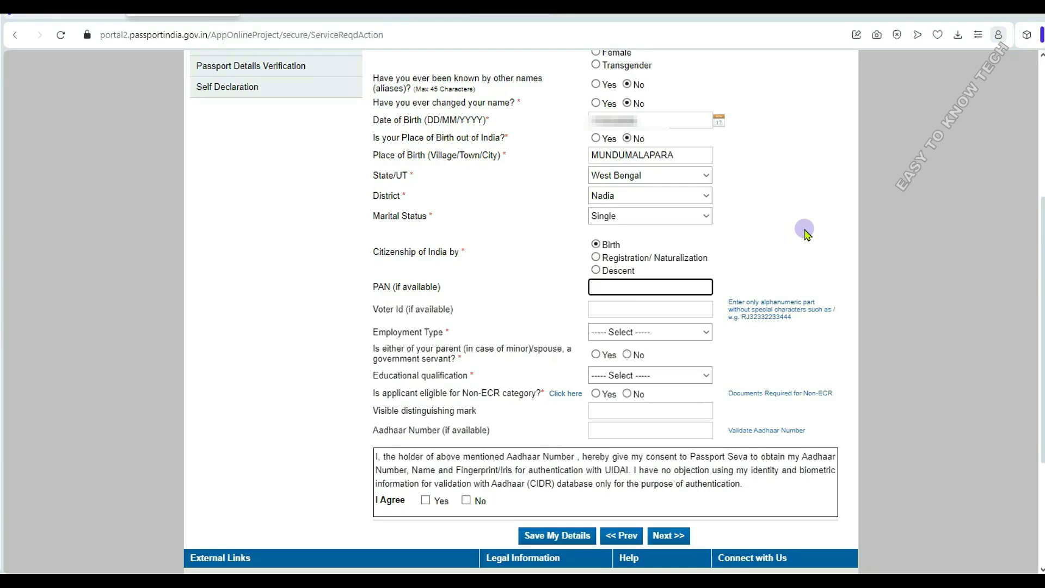
key(ctrl+v)
click(632, 308)
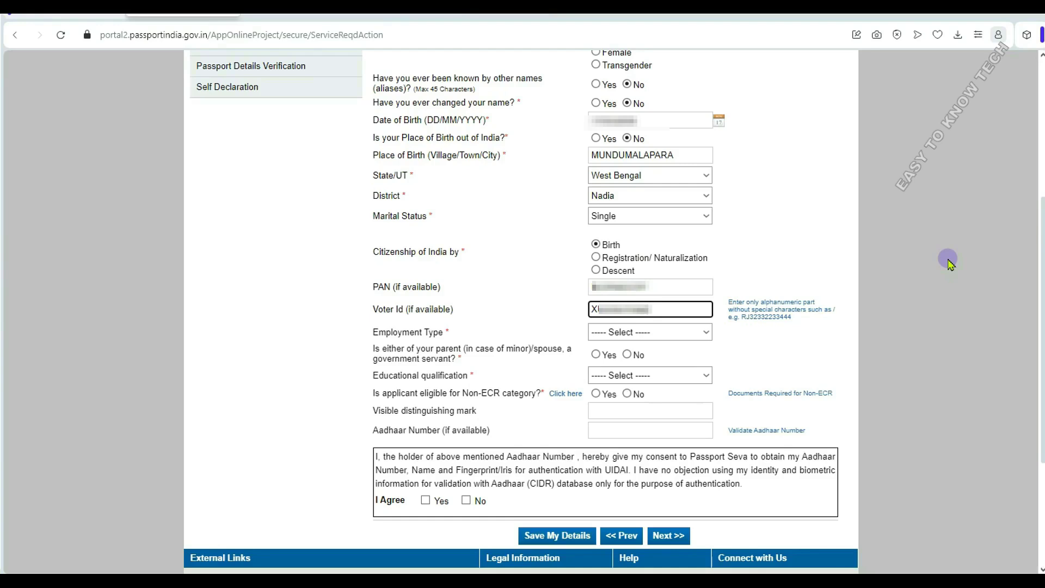
click(673, 331)
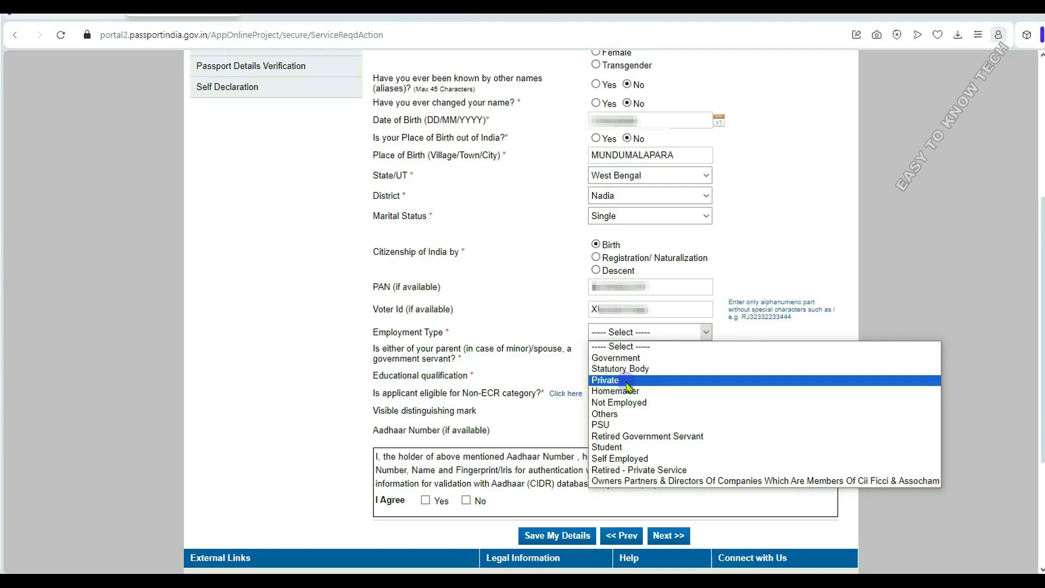
click(672, 380)
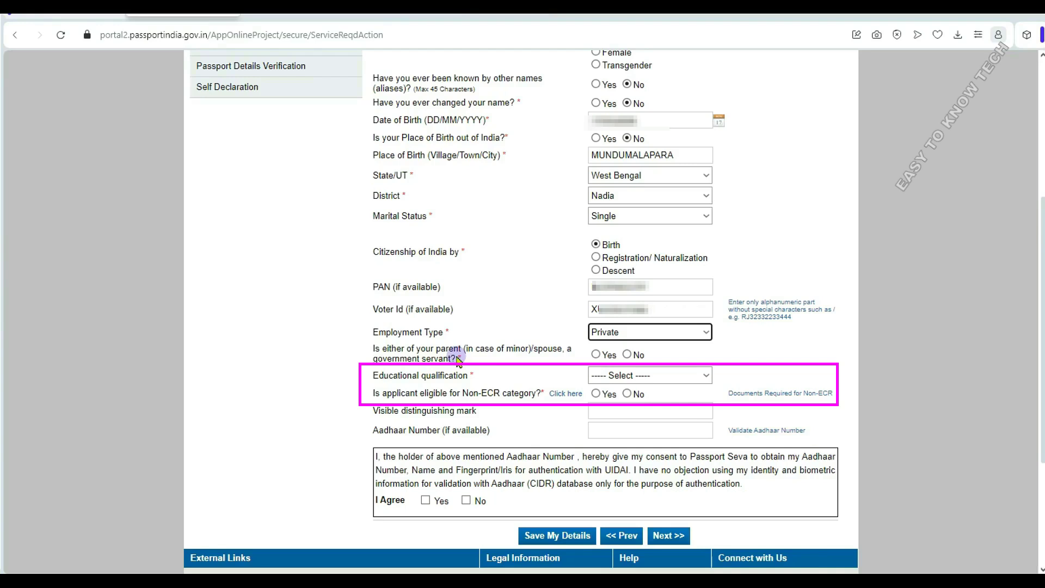
- Answer No for a government-servant parent/spouse and choose 10th Pass And Above as qualification
click(628, 355)
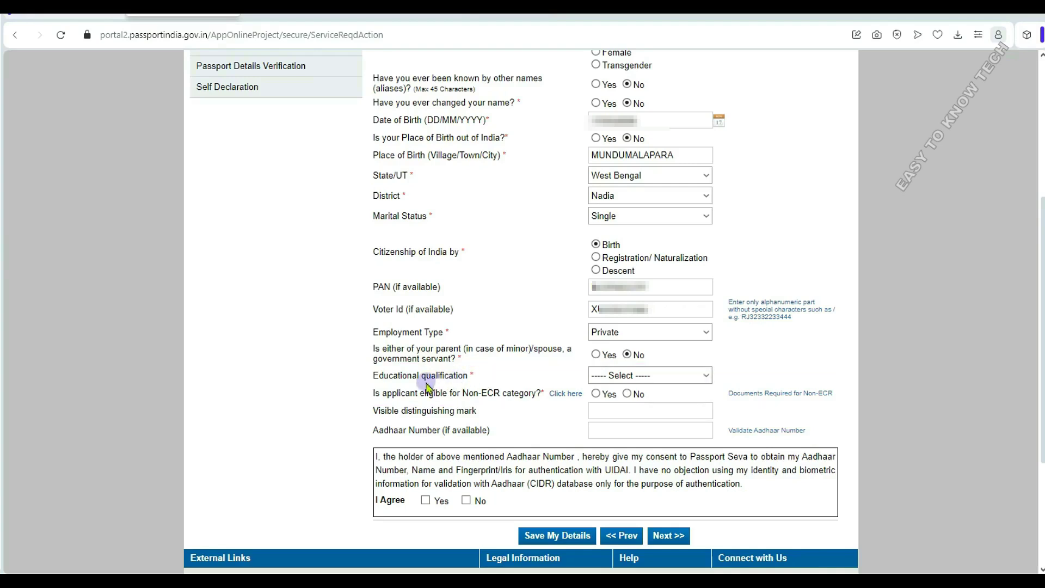
click(651, 376)
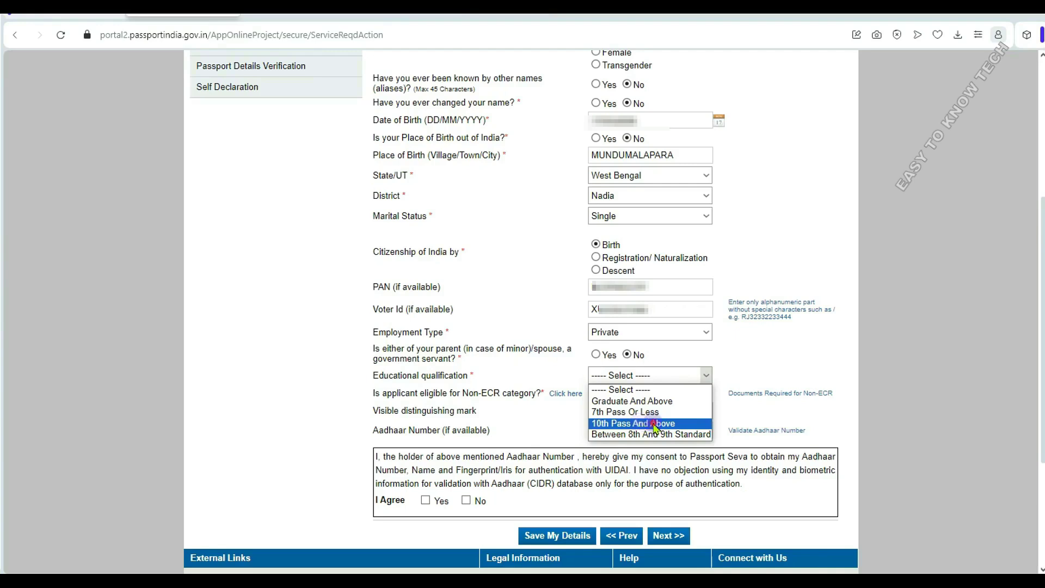
click(655, 424)
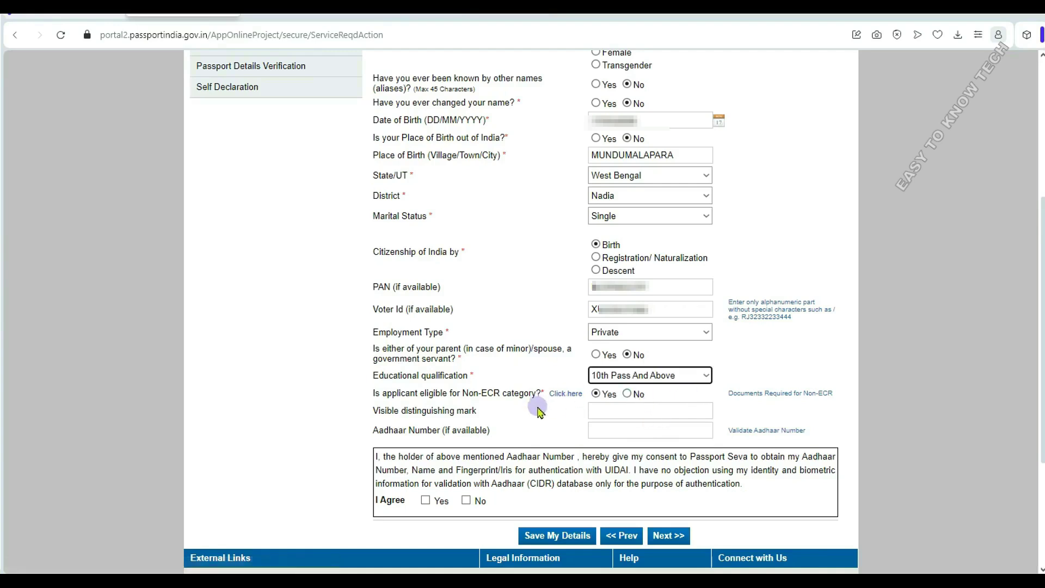
- Try other qualification options, then settle back on 10th Pass And Above
click(672, 375)
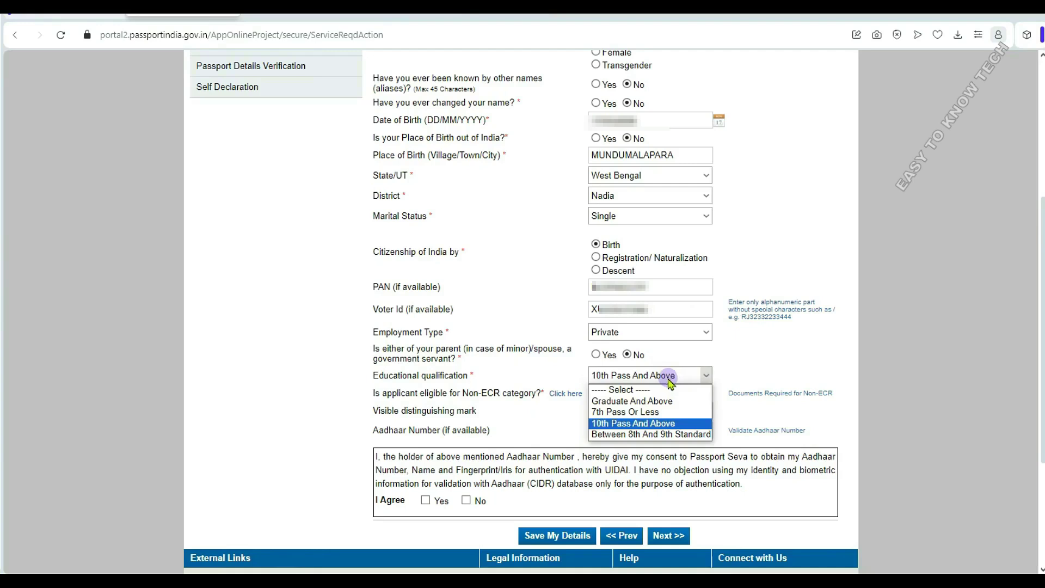
click(665, 415)
click(665, 375)
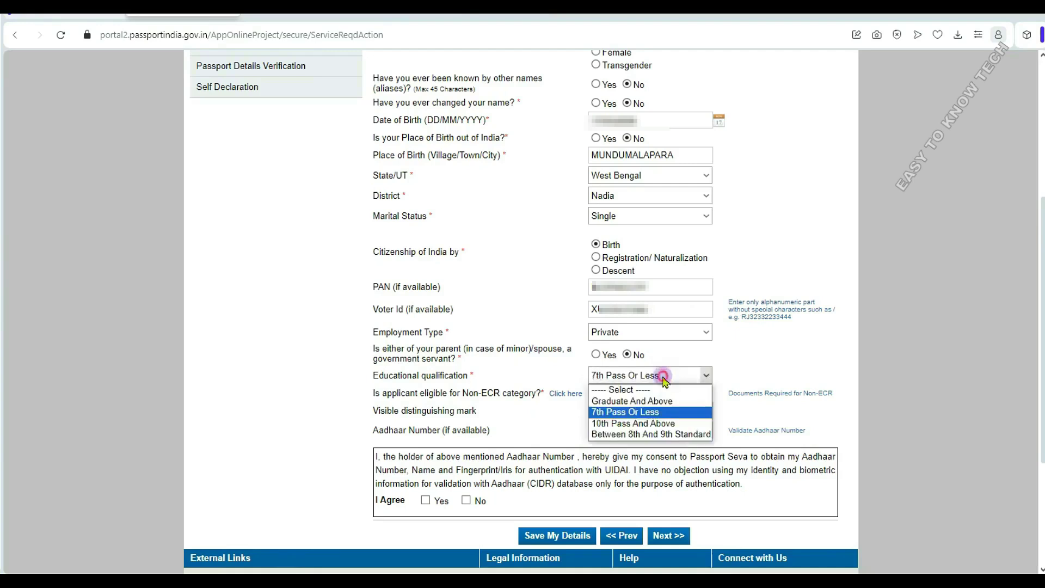
click(653, 406)
click(664, 377)
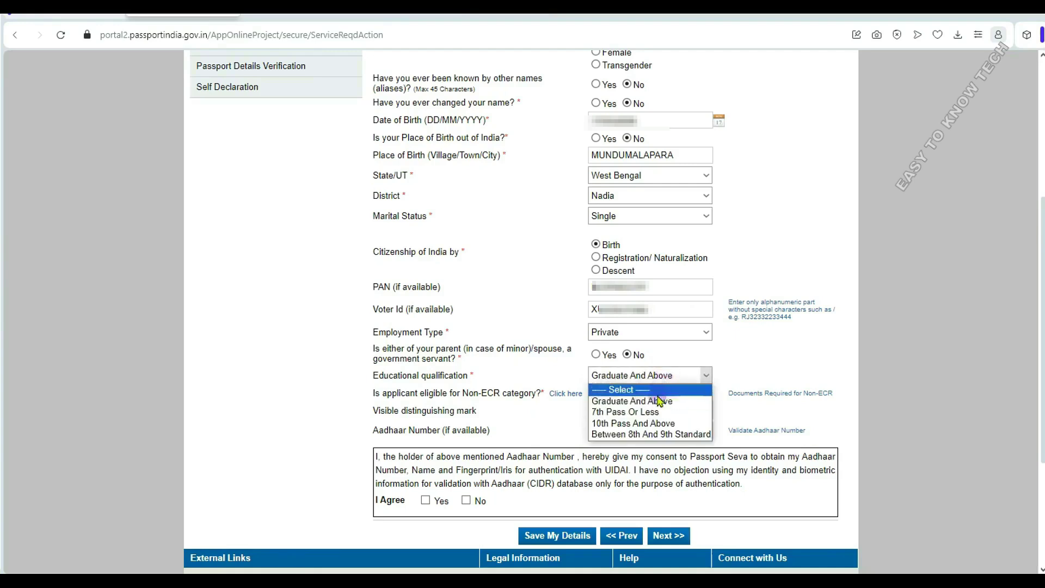
click(657, 434)
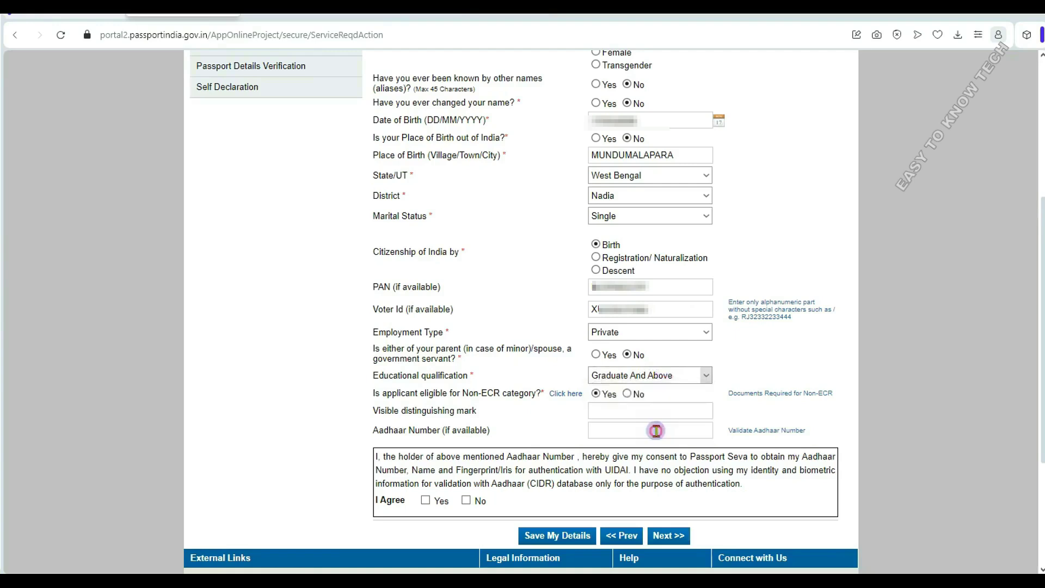
click(664, 377)
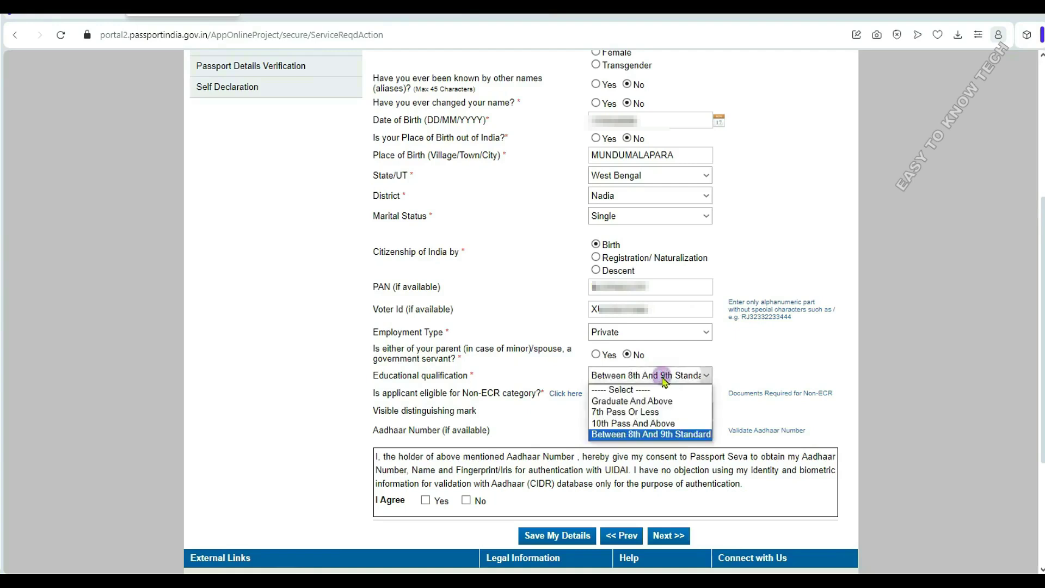
click(648, 401)
click(659, 374)
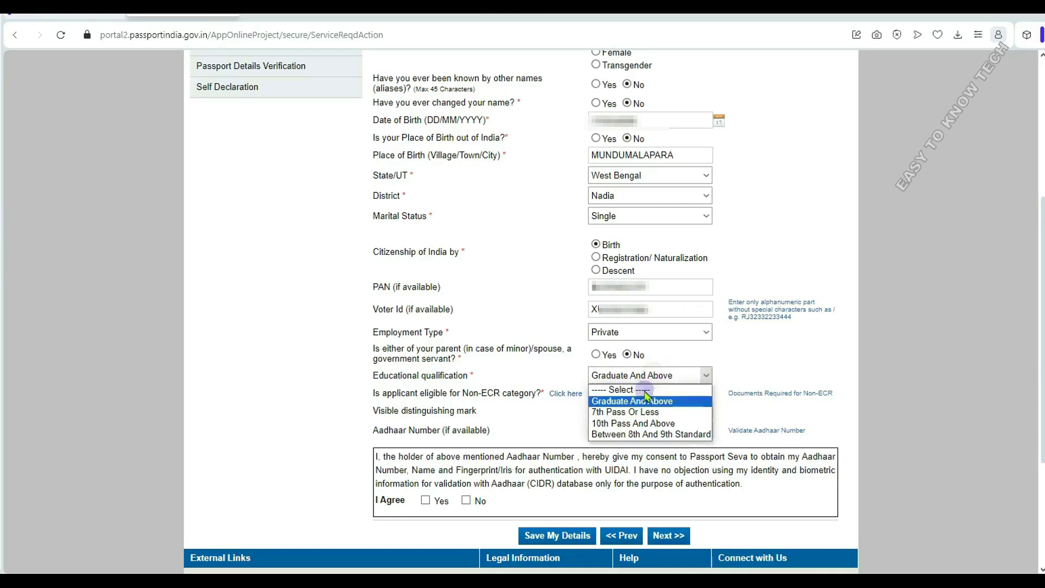
click(643, 424)
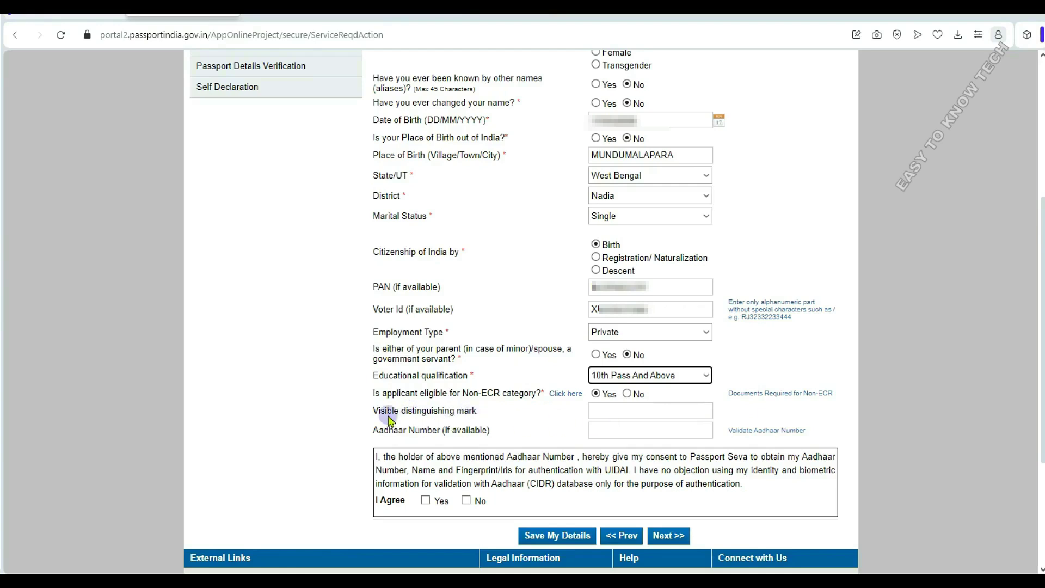
click(615, 413)
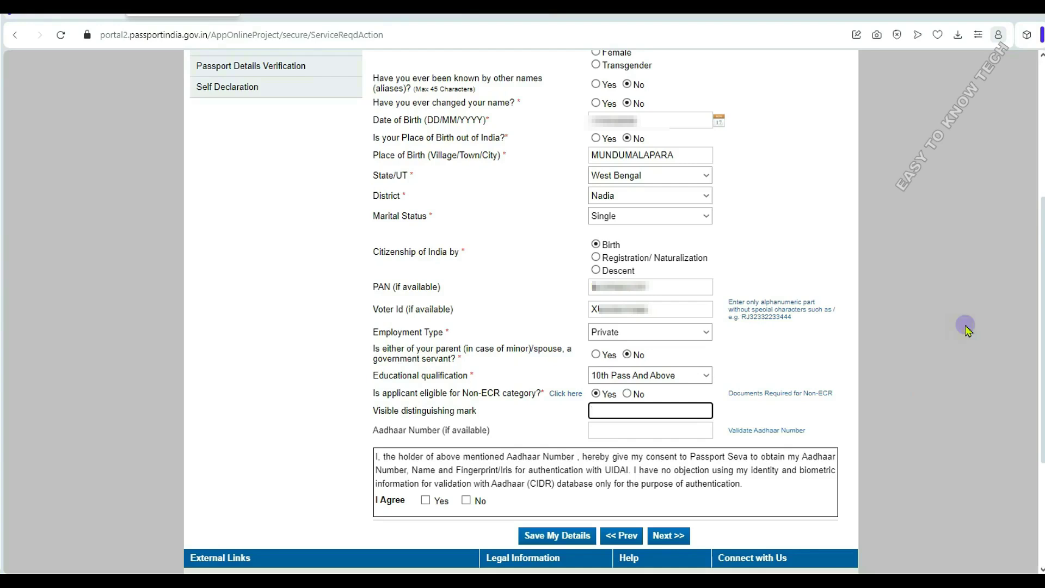
- Paste 'A cut on the elbow of the left arm' as distinguishing mark and enter the Aadhaar number
key(ctrl+v)
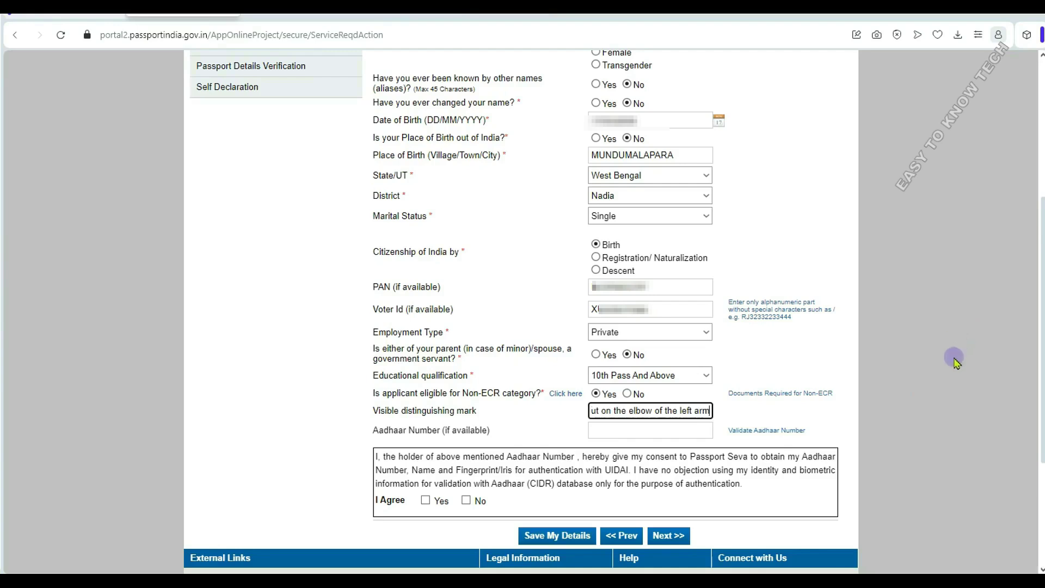
click(597, 428)
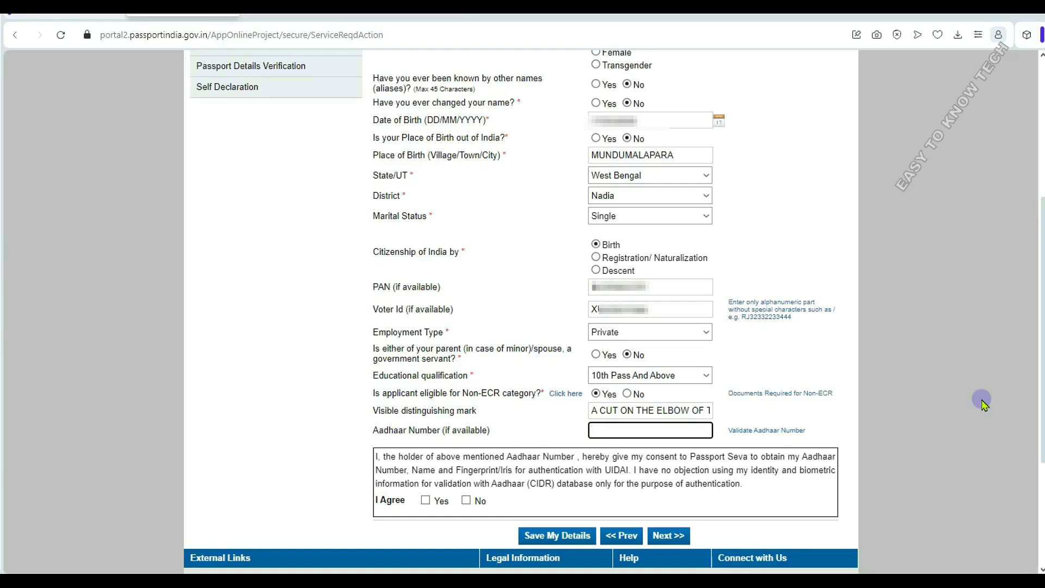
text(9??????????)
click(611, 430)
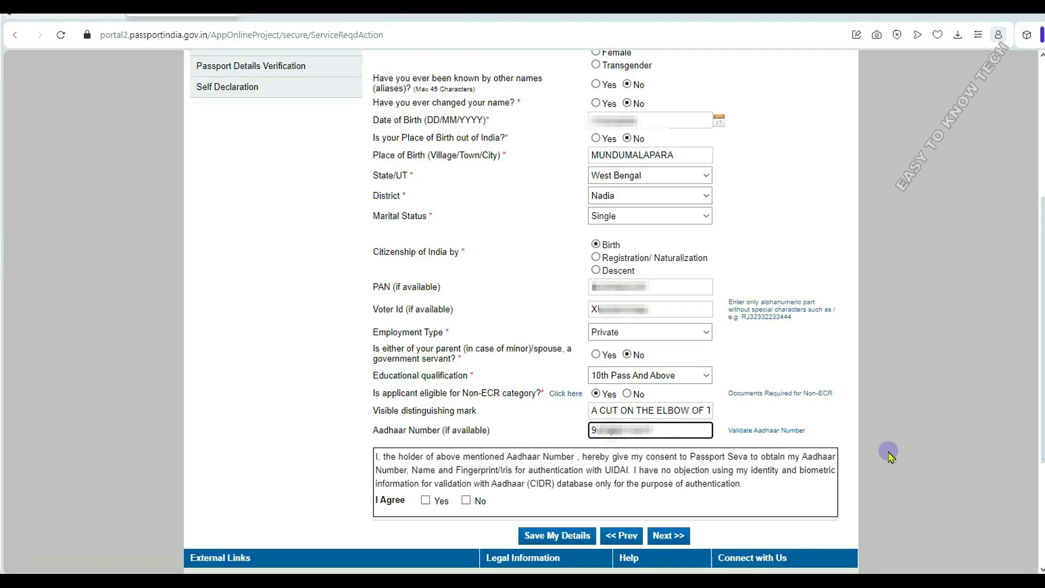
click(632, 432)
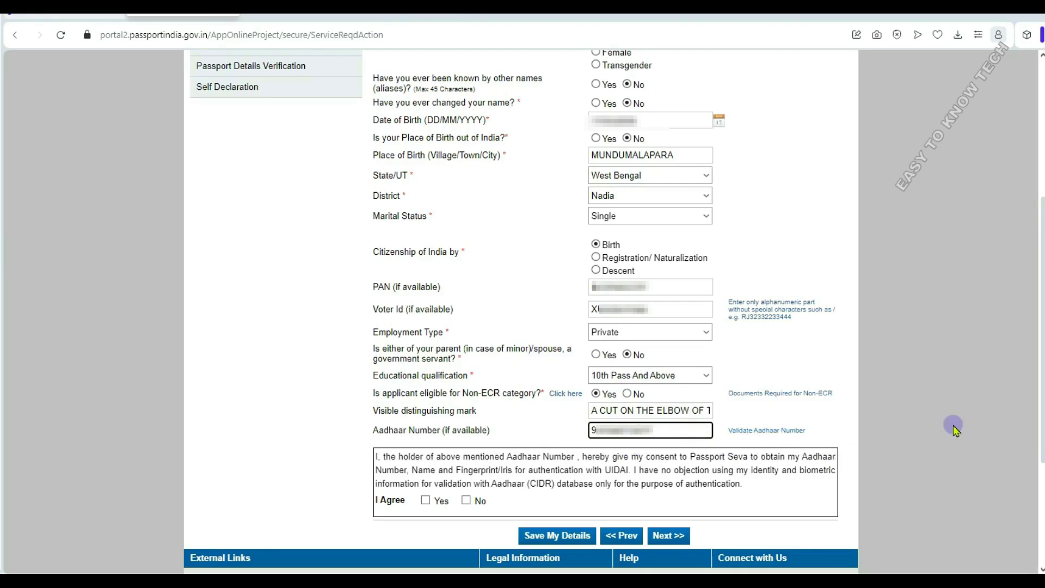
- Open the myAadhaar validation page in a new tab, then return to the Passport Seva form
click(771, 431)
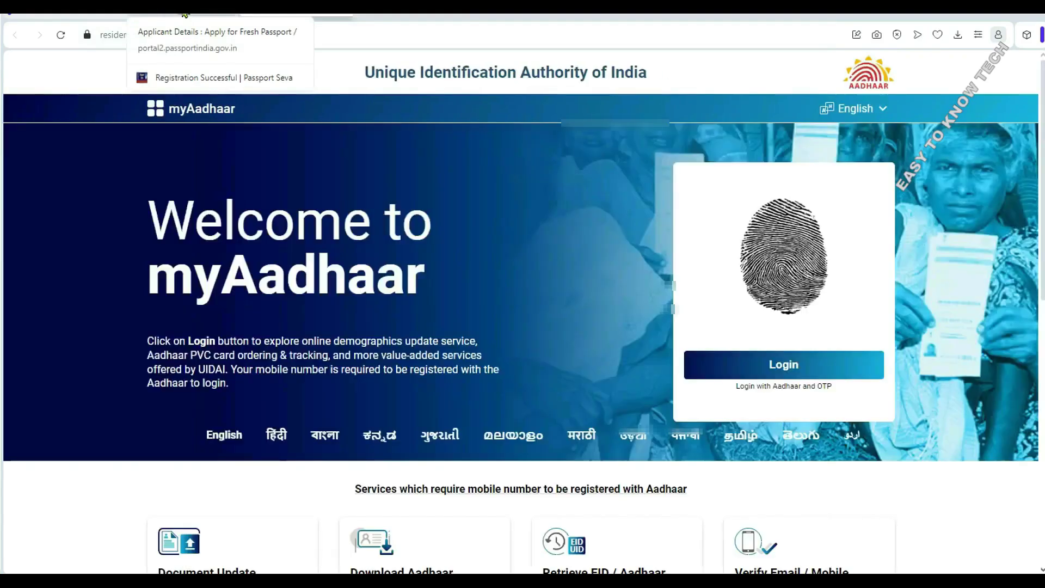
click(184, 13)
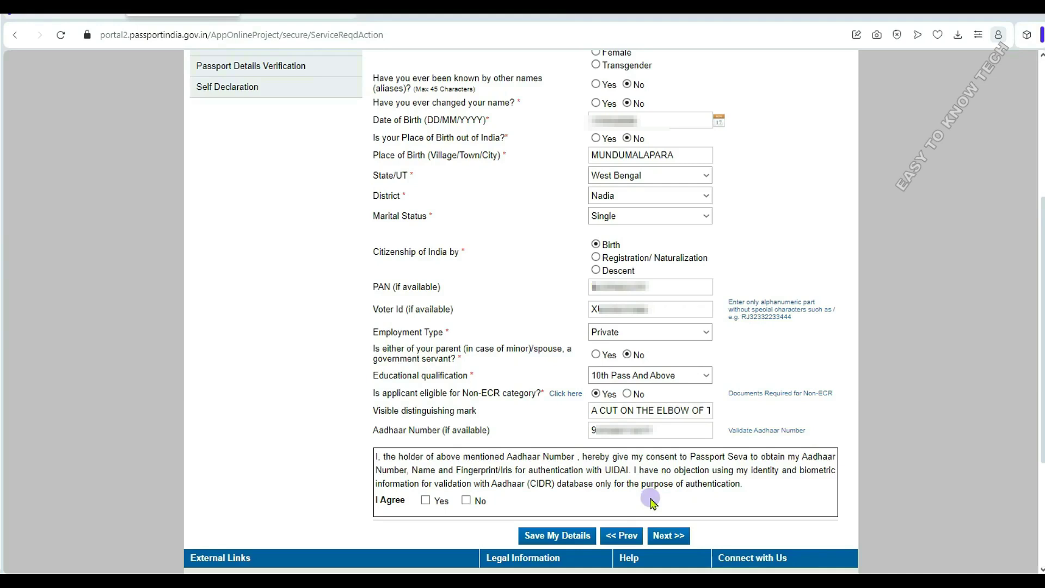
- Agree Yes to the Aadhaar authentication consent and save Applicant Details to reach Family Details
click(426, 501)
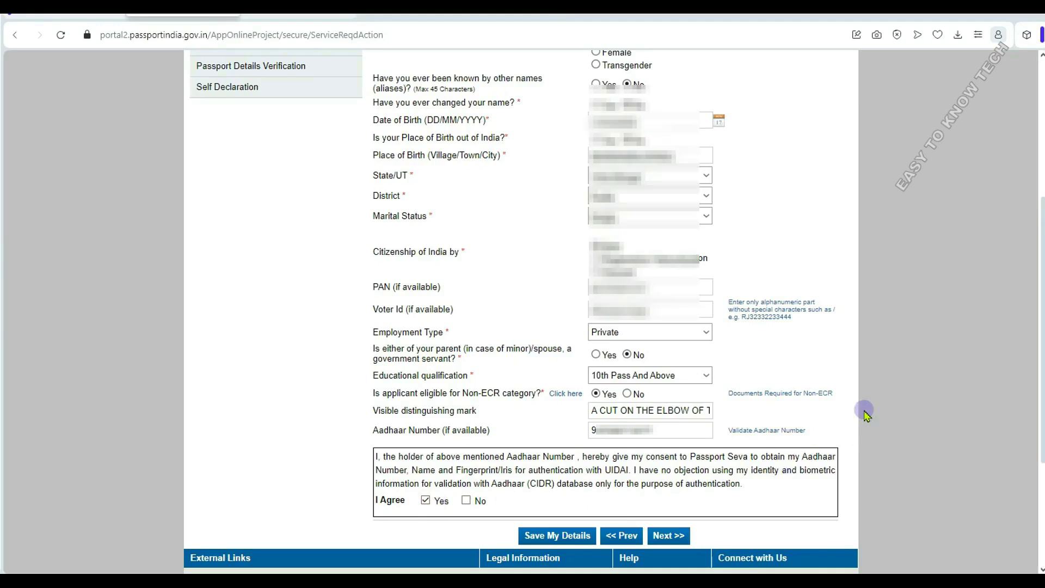
scroll(924, 381, down, 3)
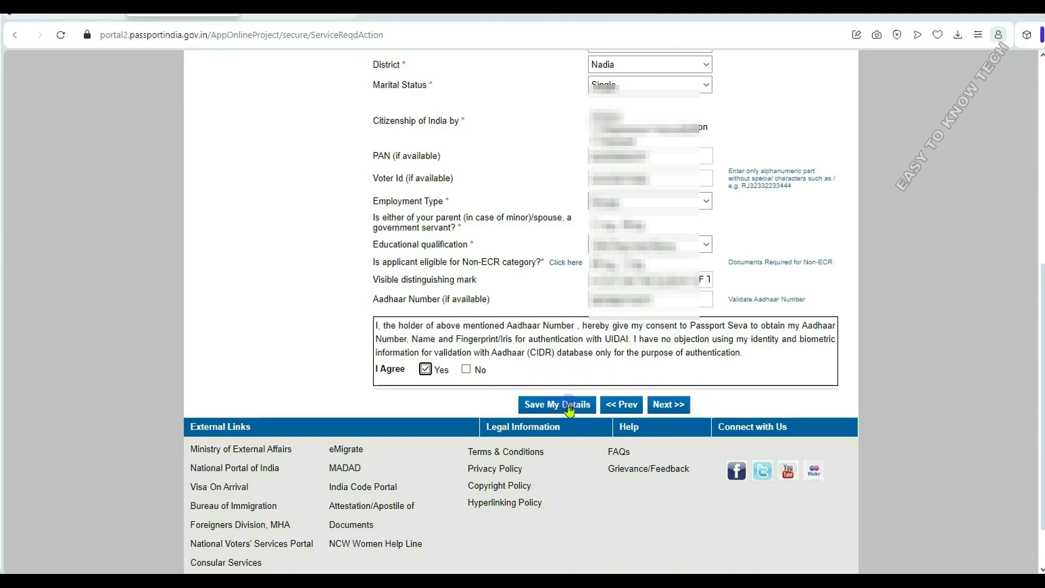
click(663, 405)
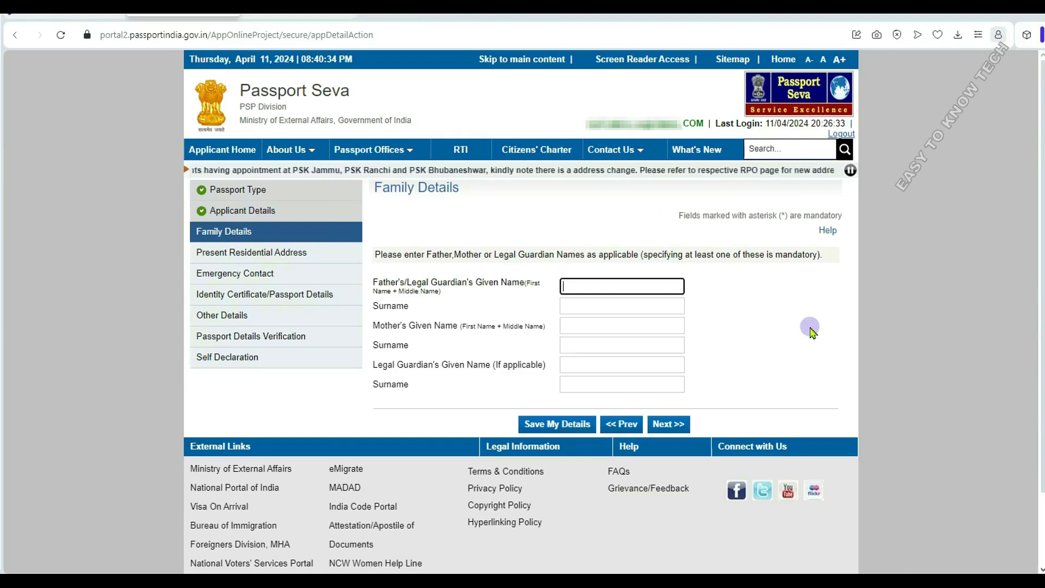
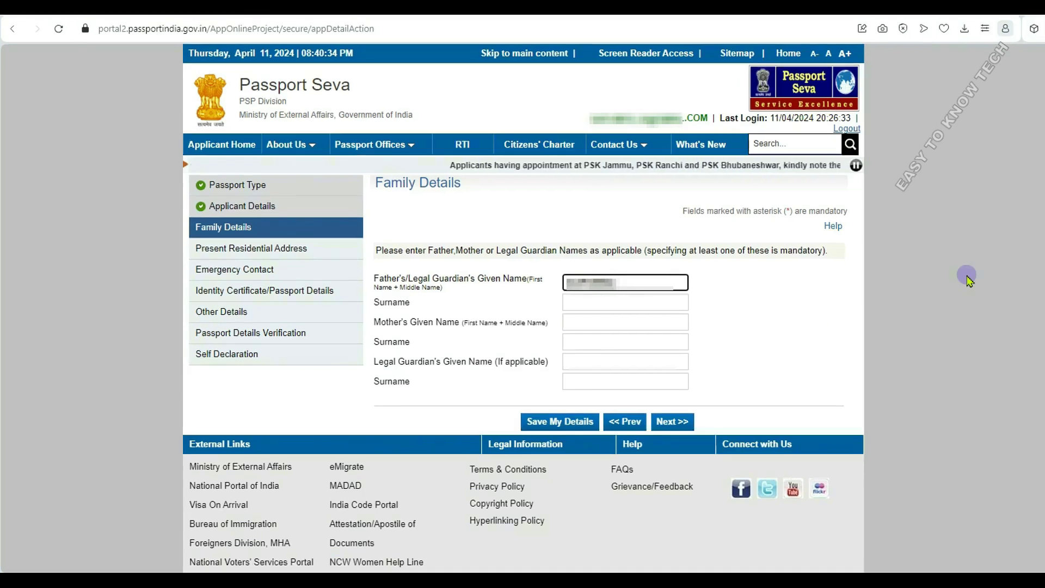
- Enter the father's and mother's given names and surnames in Family Details
key(Tab)
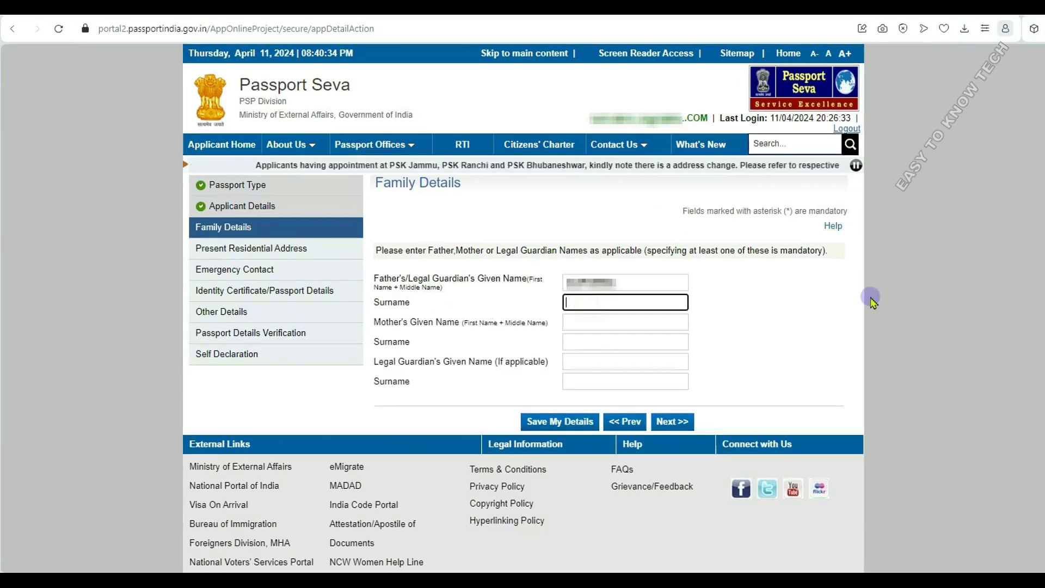
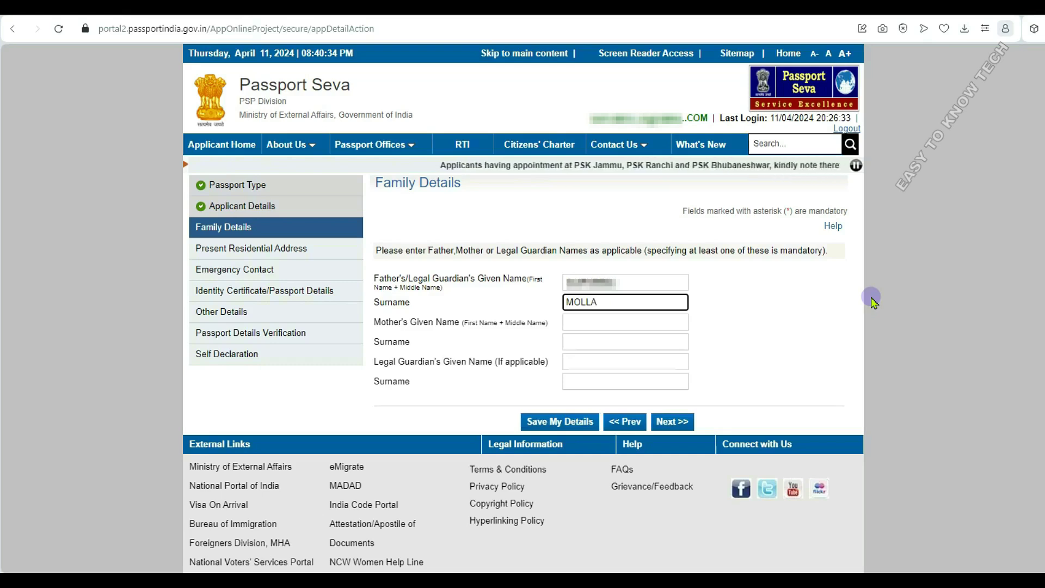
key(Tab)
text(C...)
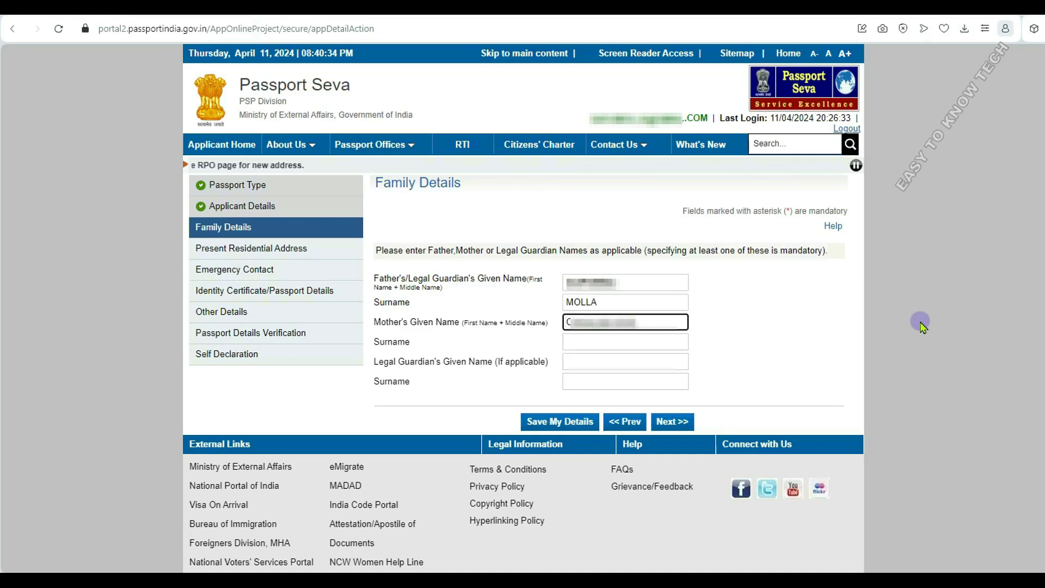
click(574, 338)
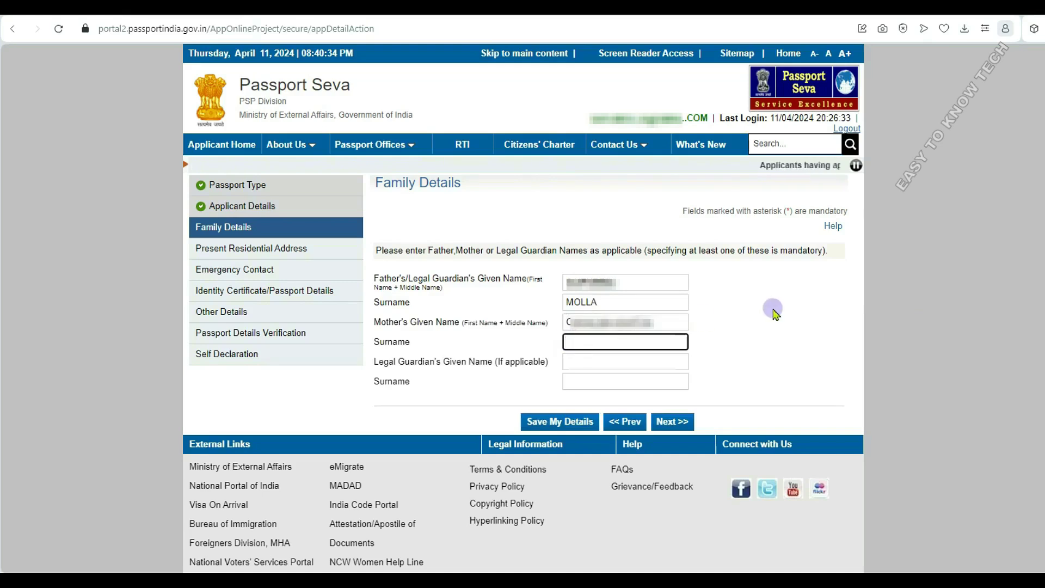
text(MOLLA)
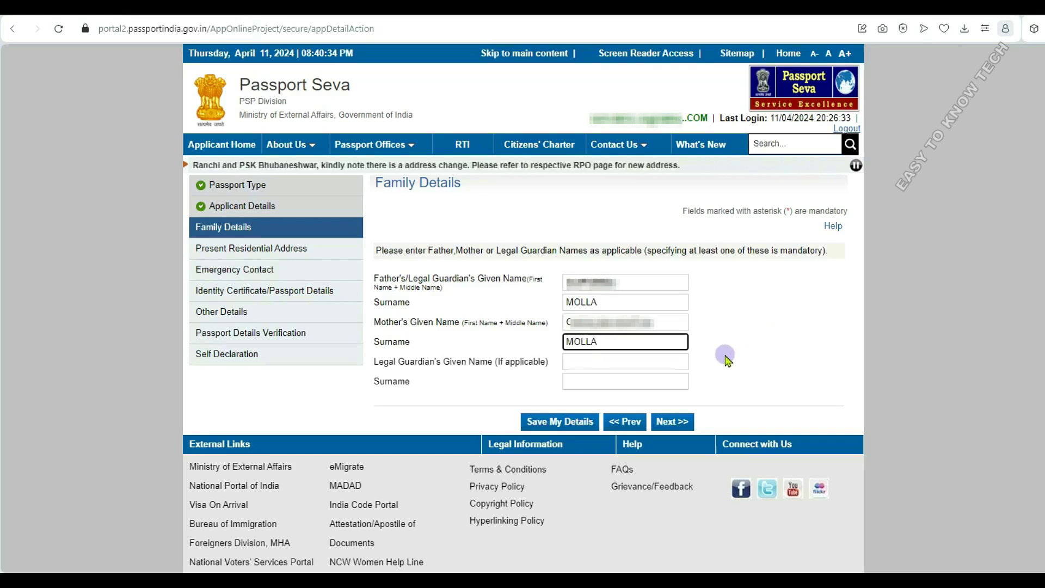
- Enter the legal guardian's given name and surname, save Family Details and continue
key(Tab)
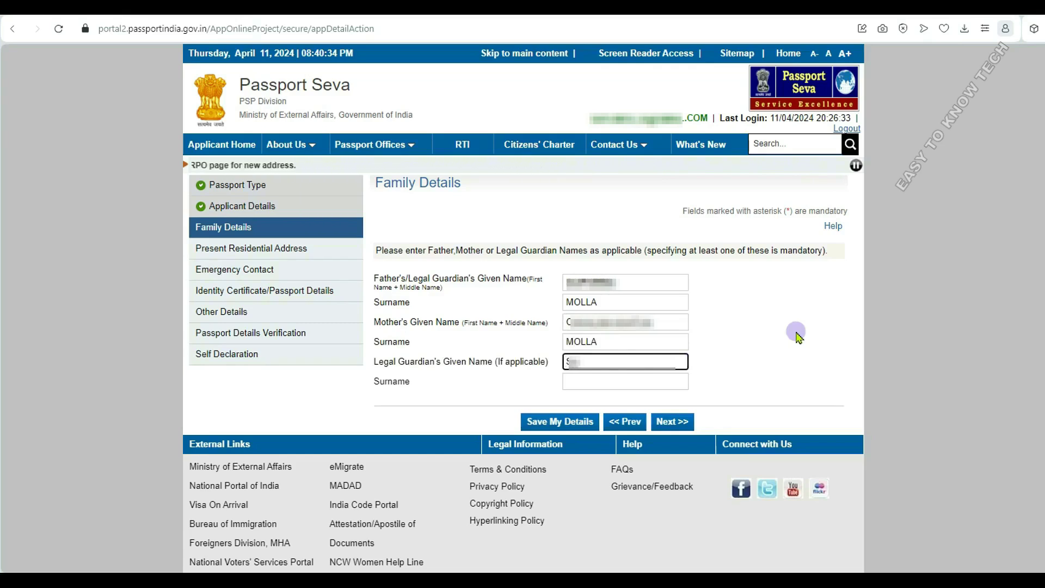
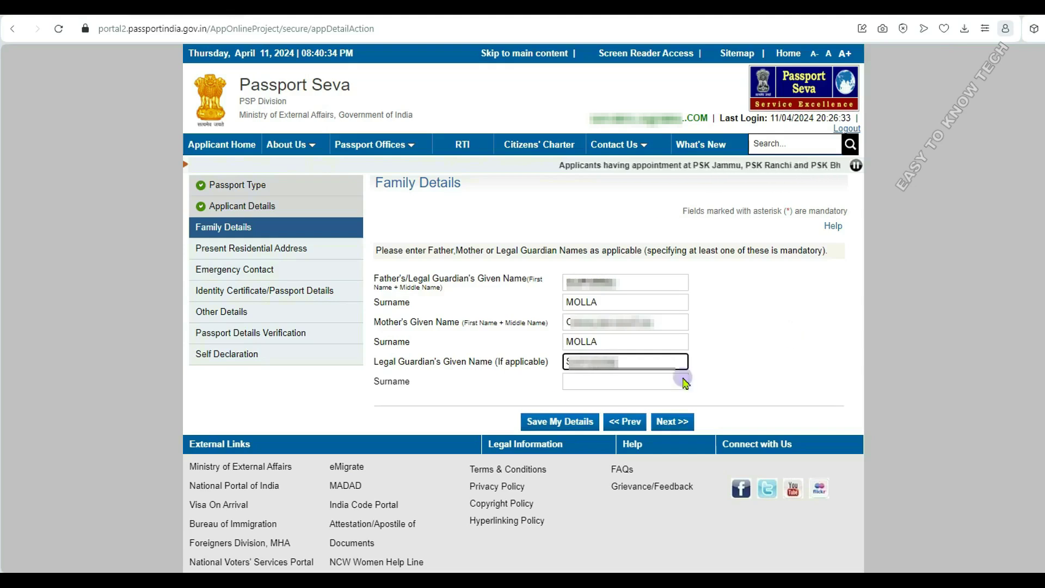
click(683, 381)
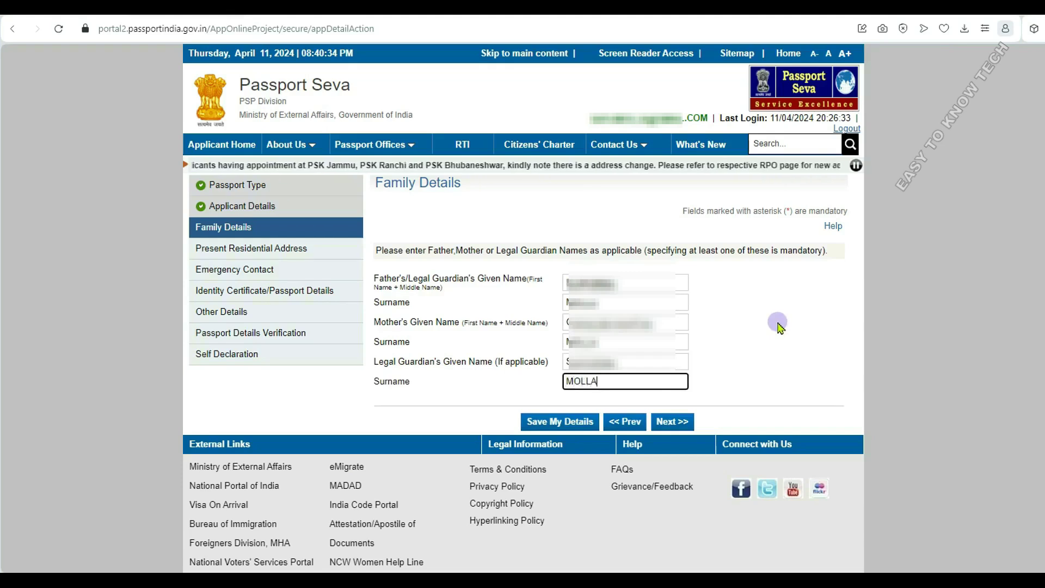
key(Return)
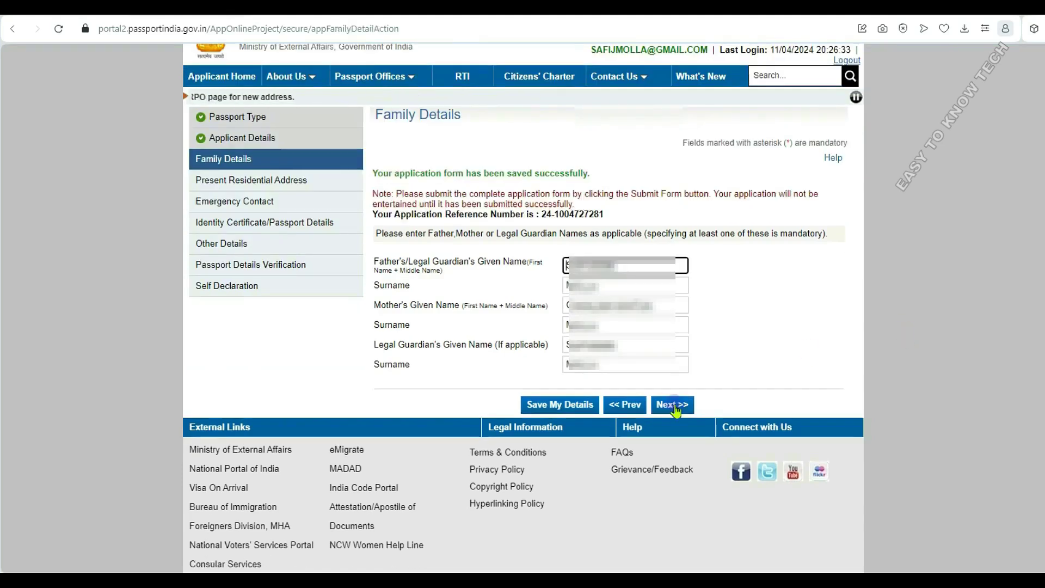
click(674, 405)
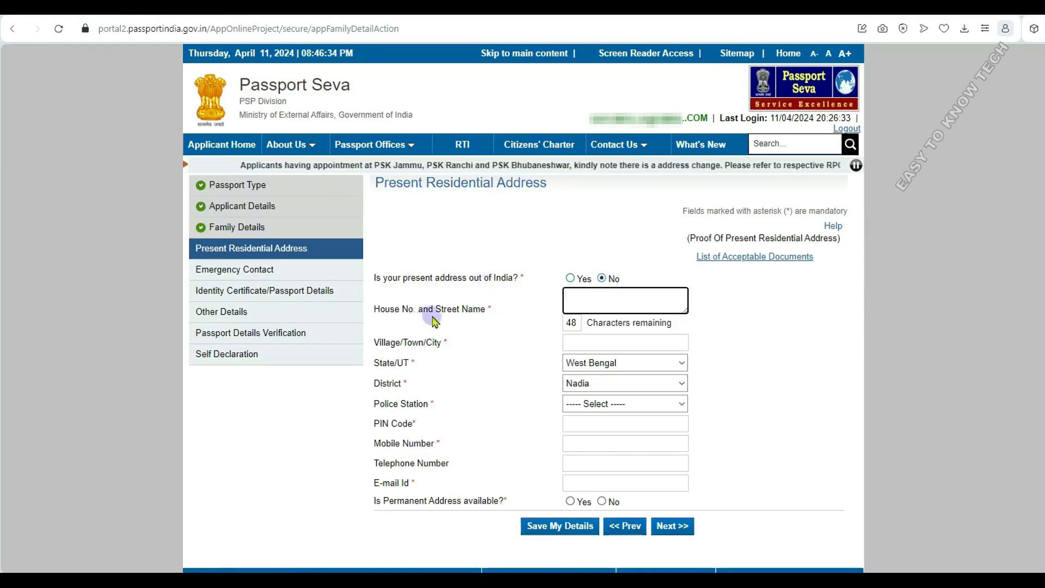
- Enter the house number and village/town, and choose NAKASHIPARA as the police station
text(nadia)
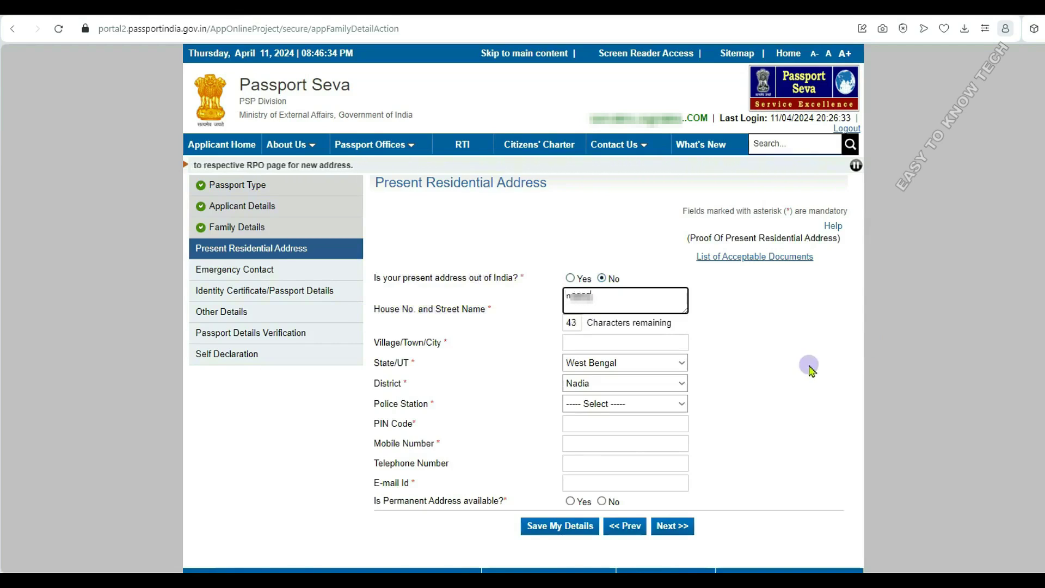
click(572, 341)
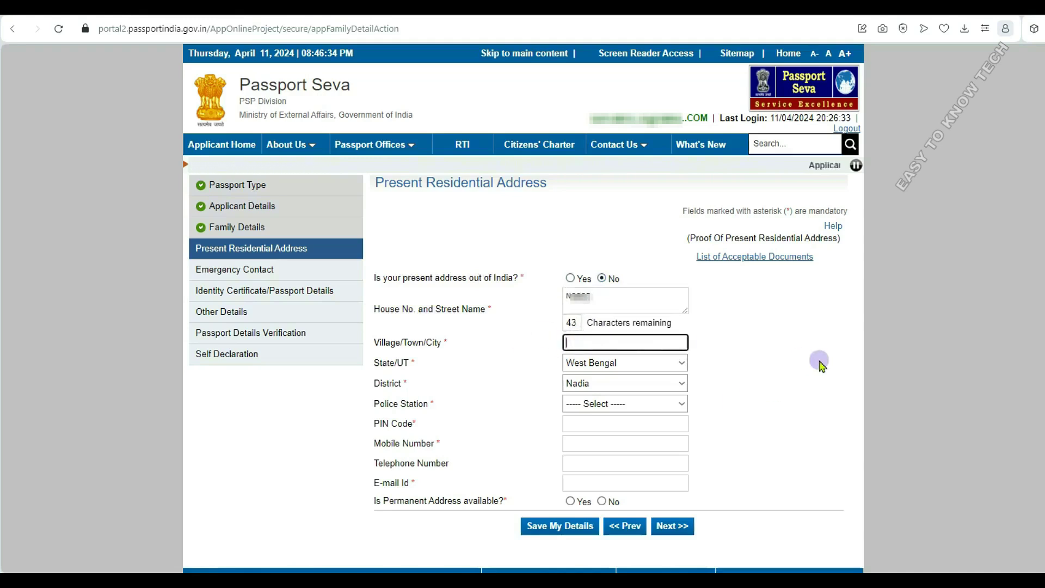
text(M)
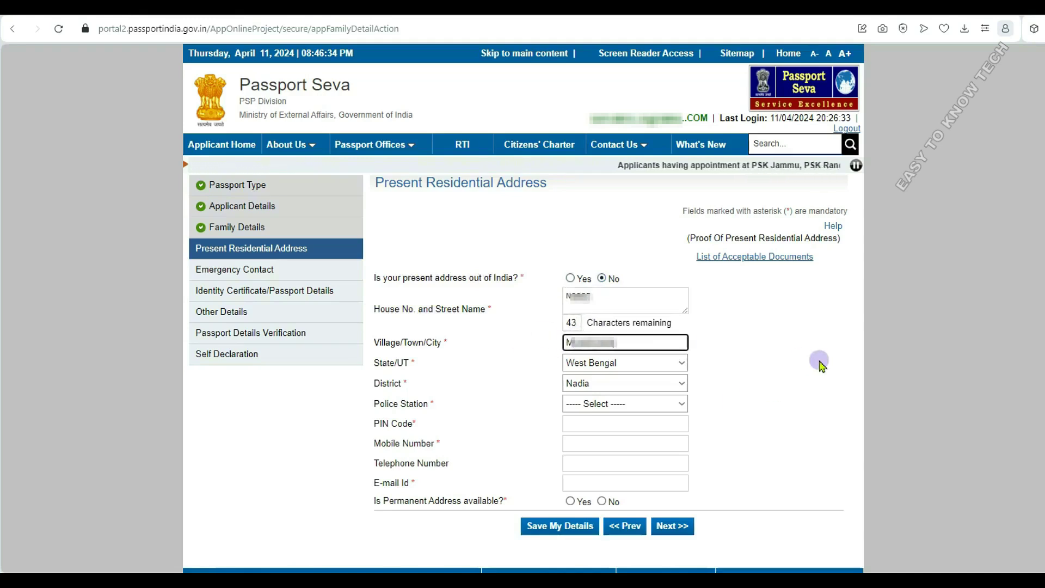
text(ajhdia Nadiaia)
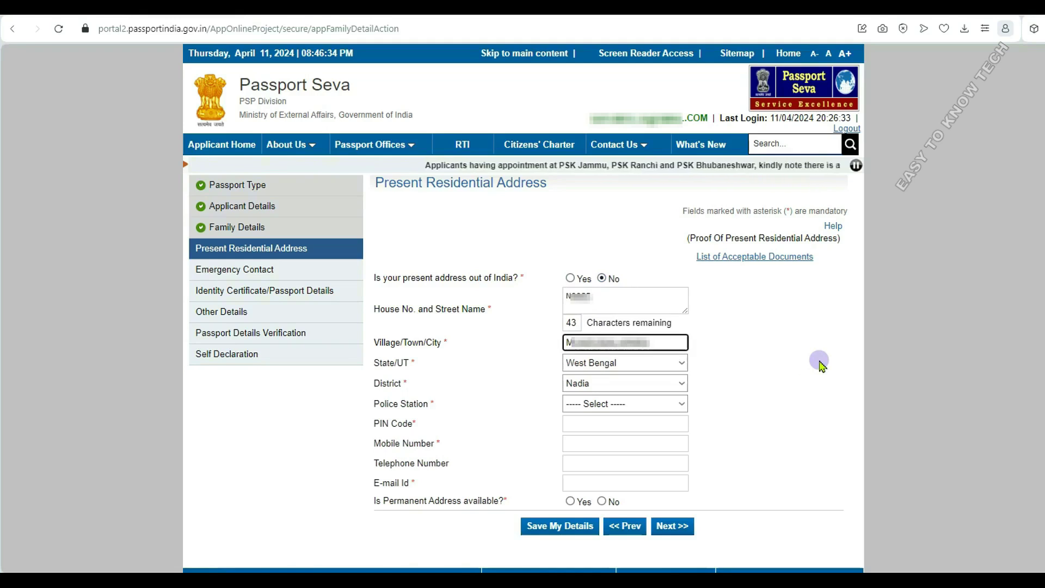
click(617, 403)
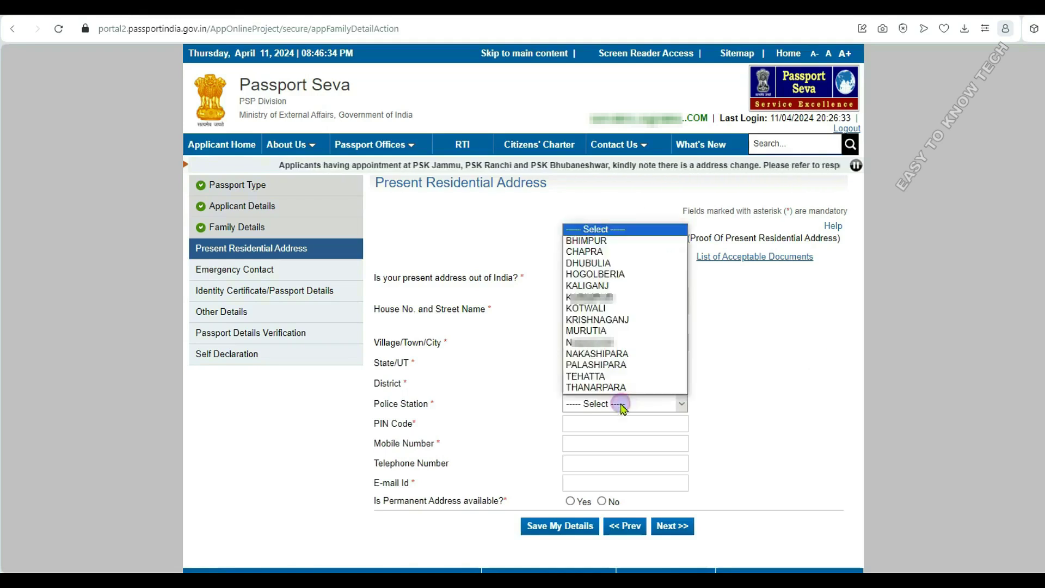
click(617, 353)
- Fill in the PIN code and mobile number, and start typing the e-mail address
click(617, 424)
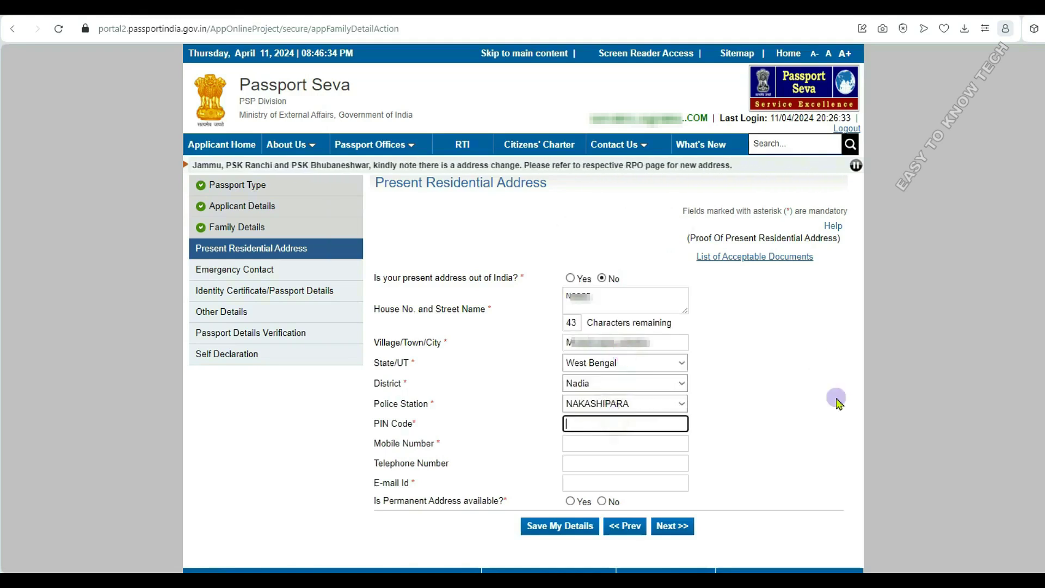
text(741126)
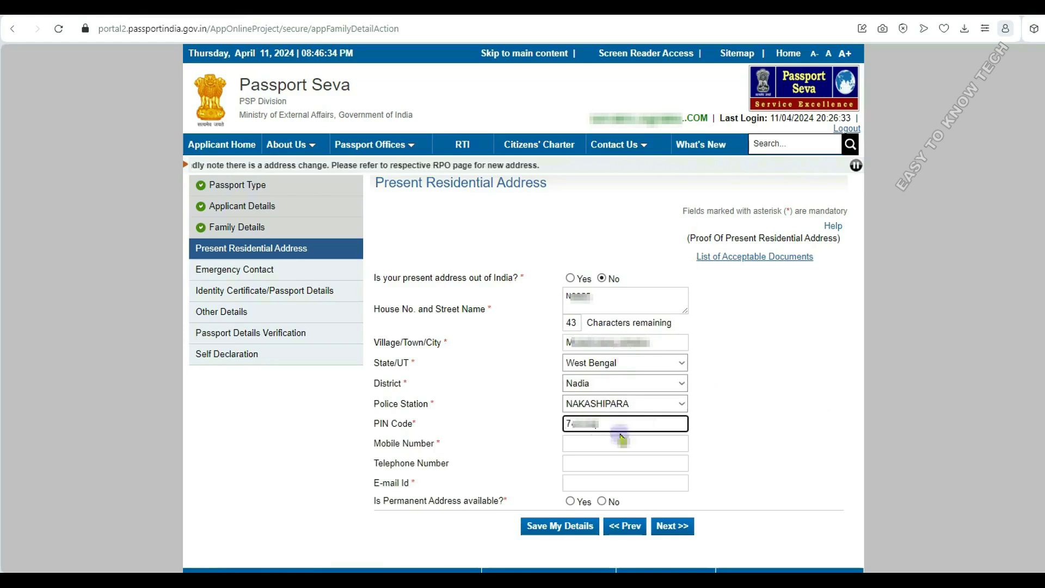
click(591, 444)
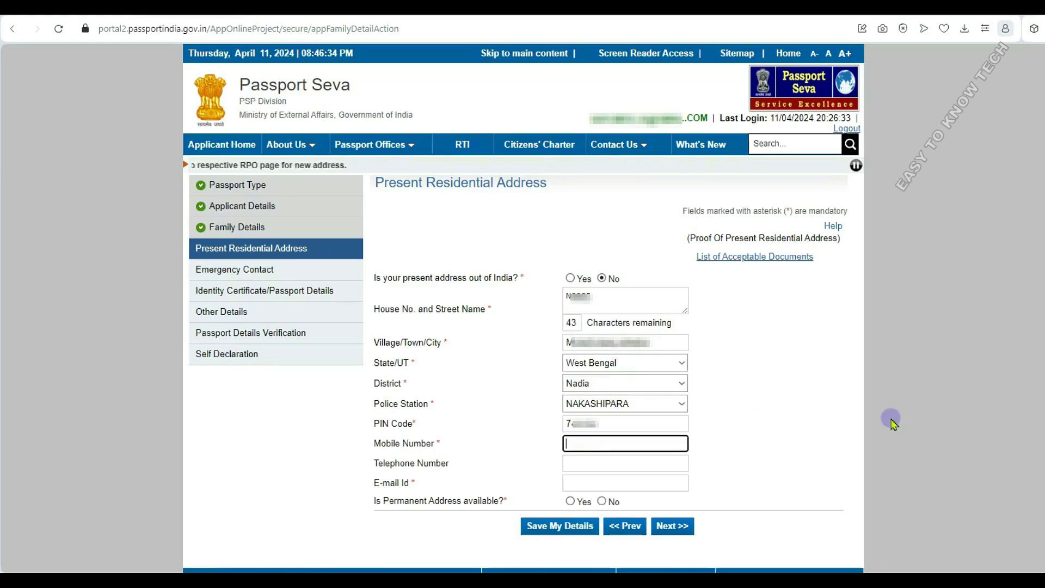
text(9)
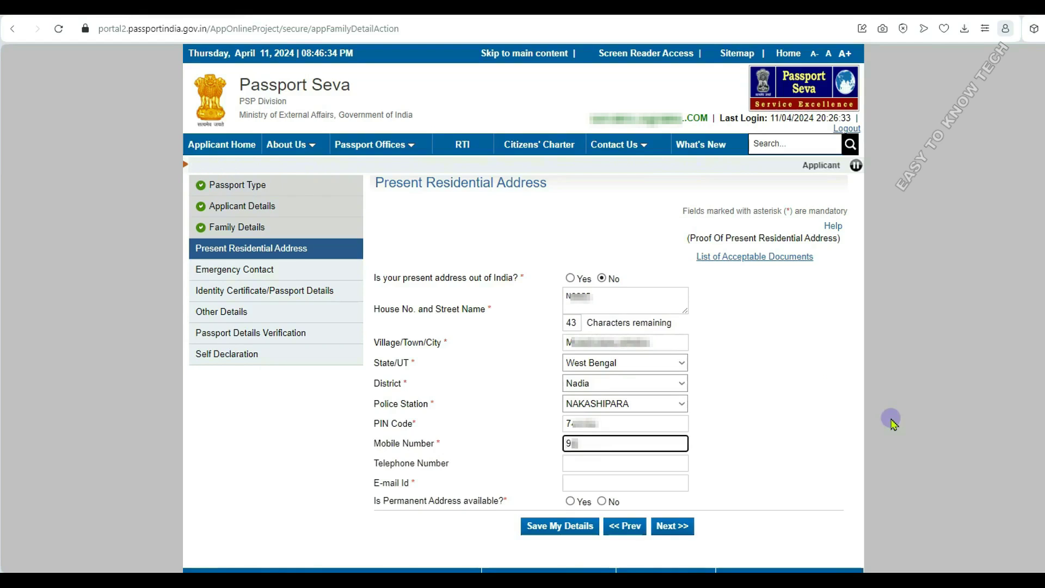
text(876543210)
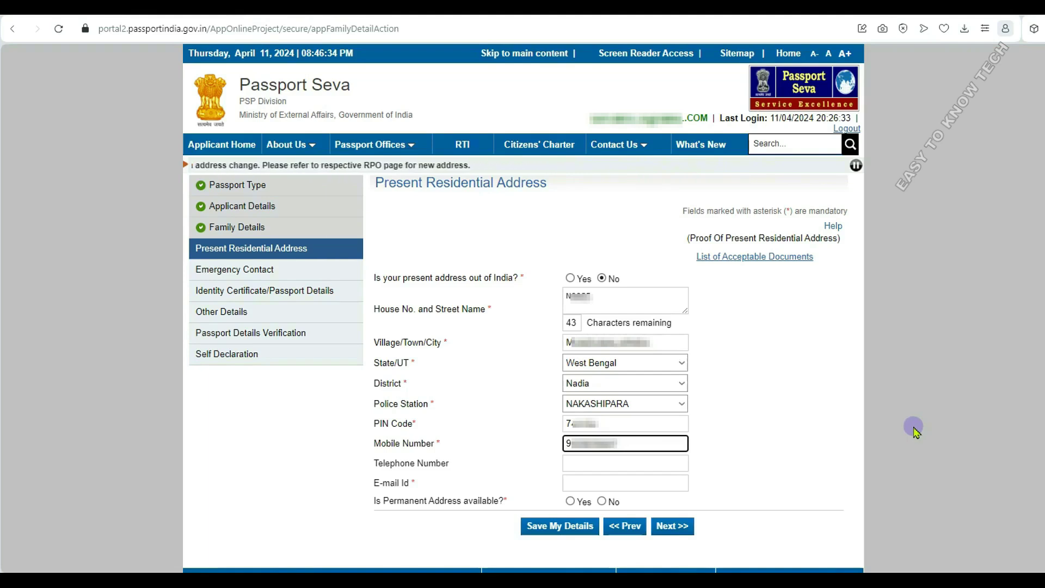
click(646, 485)
text(s)
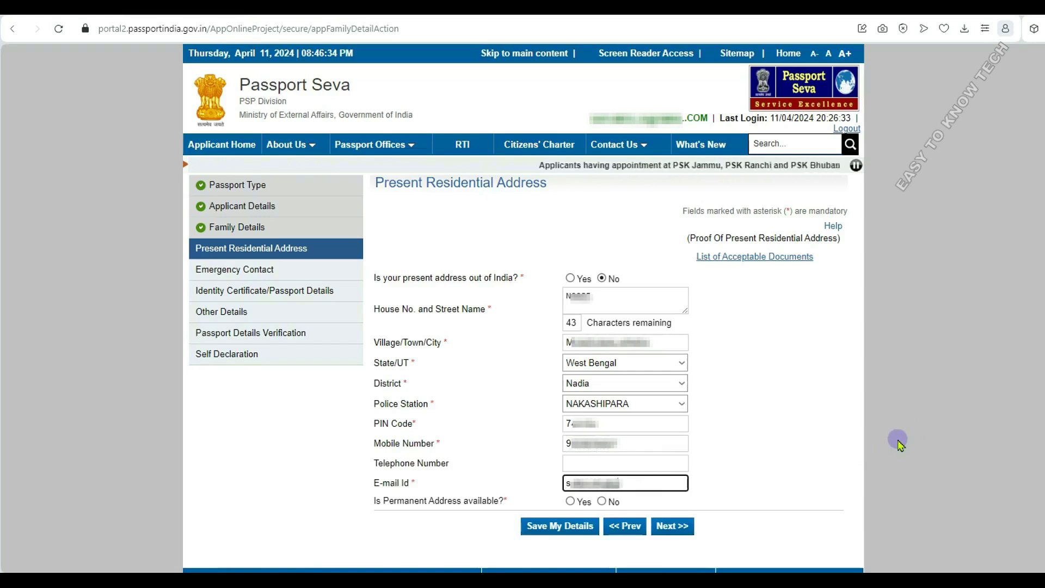
text(******************)
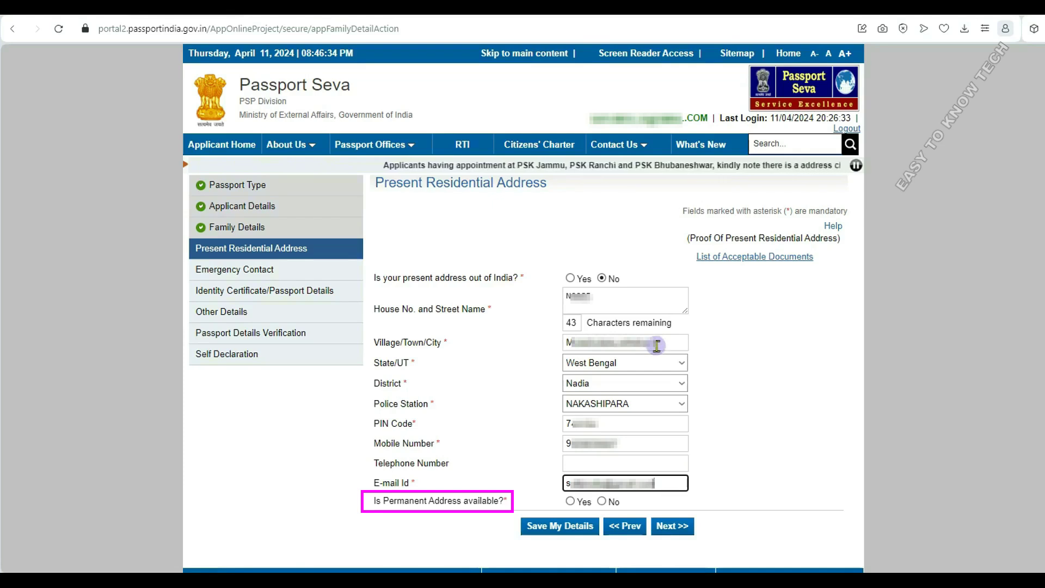
- Finish the e-mail address and answer Yes to permanent address available and same as present
click(656, 346)
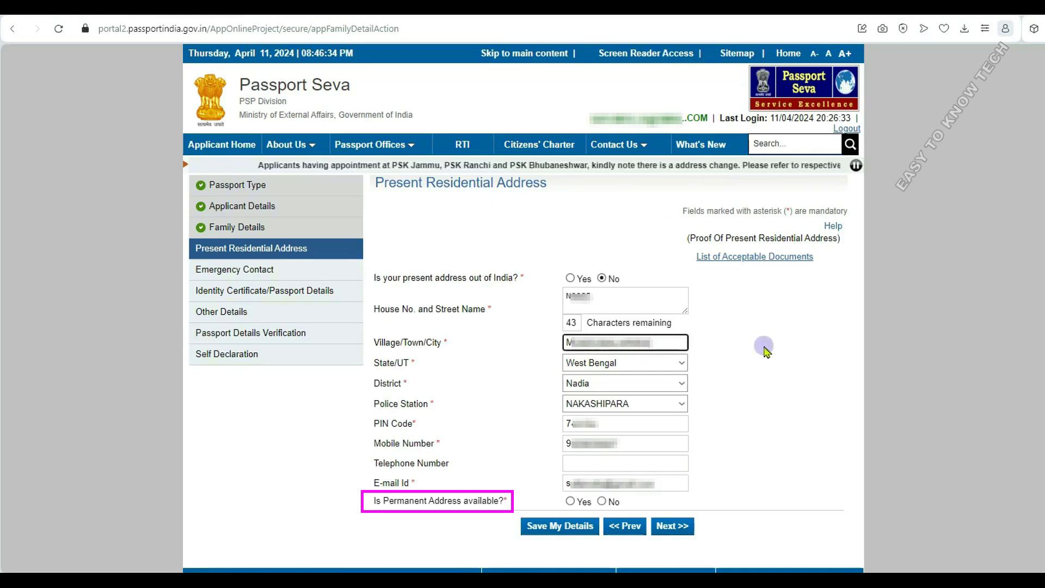
click(763, 348)
click(570, 501)
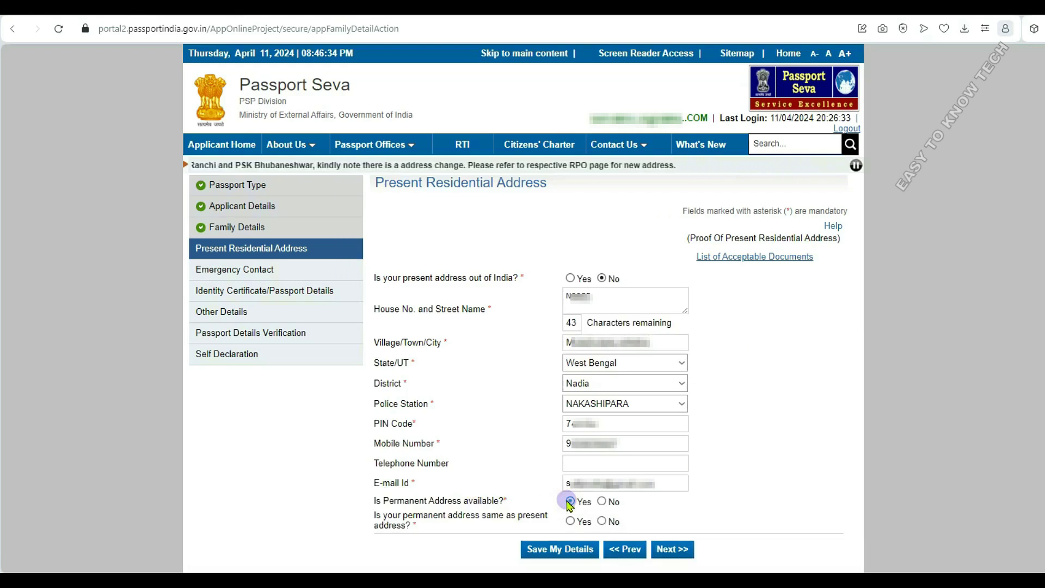
click(571, 521)
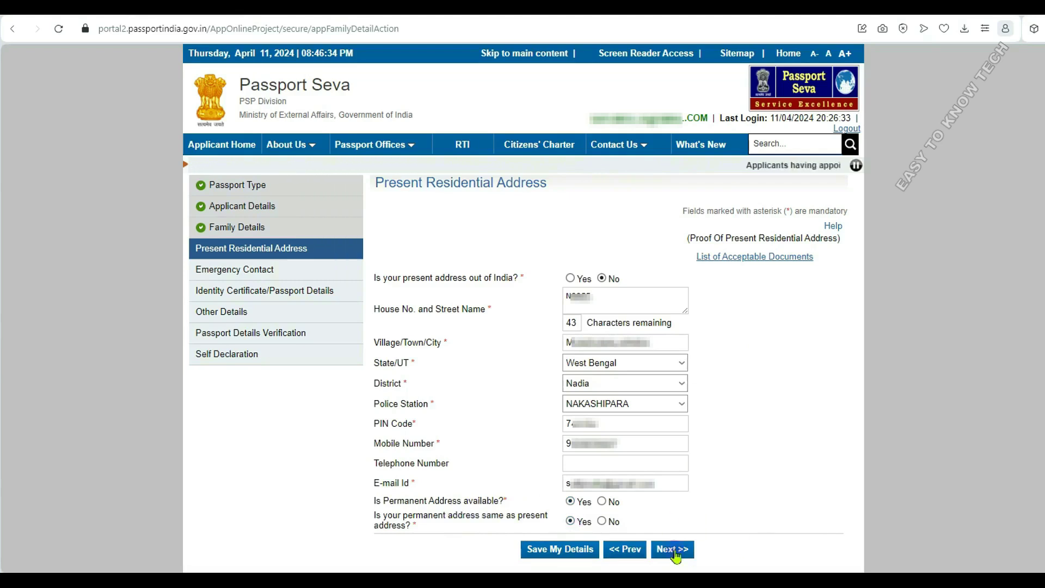
- Continue past the present address, accepting the SMS updates notice and regional passport office warning
click(674, 550)
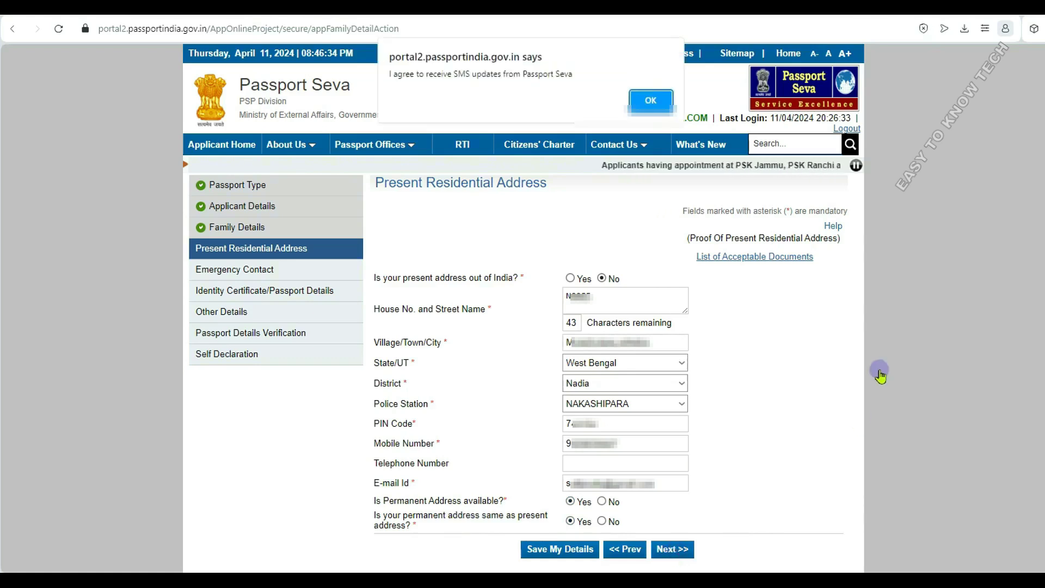
key(Return)
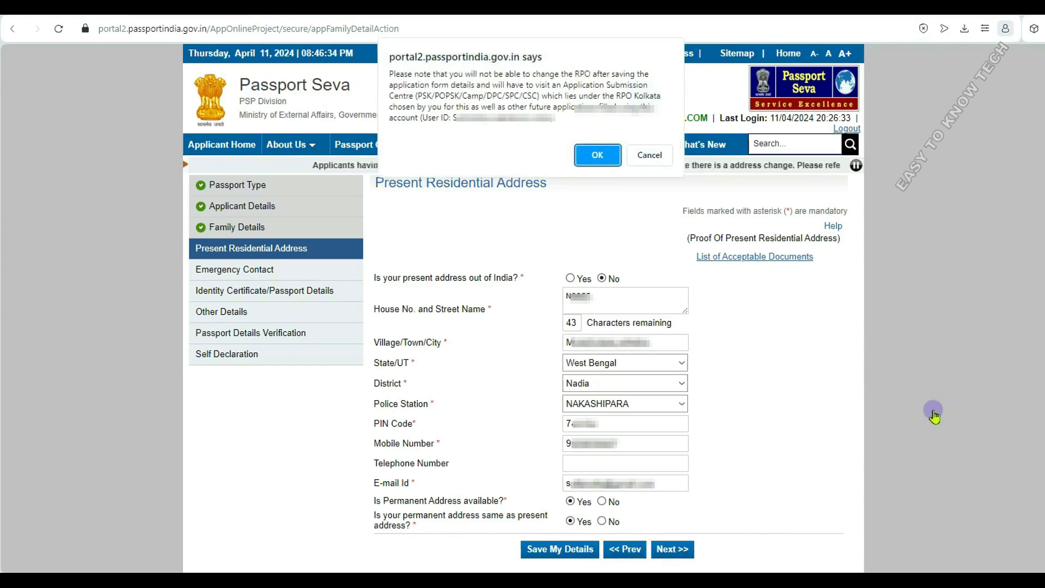
click(599, 157)
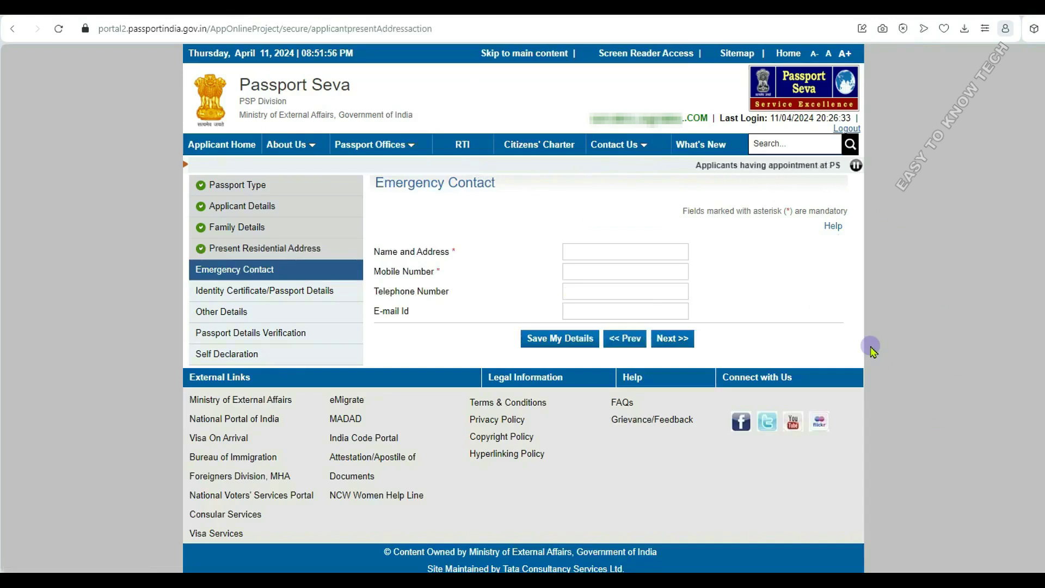
- Enter the emergency contact's name, address and mobile number, then continue through Identity Certificate details
click(629, 254)
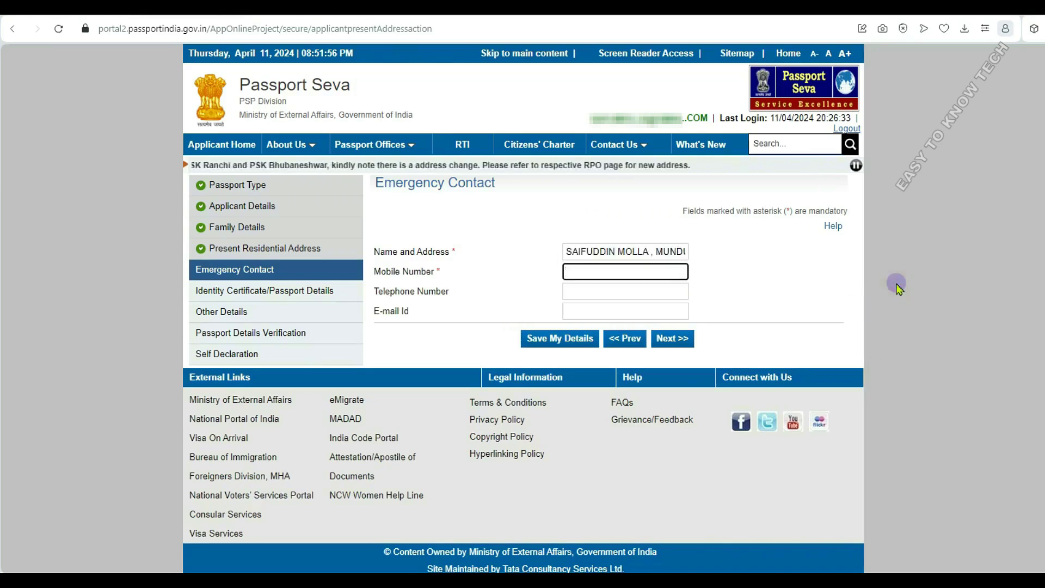
click(566, 251)
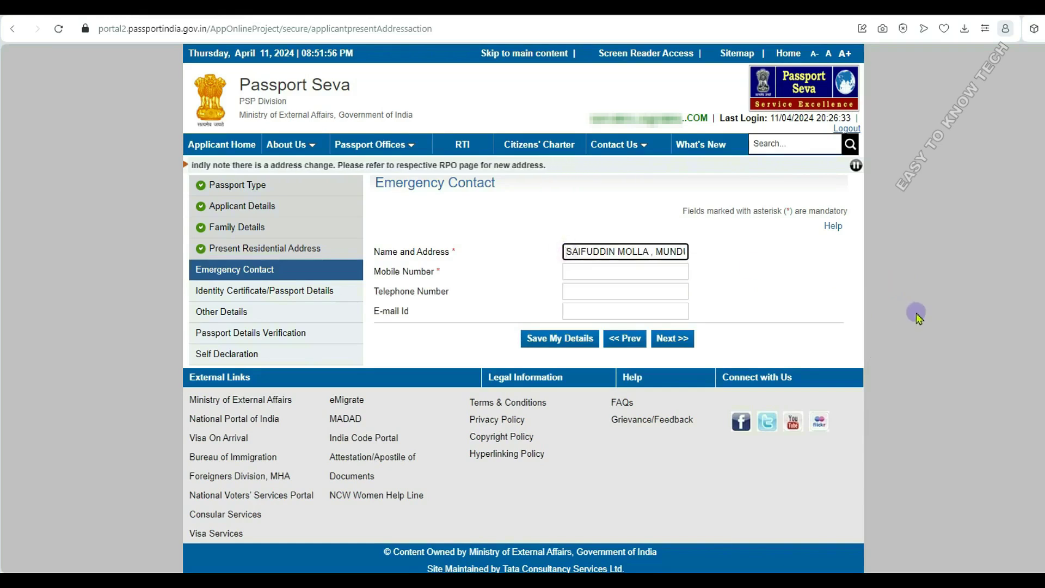
key(Right)
key(Right)
key(Right)
key(Right)
key(Right)
key(Right)
key(Right)
key(Right)
key(Right)
key(Right)
key(Right)
key(Right)
key(Right)
key(Right)
key(Right)
key(Right)
key(Right)
key(Right)
key(Right)
key(Right)
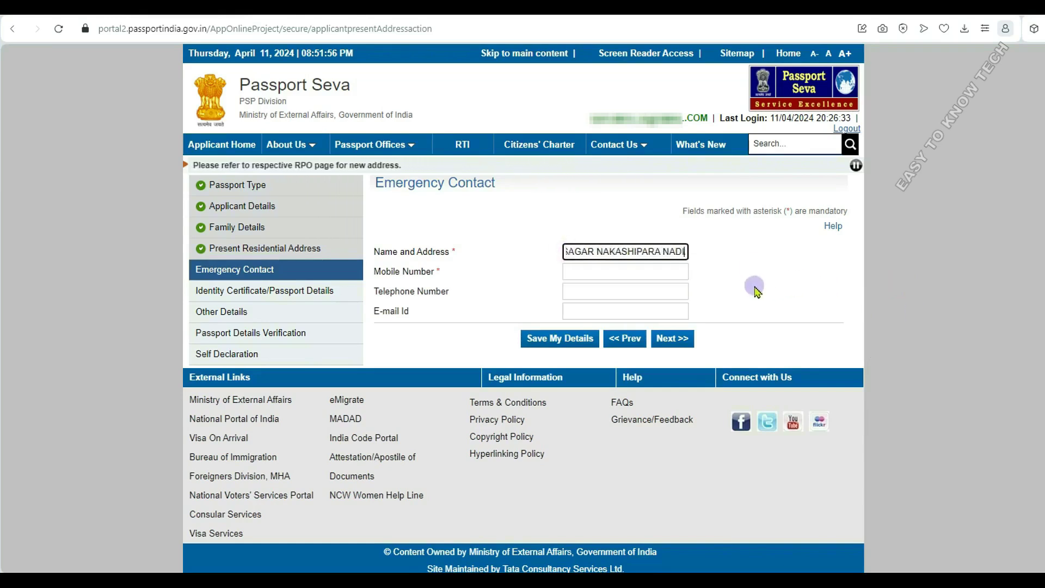
click(608, 269)
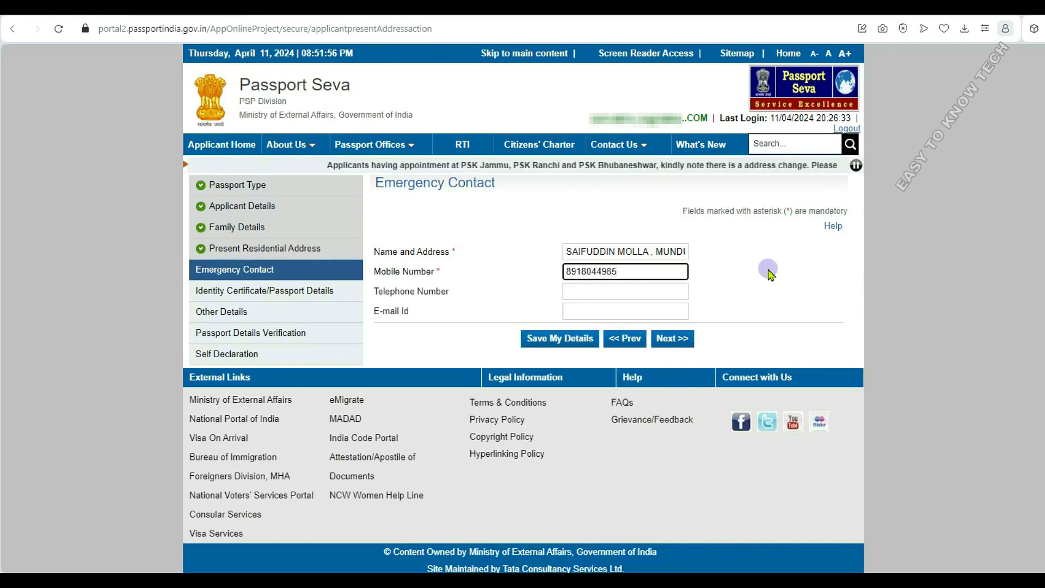
click(677, 344)
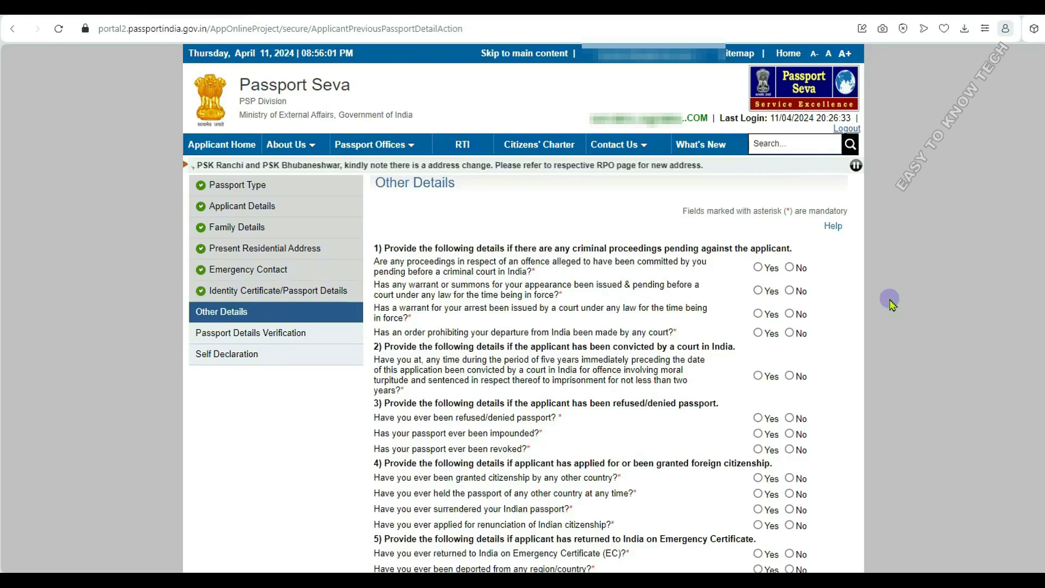
- Answer No to the criminal-proceedings questions and passport refused, impounded or revoked
scroll(959, 246, down, 2)
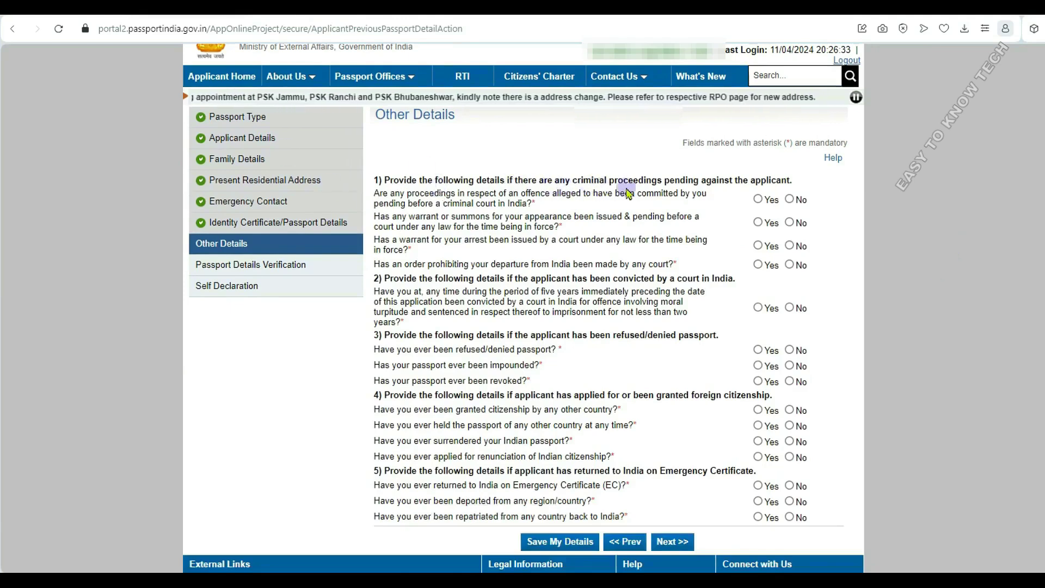
click(789, 199)
click(789, 223)
click(790, 245)
click(789, 264)
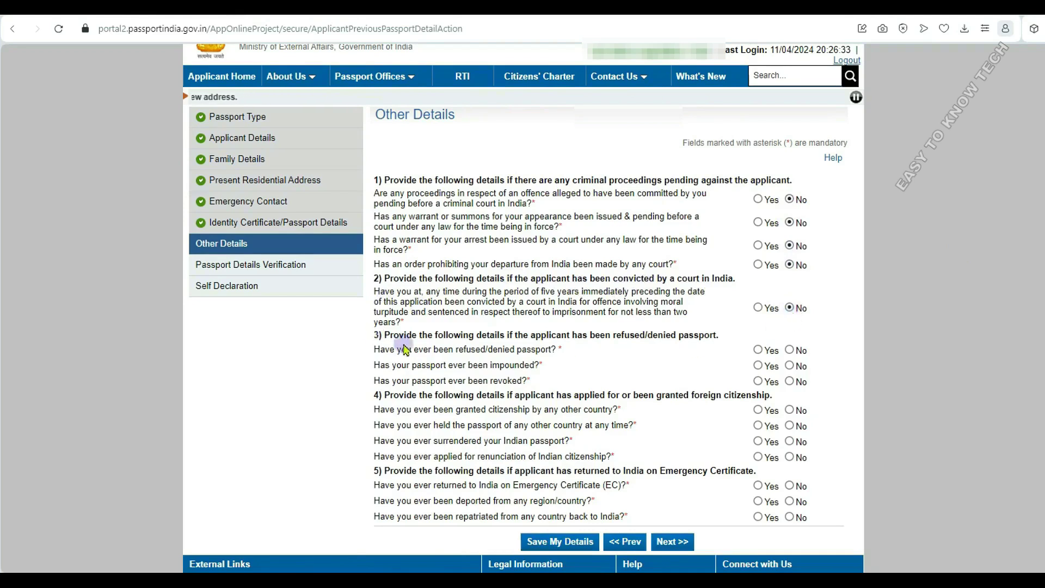
click(790, 350)
click(789, 366)
click(789, 382)
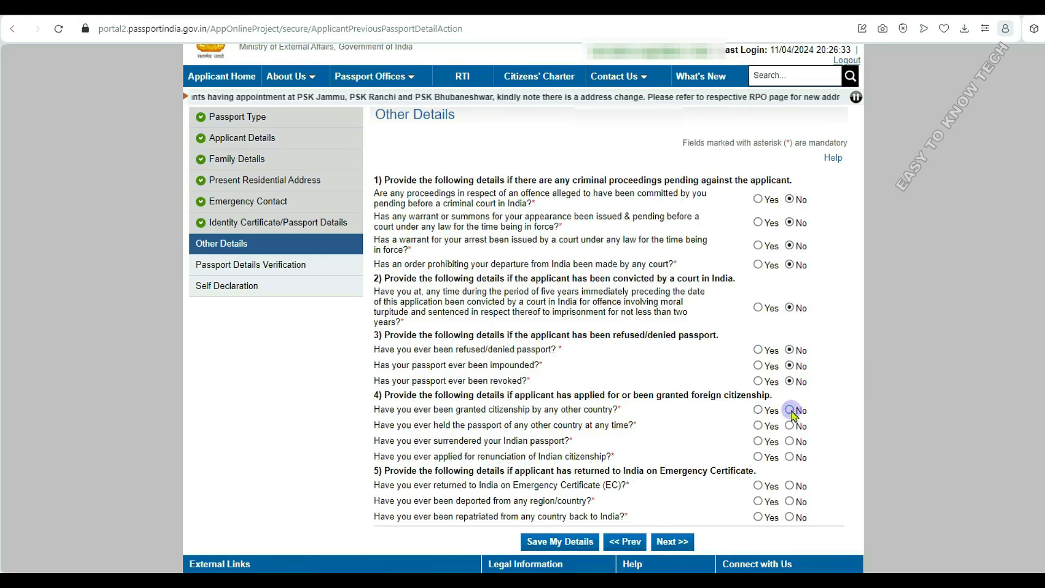
- Answer No to the foreign-citizenship, Emergency Certificate, deportation and repatriation questions, then save Other Details
click(790, 410)
click(789, 426)
click(789, 442)
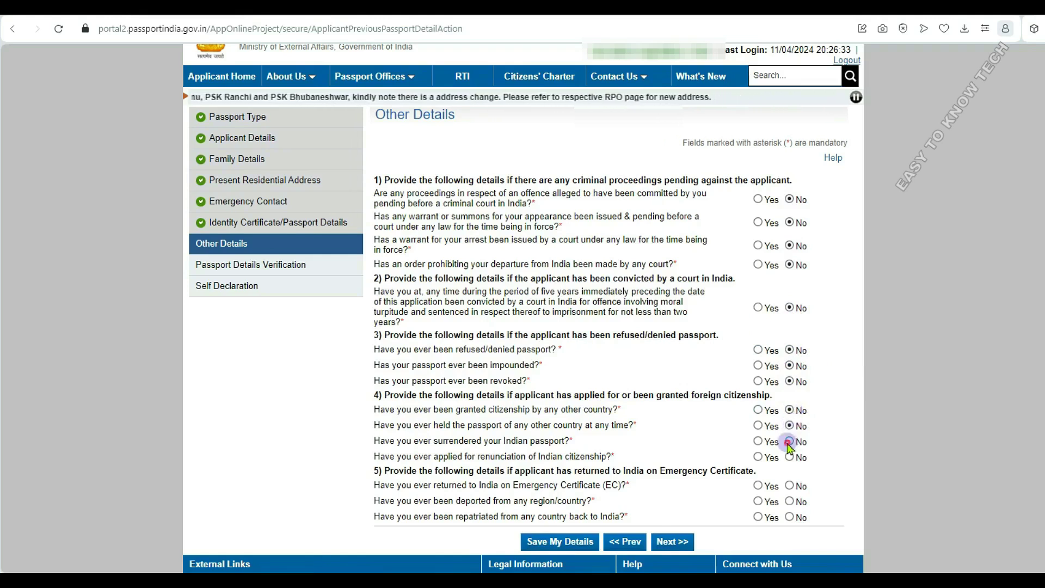
click(790, 457)
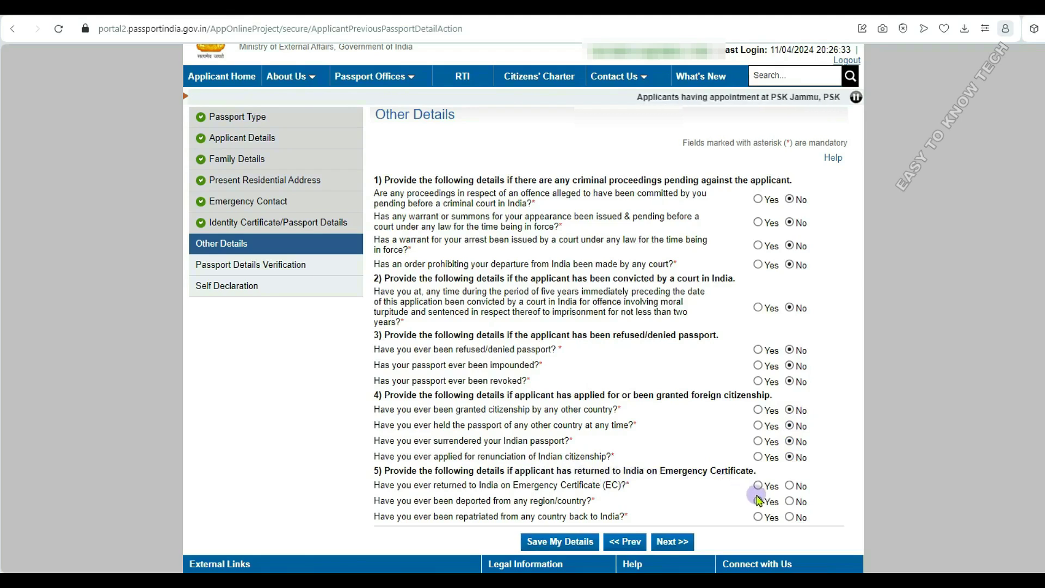
click(789, 485)
click(789, 501)
click(789, 517)
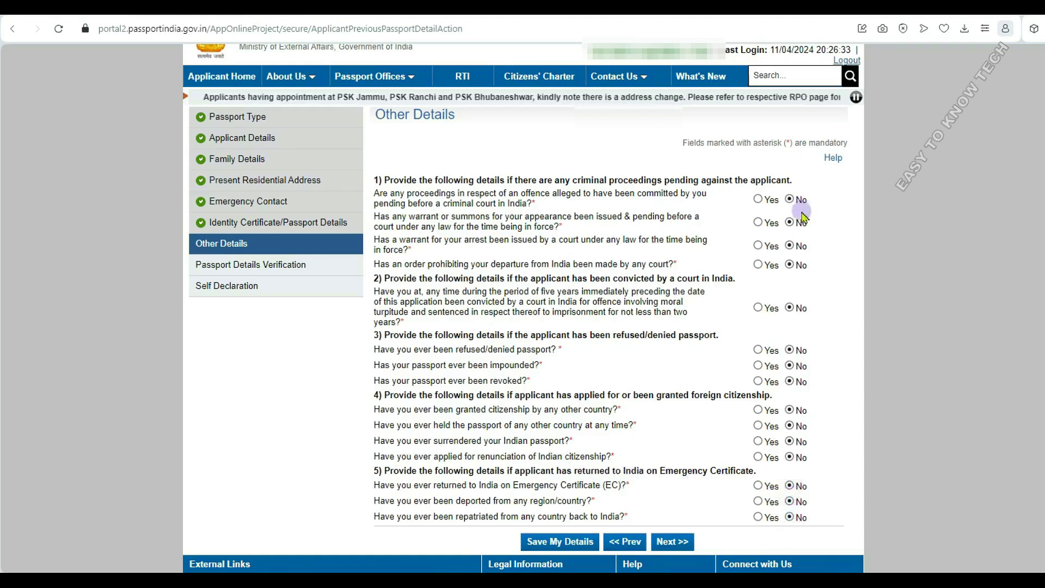
click(674, 542)
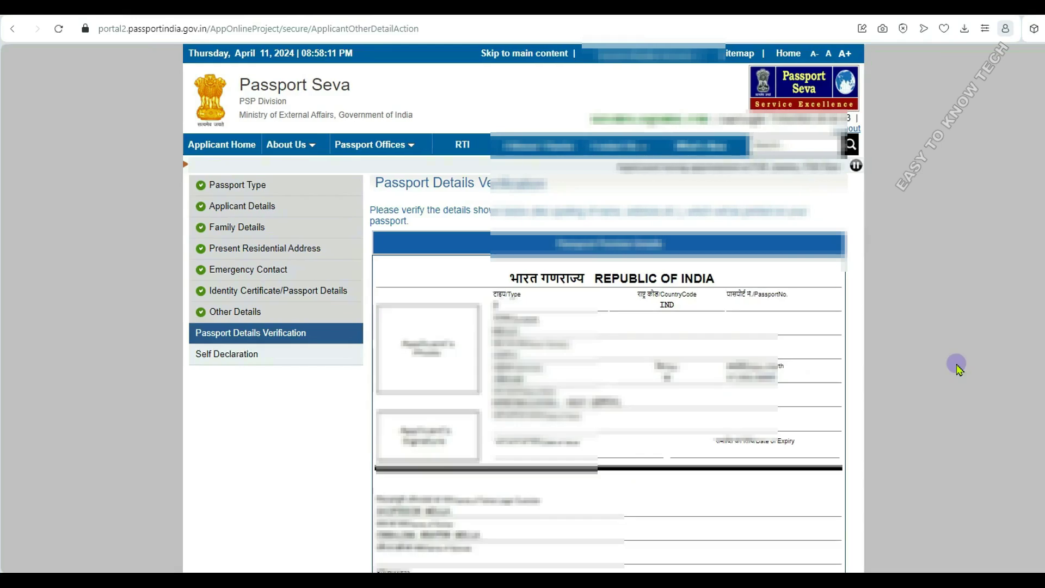
- Scroll through the passport preview details to check spelling, name and address
scroll(958, 368, down, 3)
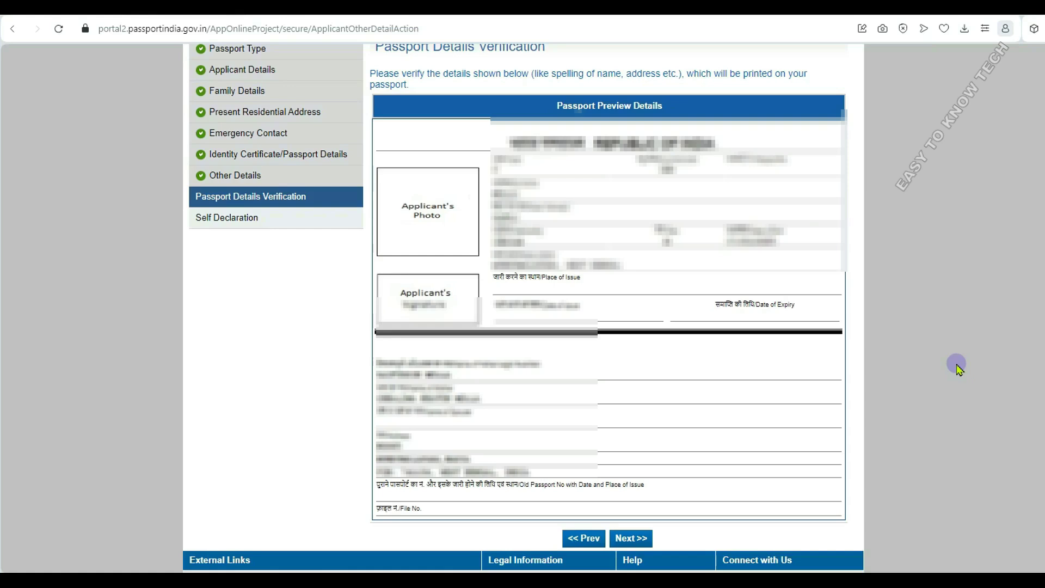
scroll(917, 229, down, 2)
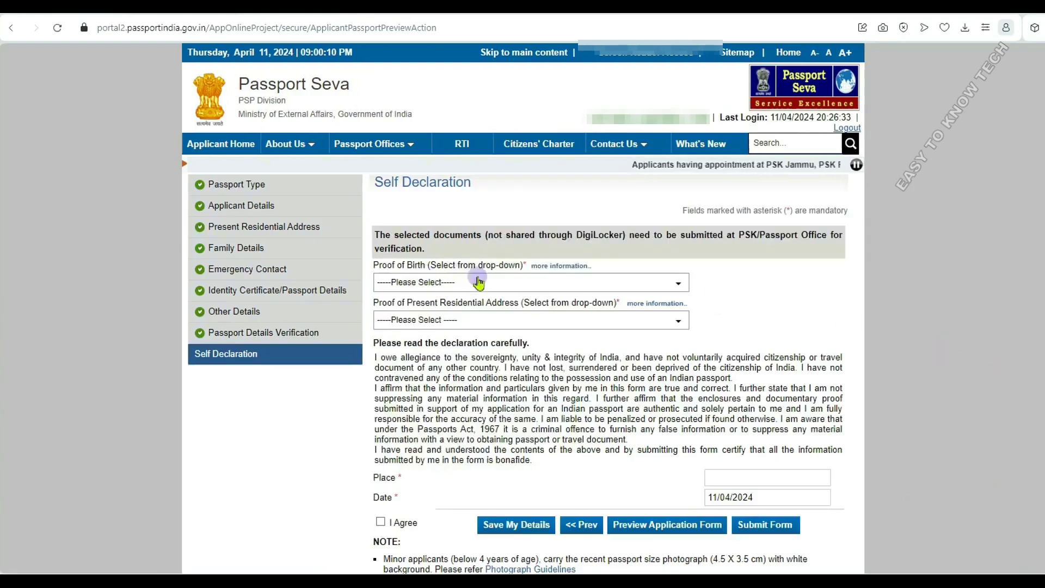
- Choose 'Birth certificate issued by the Registrar of Births and Deaths' from the Proof of Birth list
click(499, 283)
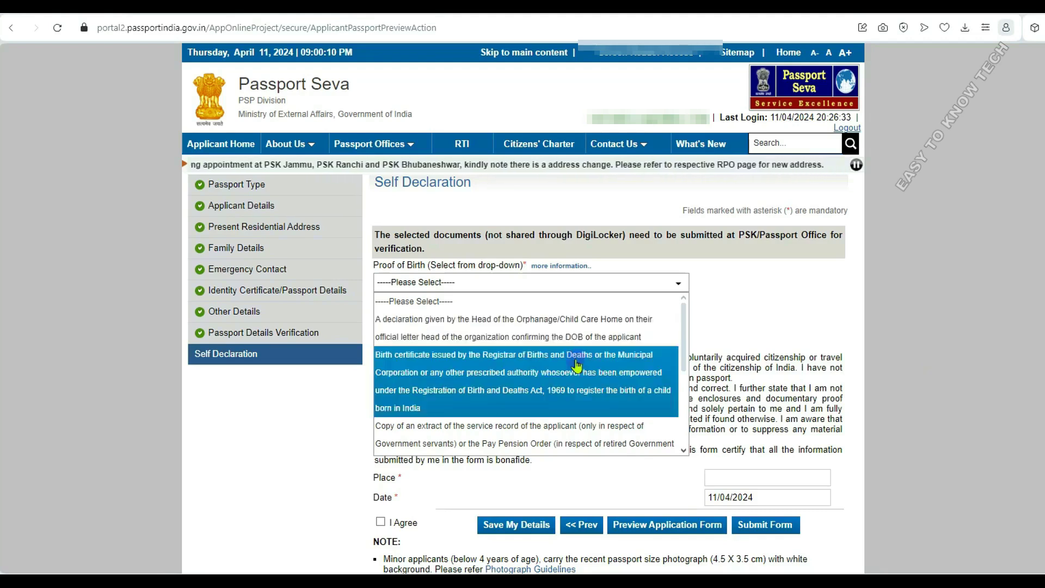
scroll(551, 436, down, 2)
scroll(552, 435, down, 1)
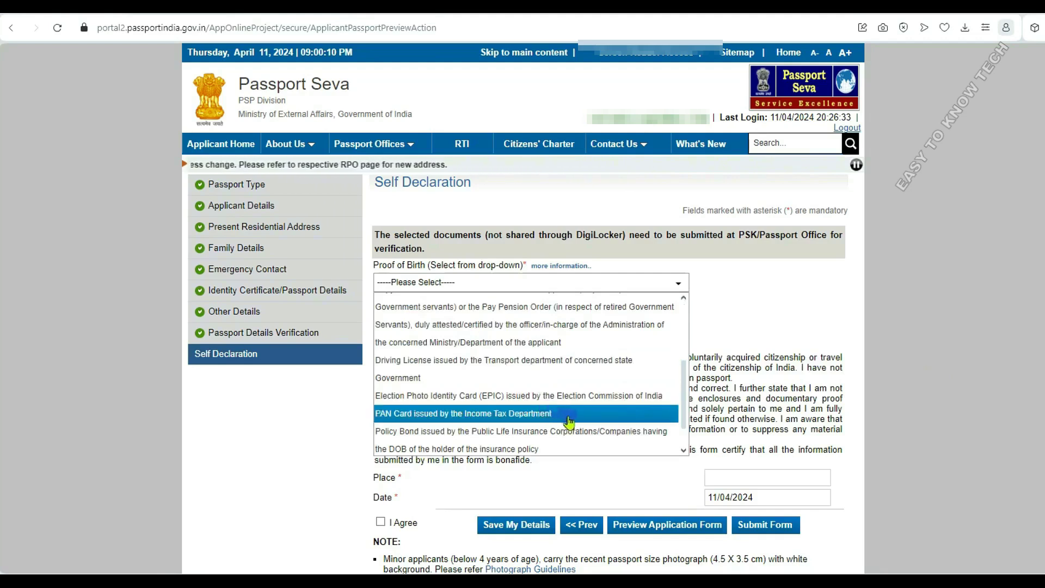
scroll(568, 422, down, 1)
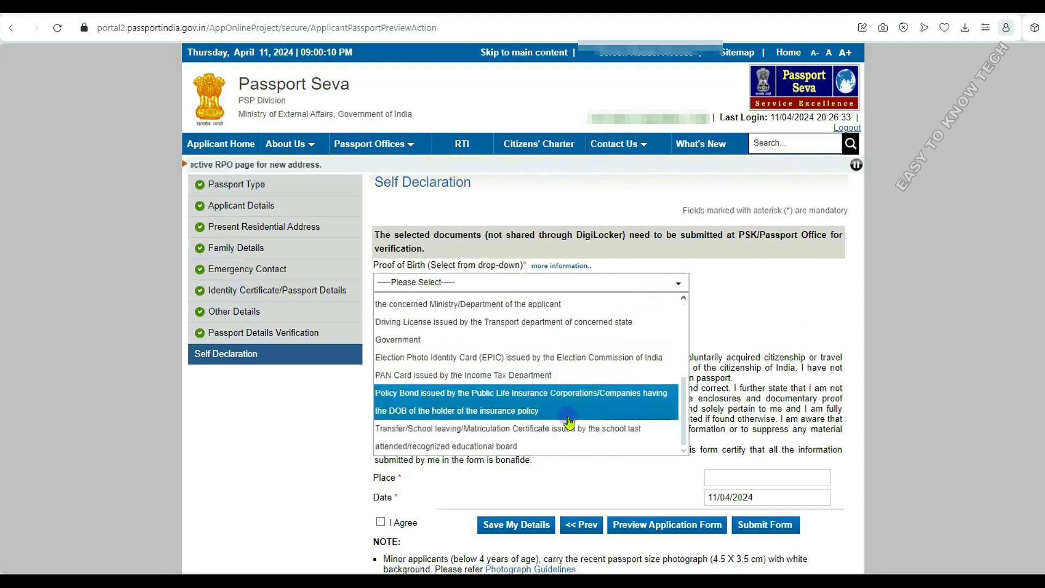
scroll(568, 421, down, 1)
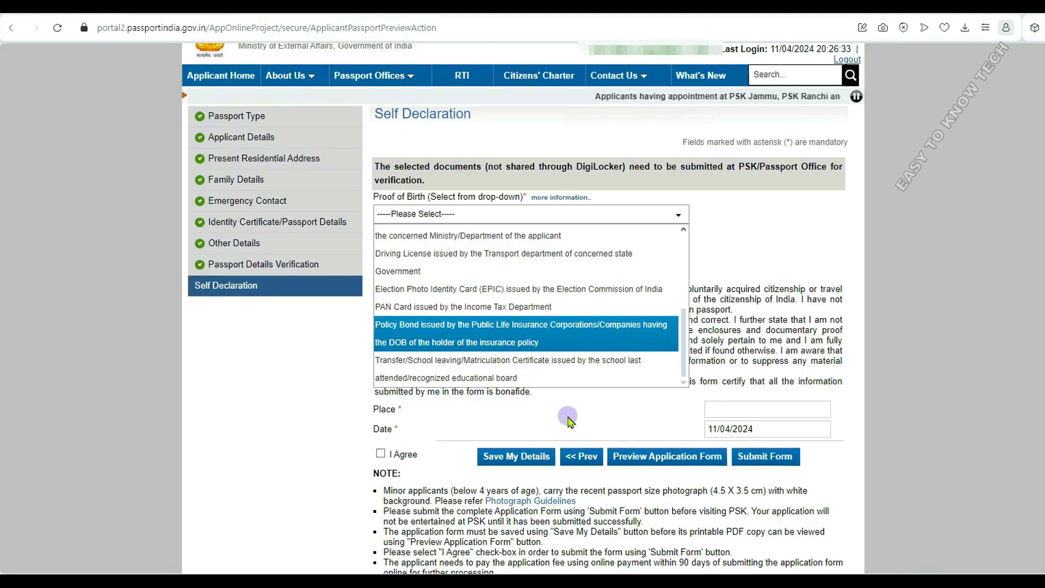
scroll(545, 334, up, 5)
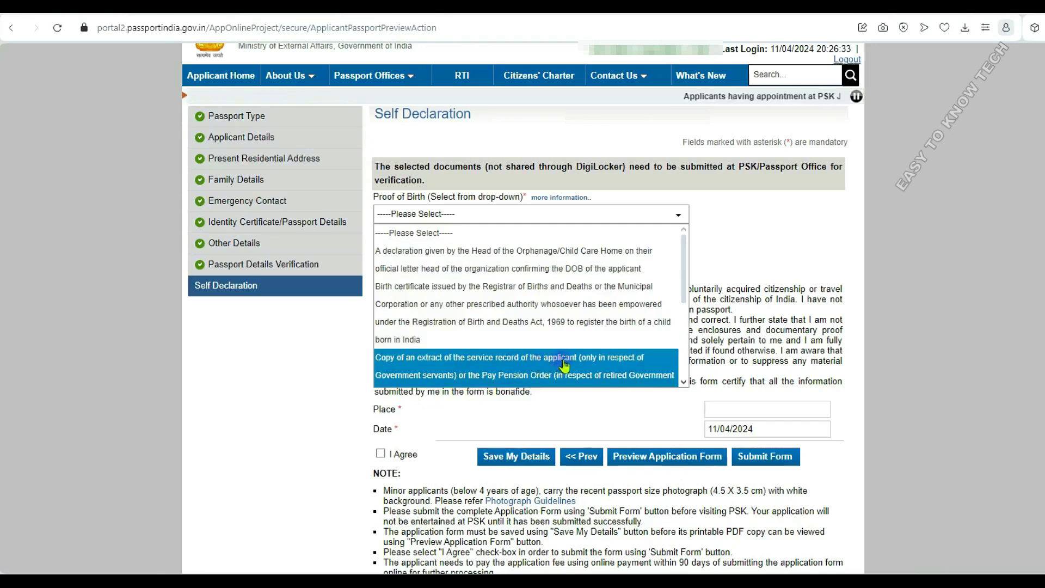
scroll(565, 366, down, 2)
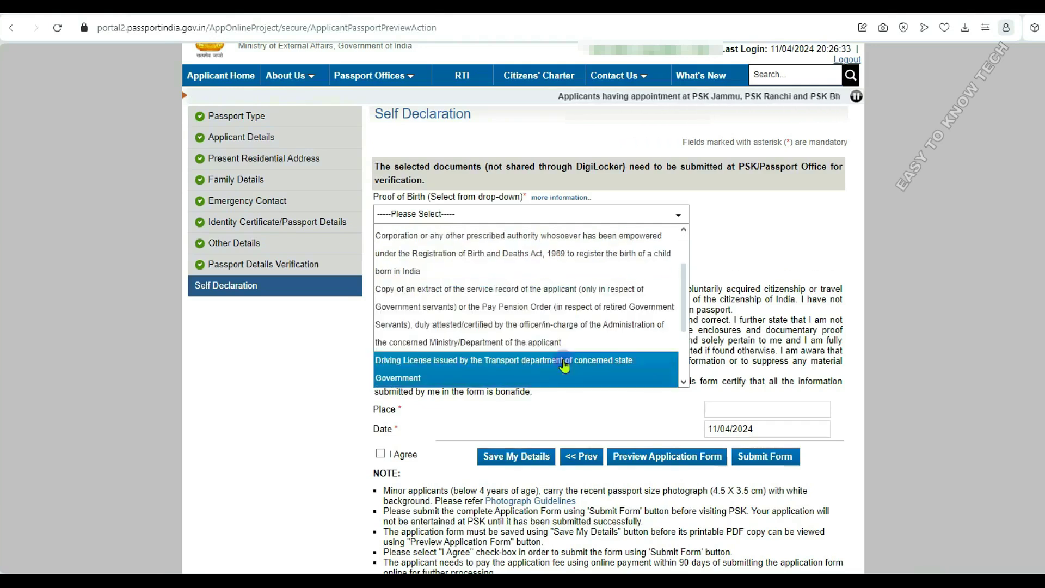
scroll(564, 364, down, 2)
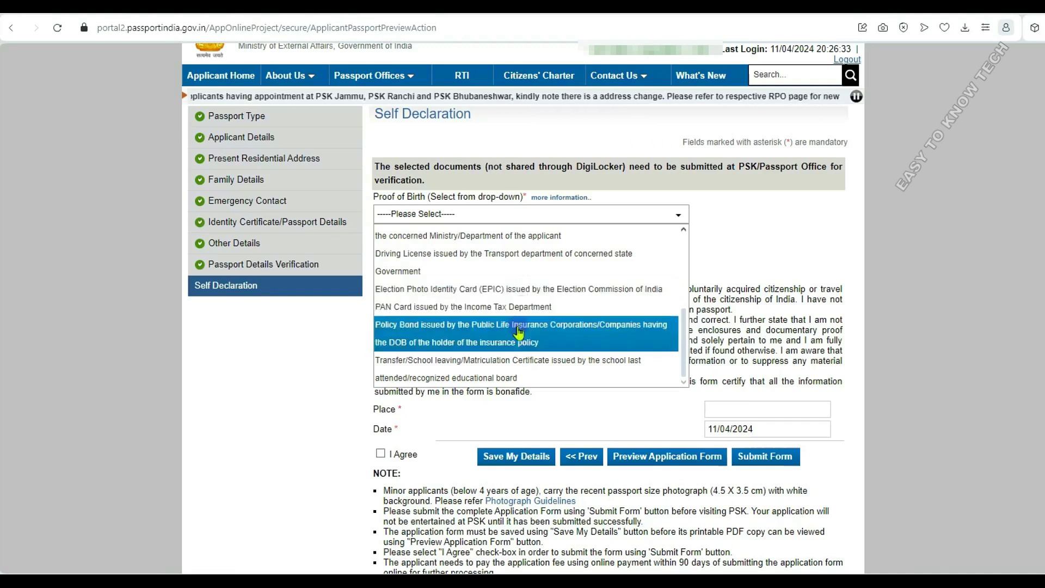
scroll(519, 330, down, 1)
scroll(518, 331, down, 2)
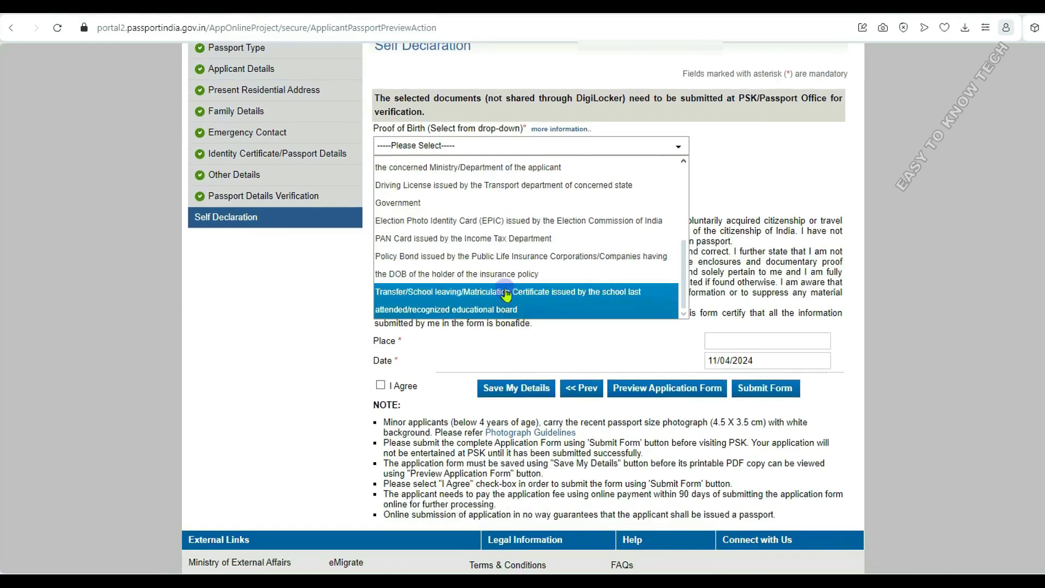
scroll(506, 294, up, 3)
scroll(506, 294, up, 1)
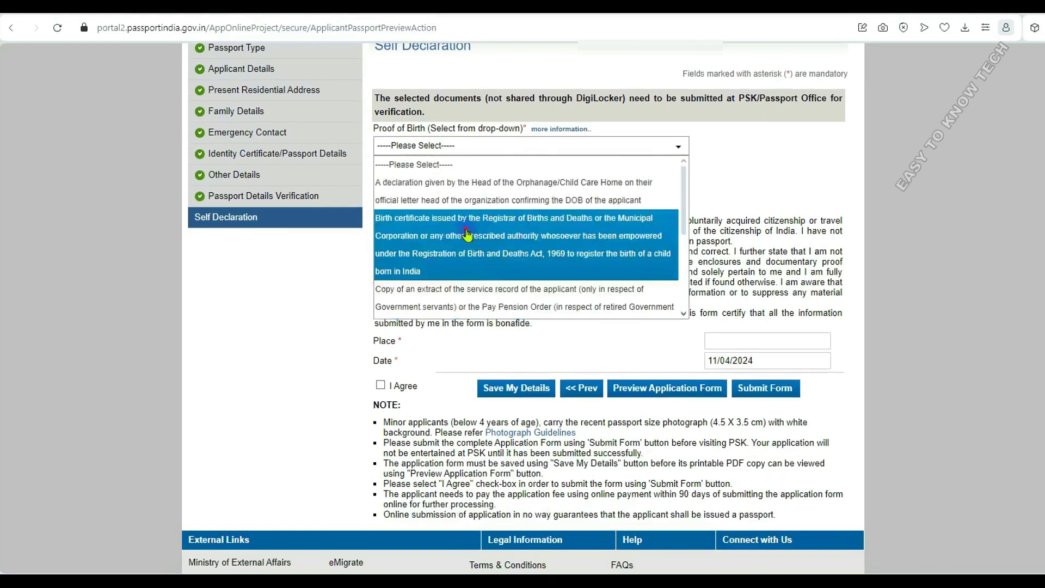
click(466, 234)
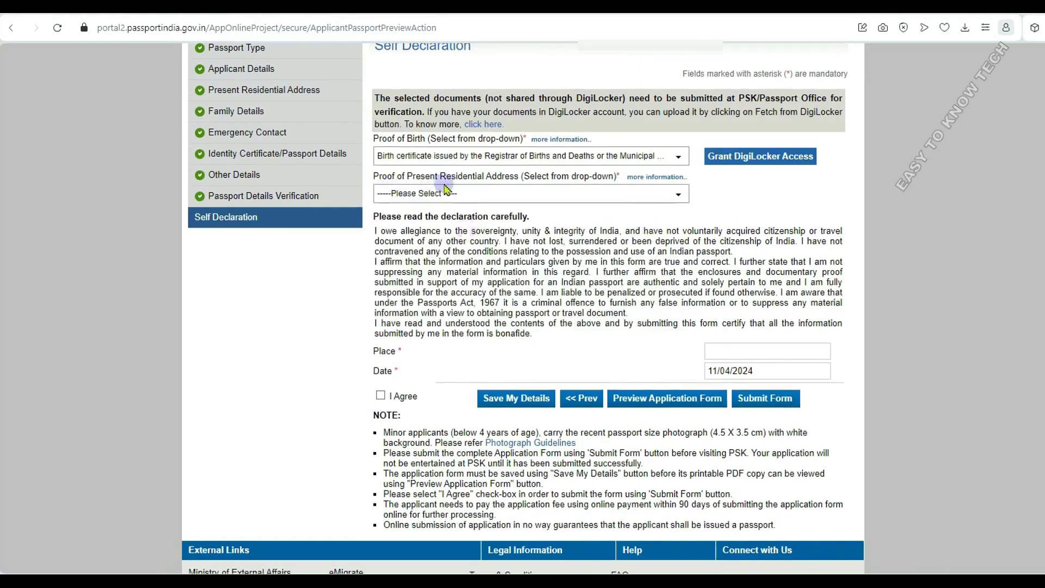
- Set the address proof to Electors Photo Identity Card (EPIC), replacing the initial Aadhaar Card choice
click(681, 196)
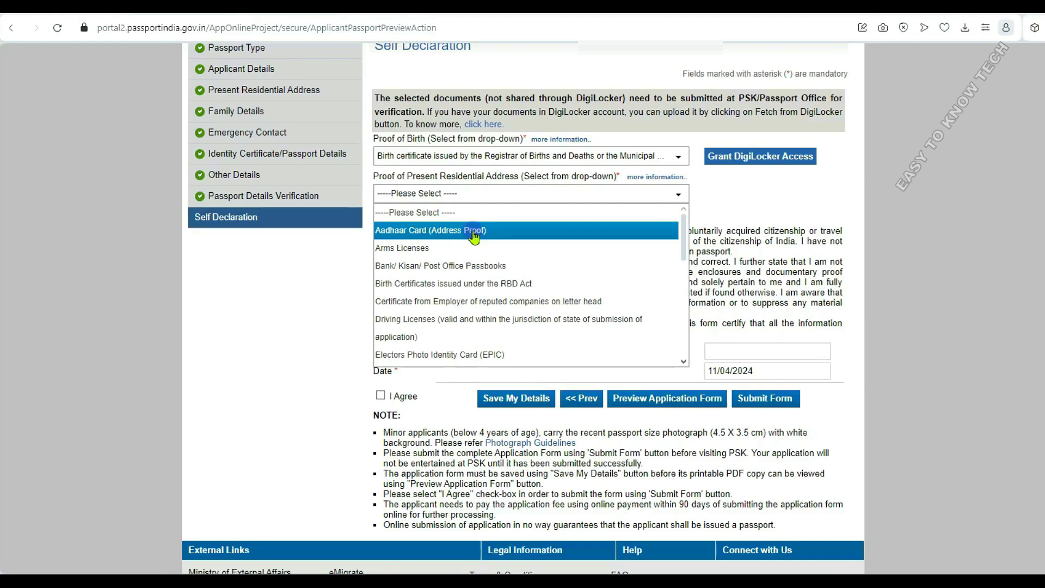
click(475, 231)
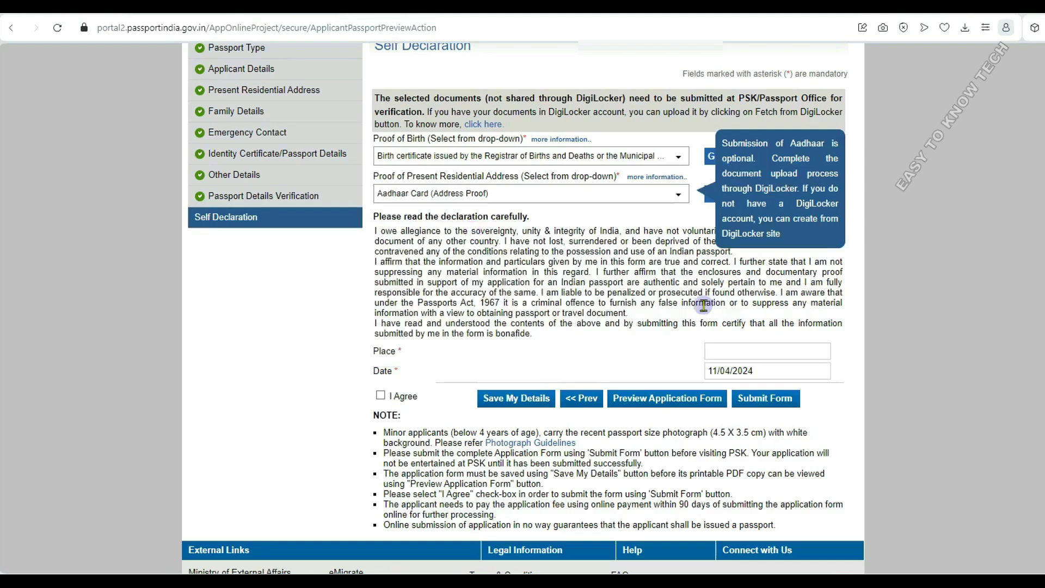
click(569, 195)
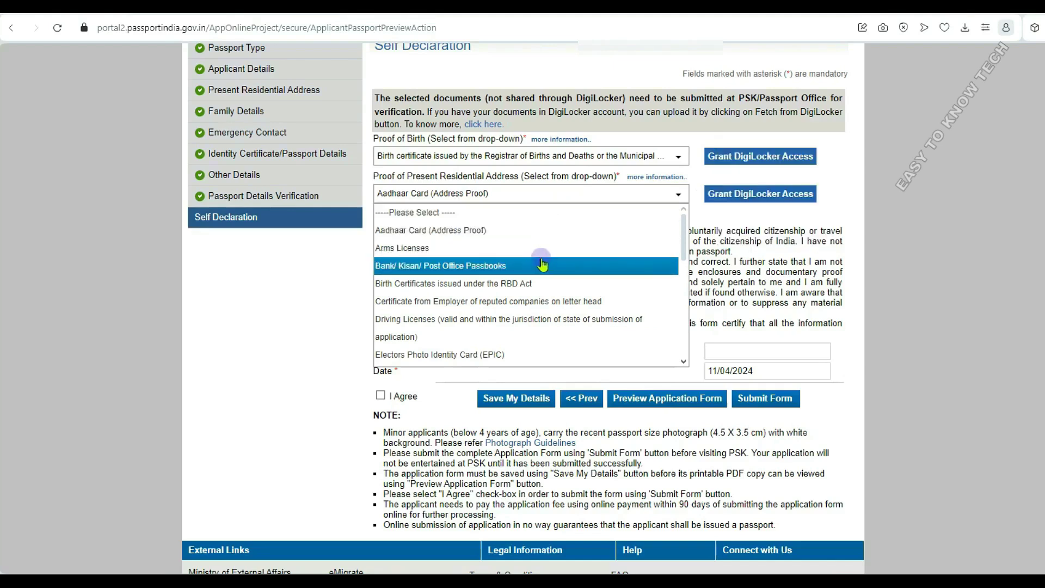
scroll(543, 264, down, 1)
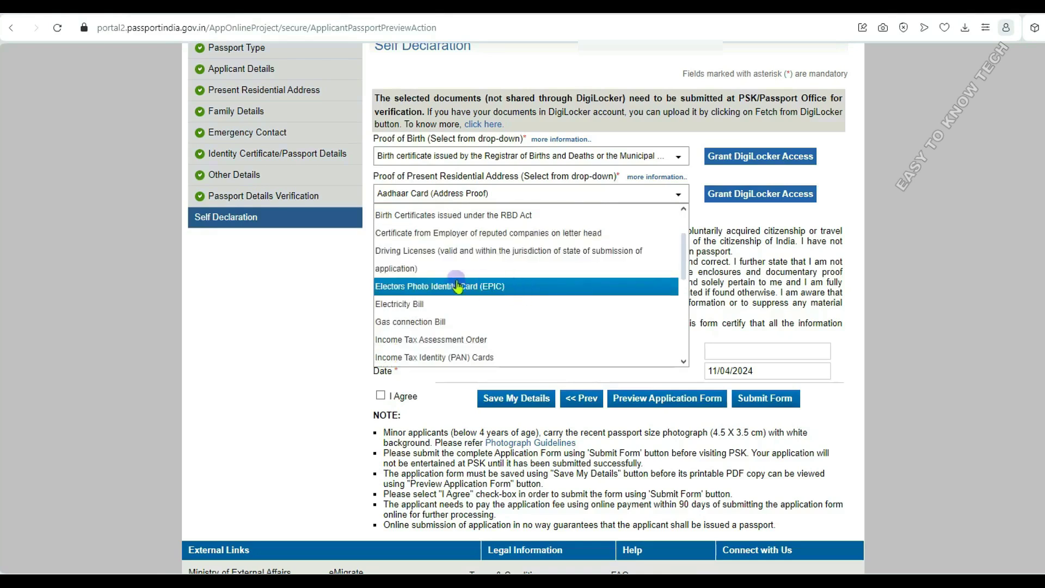
click(484, 287)
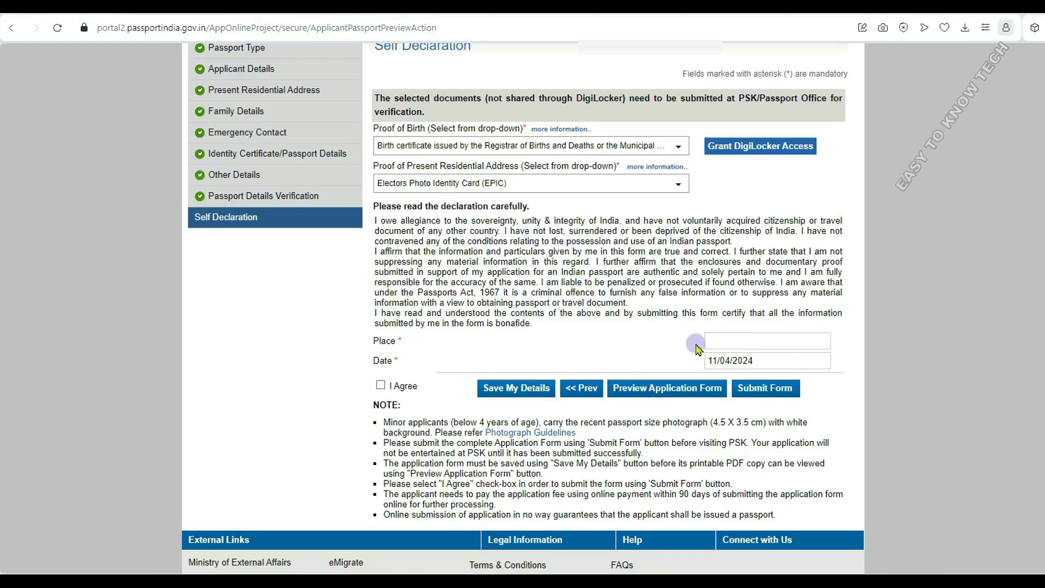
click(743, 342)
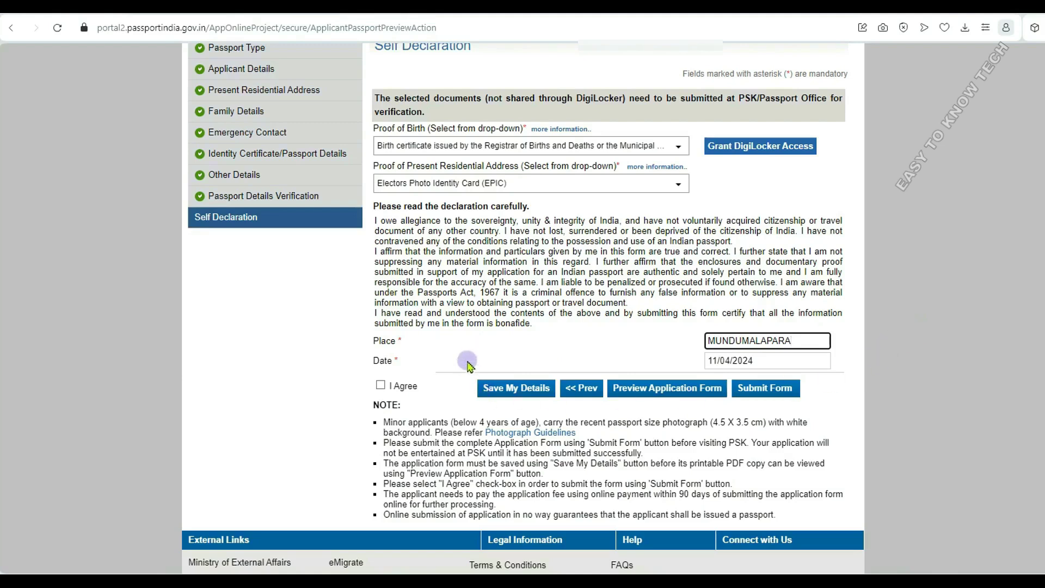
- Accept the self-declaration, submit the application and move on to payment and scheduling
click(381, 386)
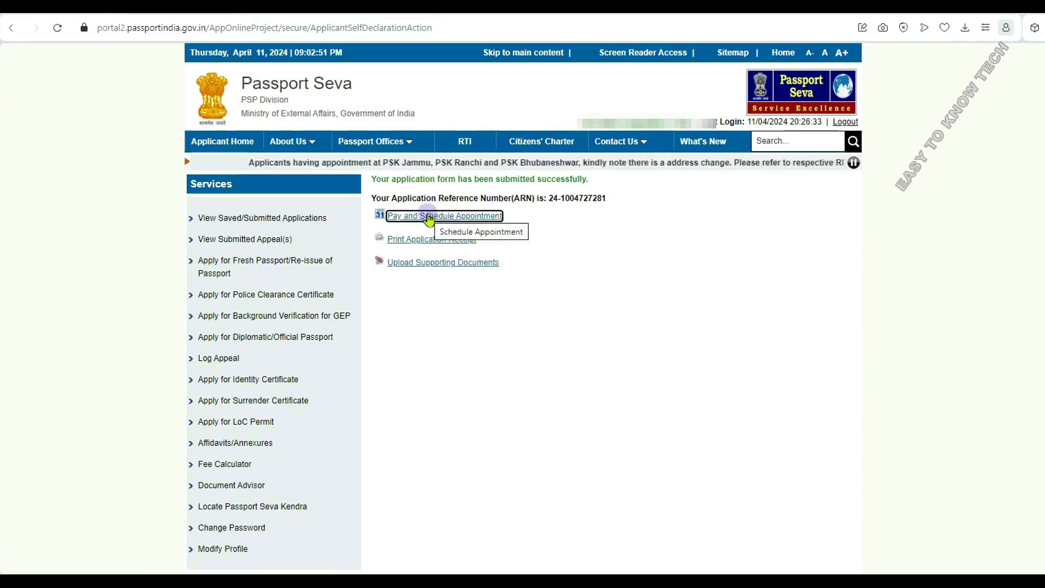
click(429, 218)
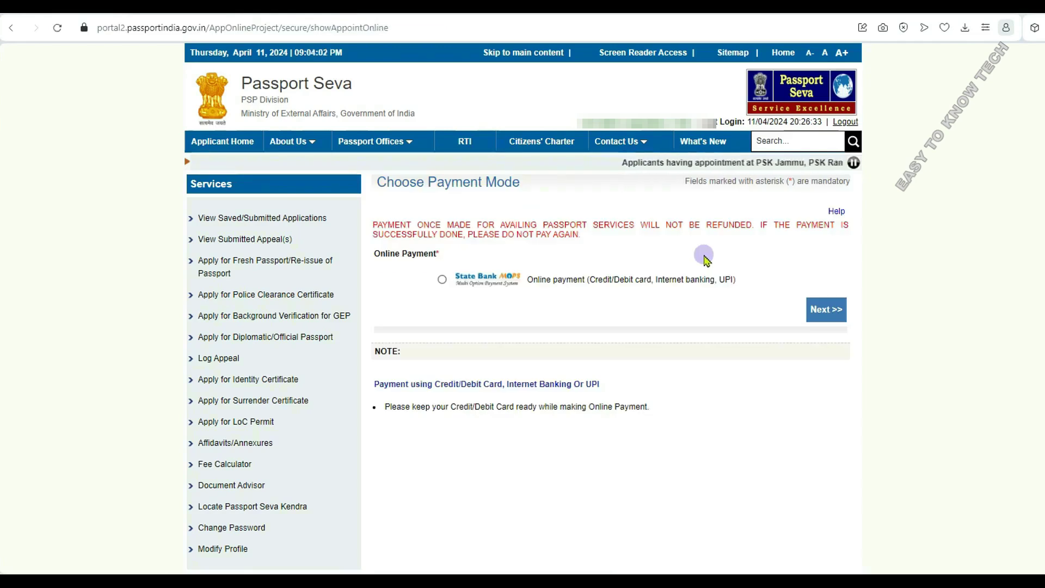
- Select State Bank online payment and continue to the Schedule Appointment page
click(442, 279)
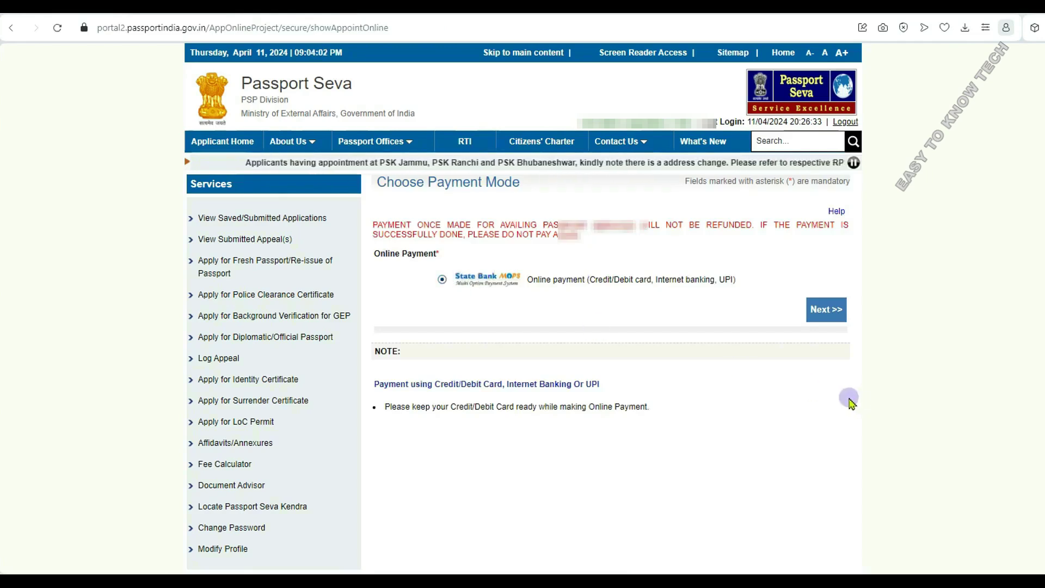
click(824, 309)
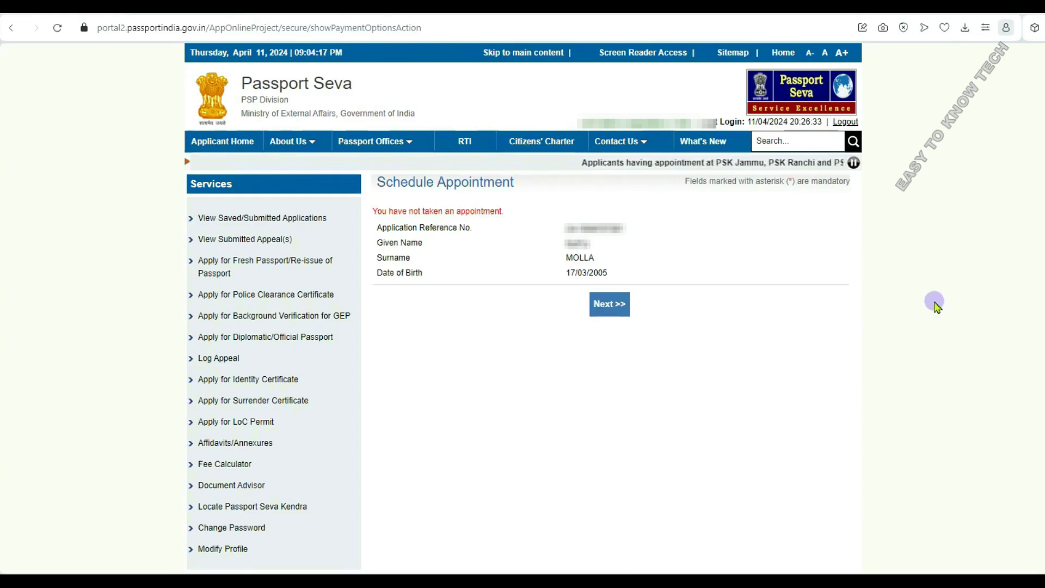
click(606, 309)
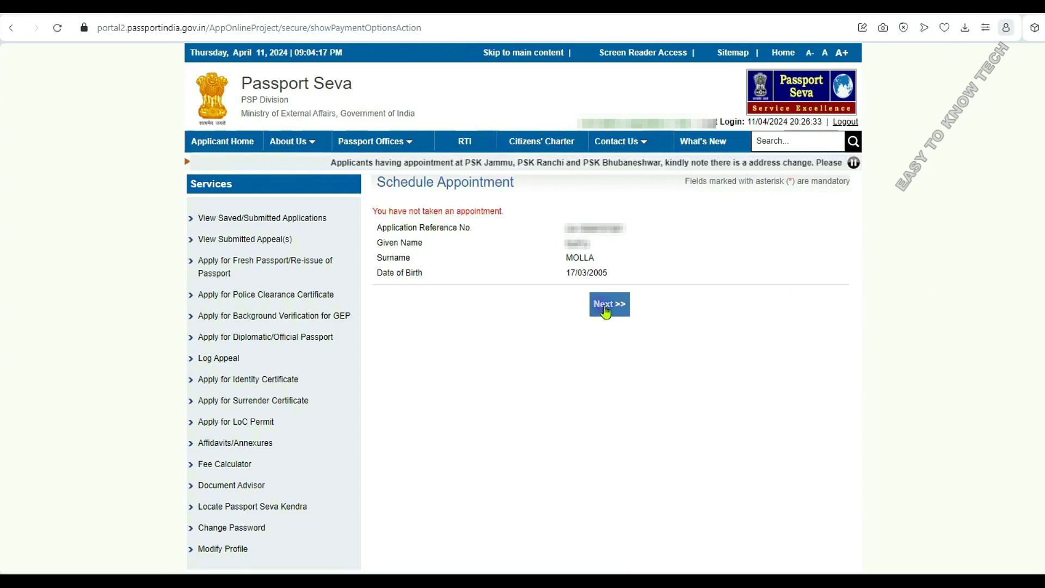
- Pick PSK Berhampore as the appointment location, enter the captcha and continue
click(626, 304)
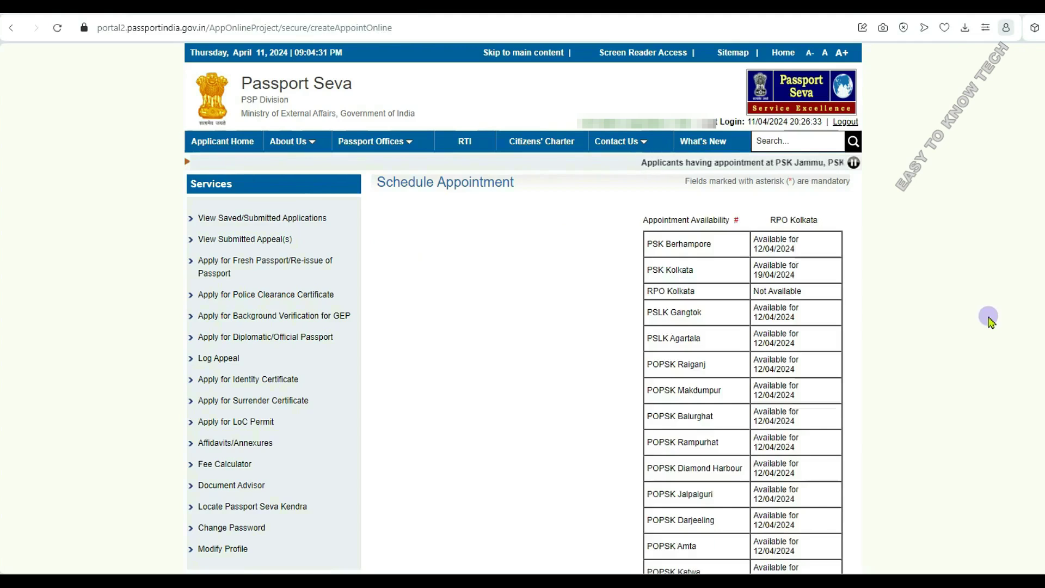
scroll(989, 321, down, 1)
scroll(989, 321, down, 2)
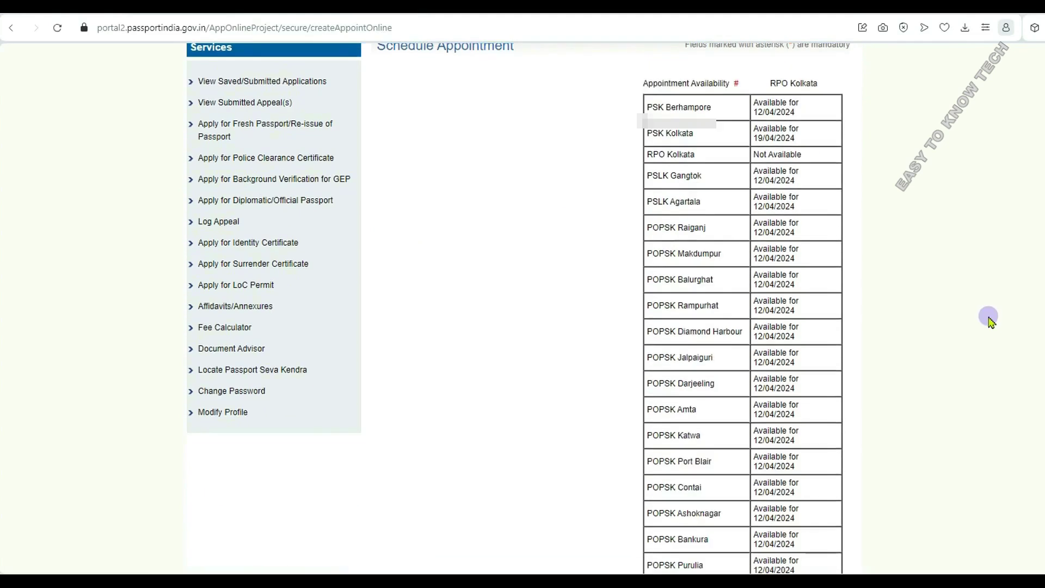
scroll(989, 321, down, 5)
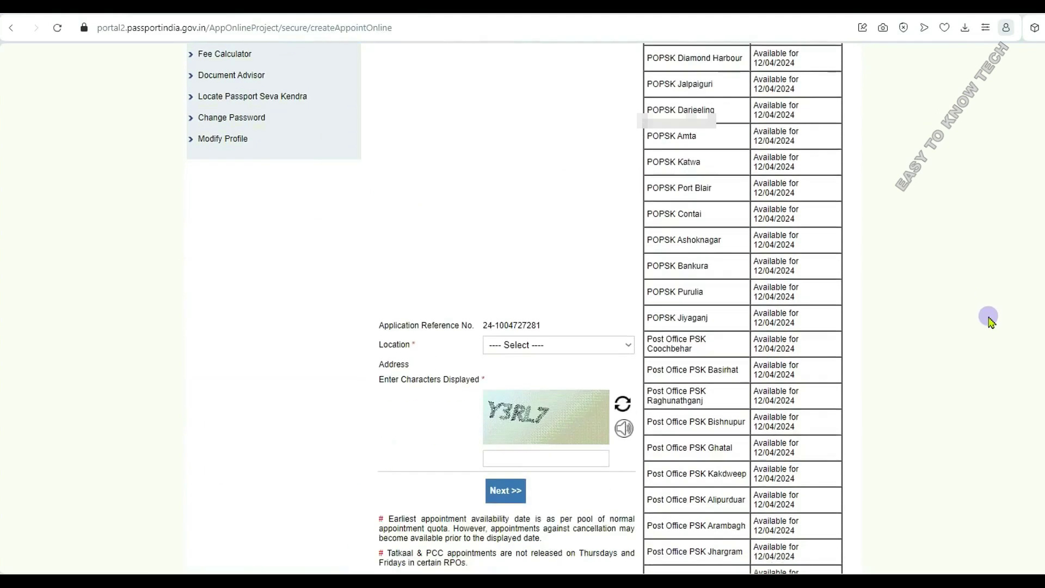
click(556, 347)
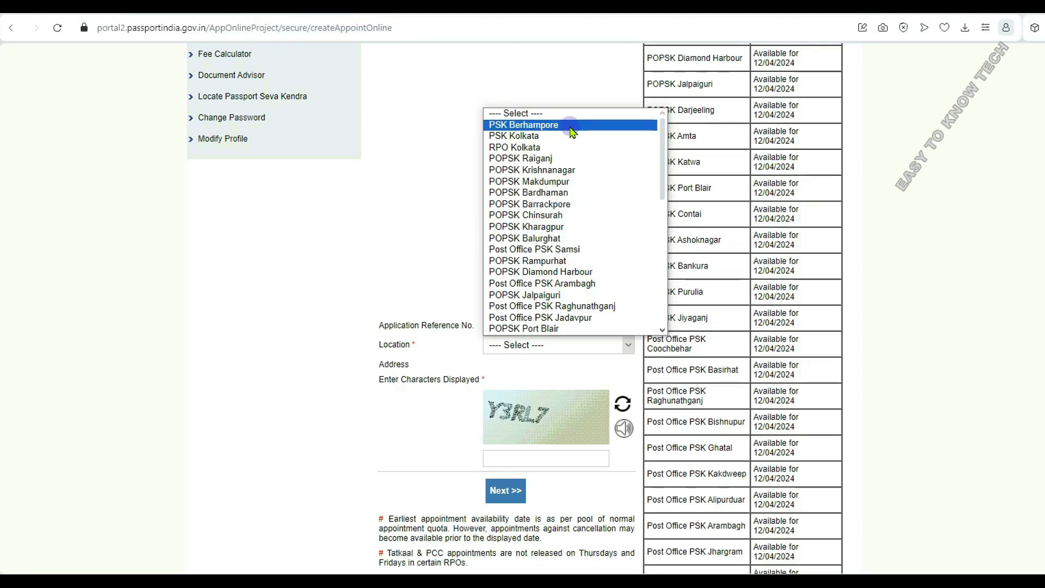
click(573, 126)
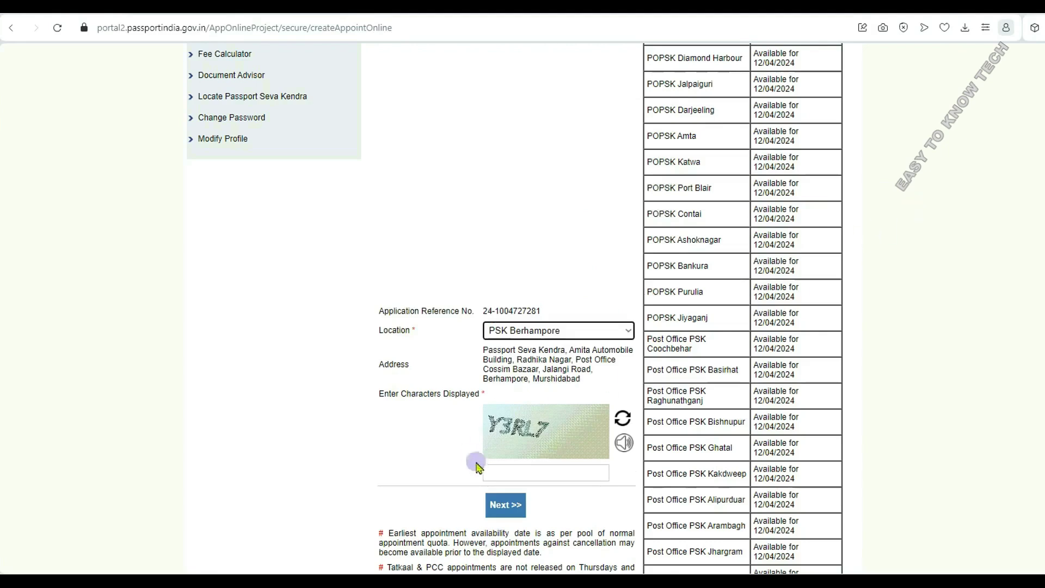
click(532, 472)
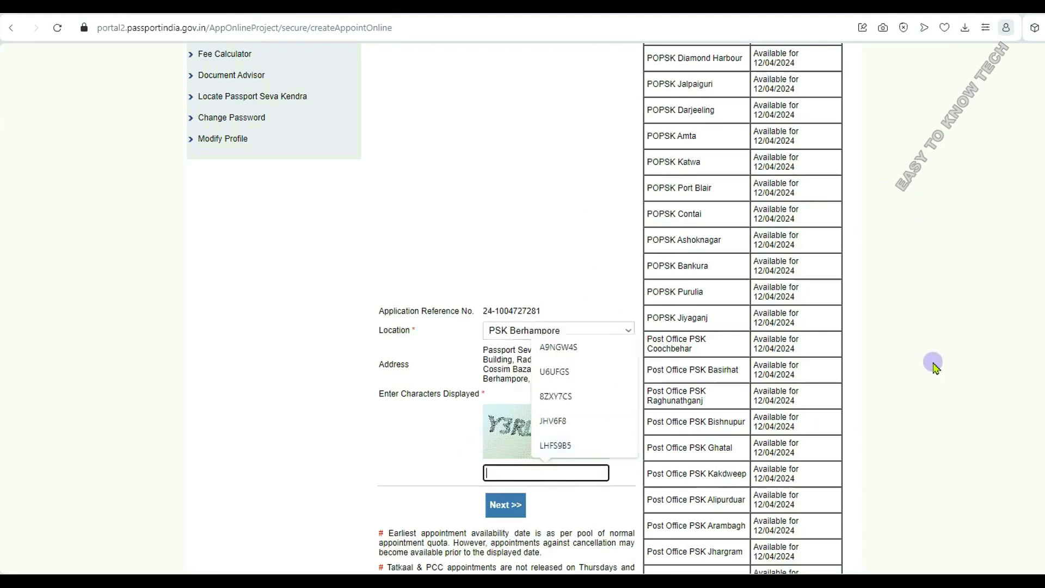
text(Y3RL7)
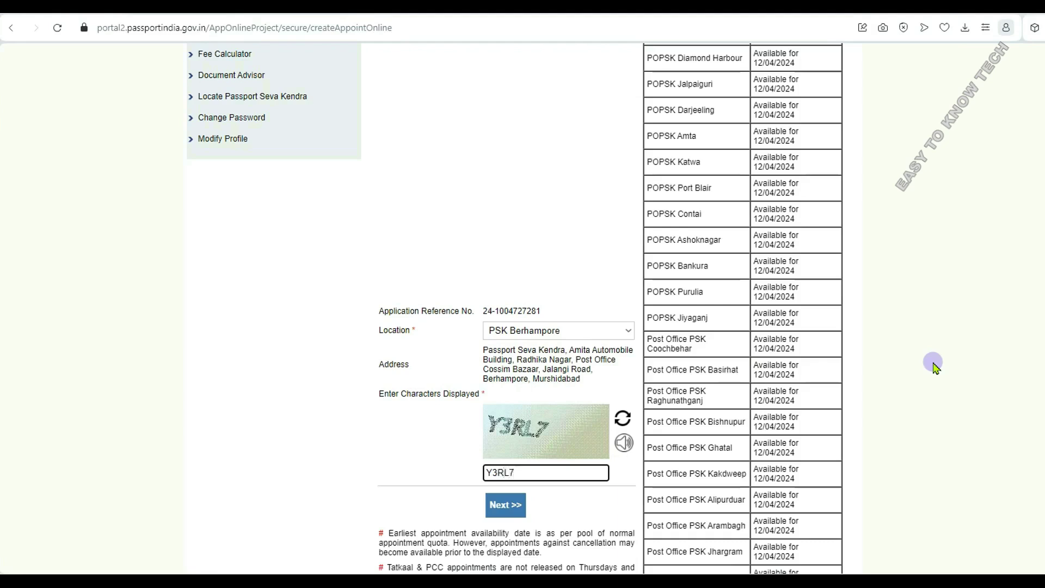
click(495, 512)
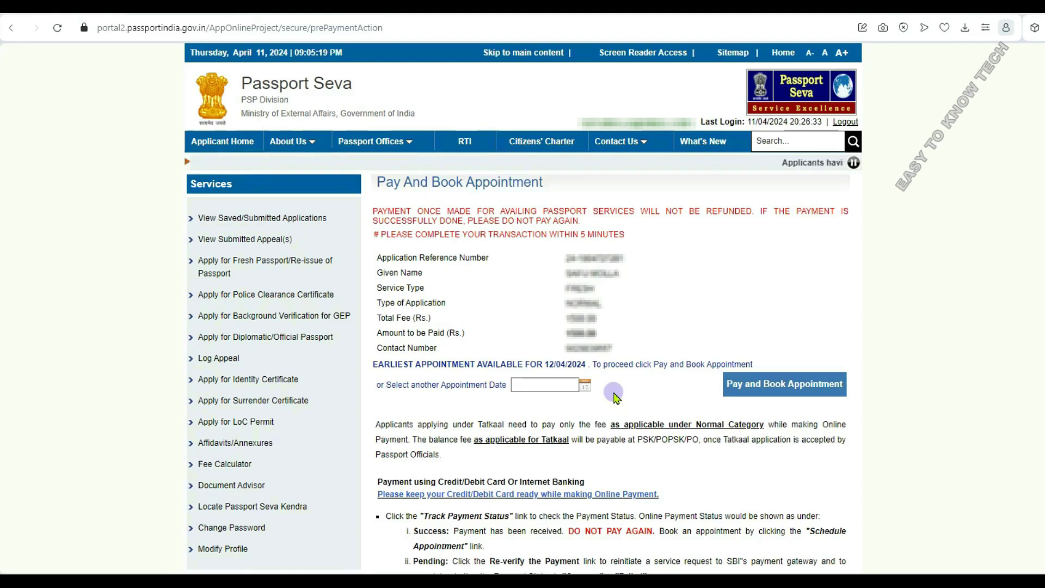
- Book 12/04/2024 as the appointment date, accept the payment caution, and choose SBI Net Banking
click(586, 386)
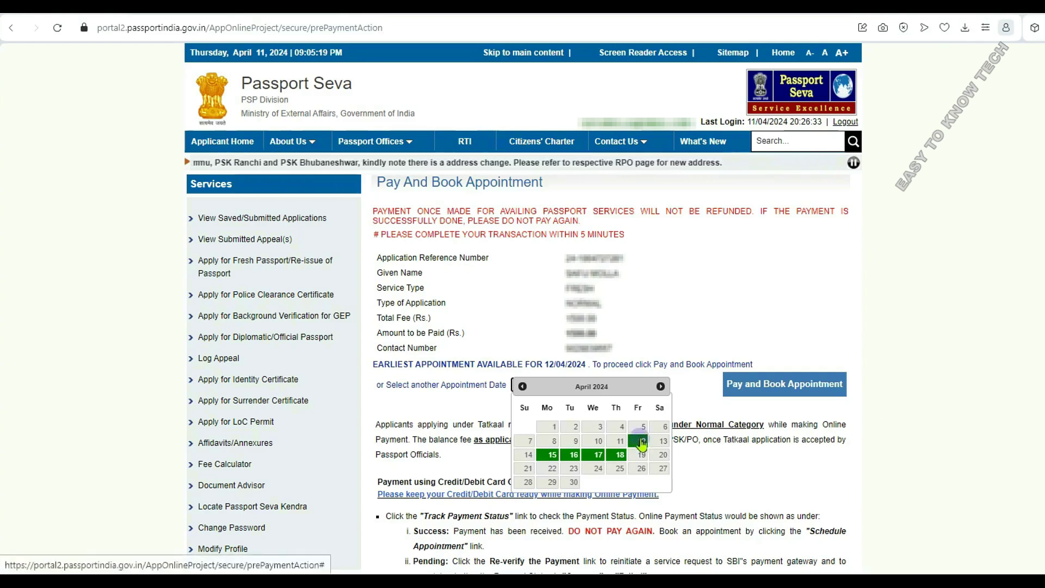
click(886, 403)
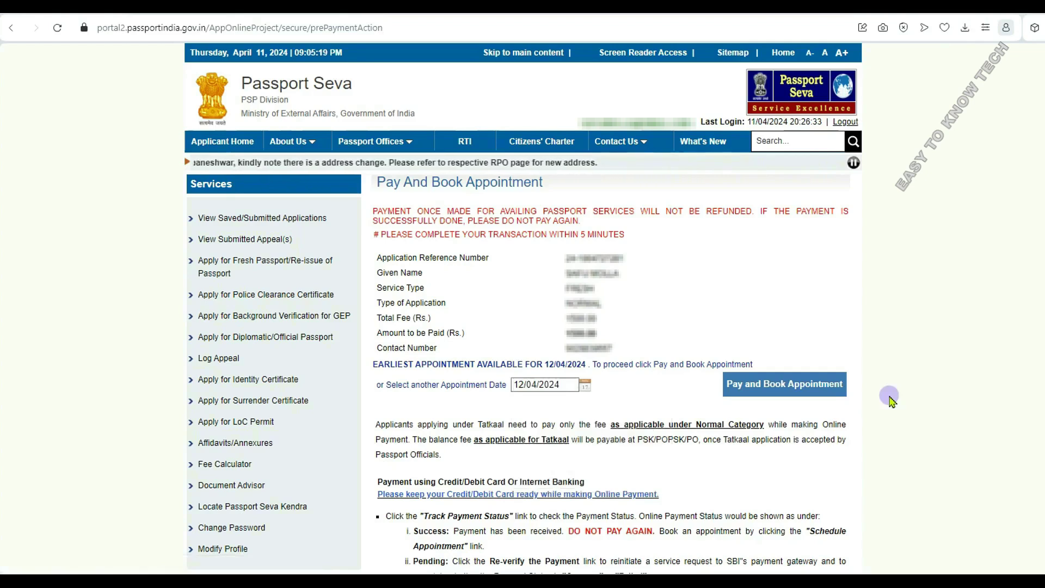
click(806, 388)
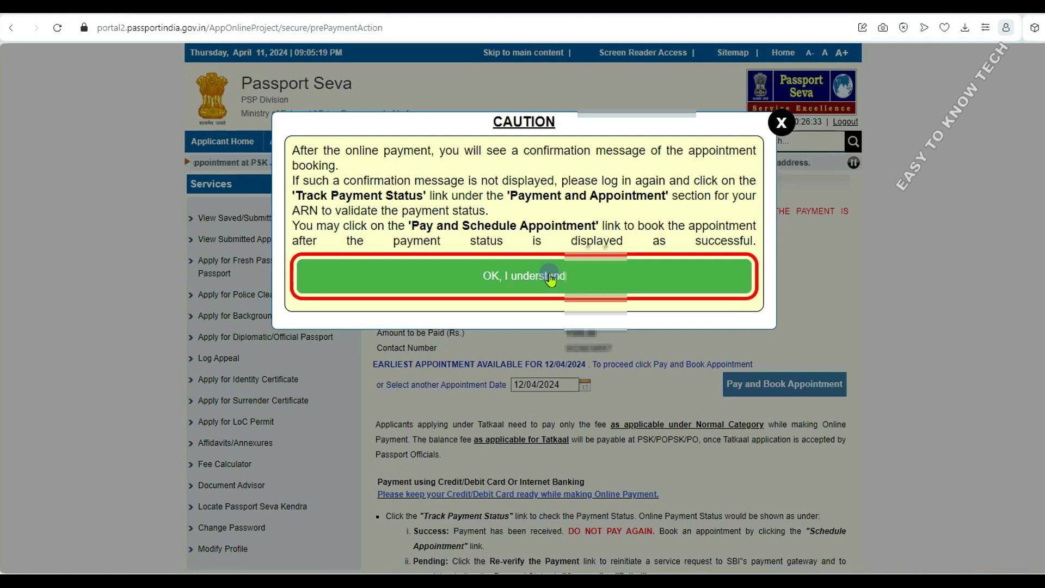
click(551, 277)
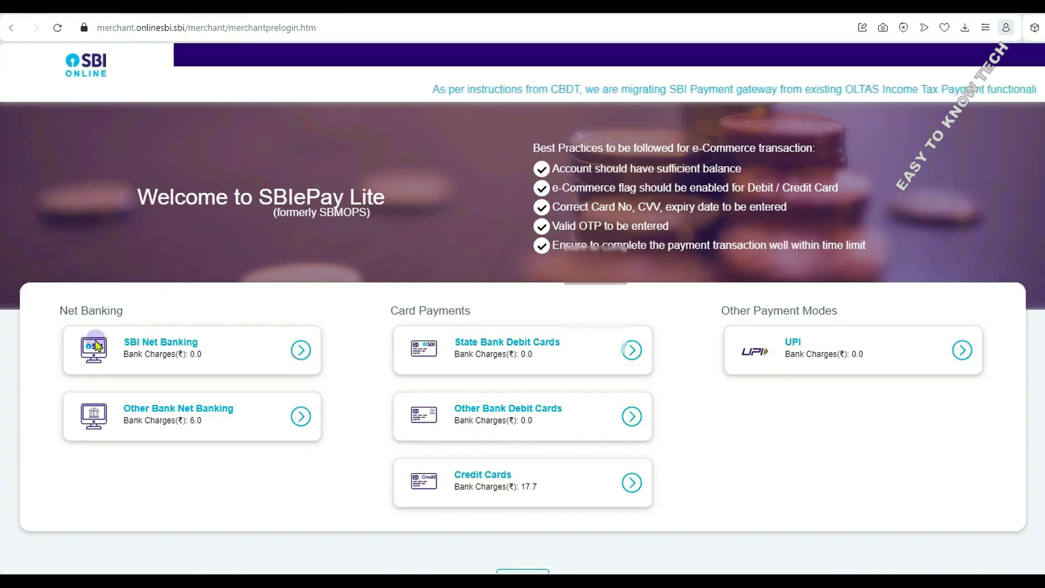
click(178, 350)
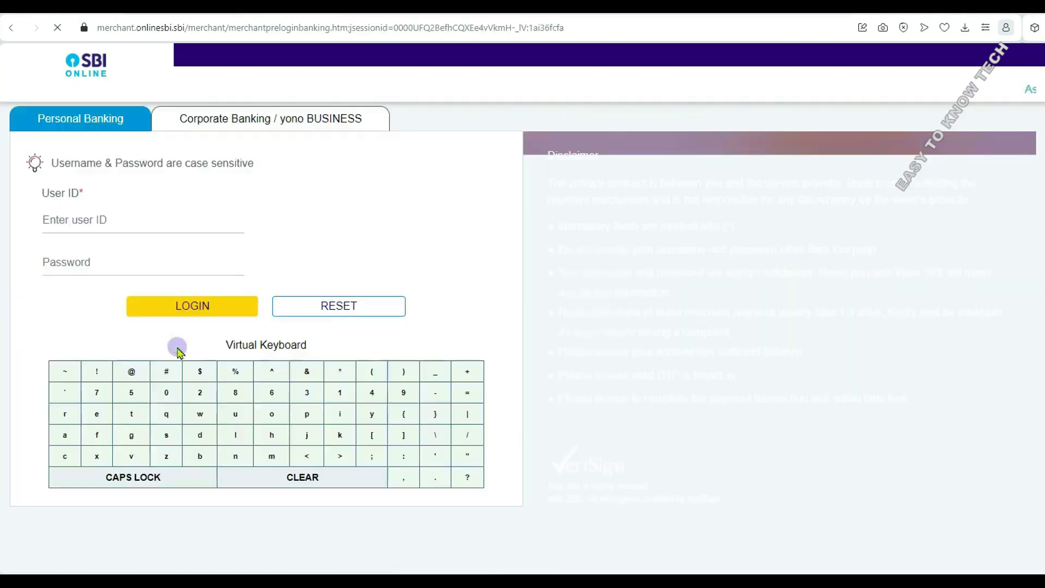
- Pay the INR 1,500 fee through SBI Net Banking, confirming with the high security password
click(132, 220)
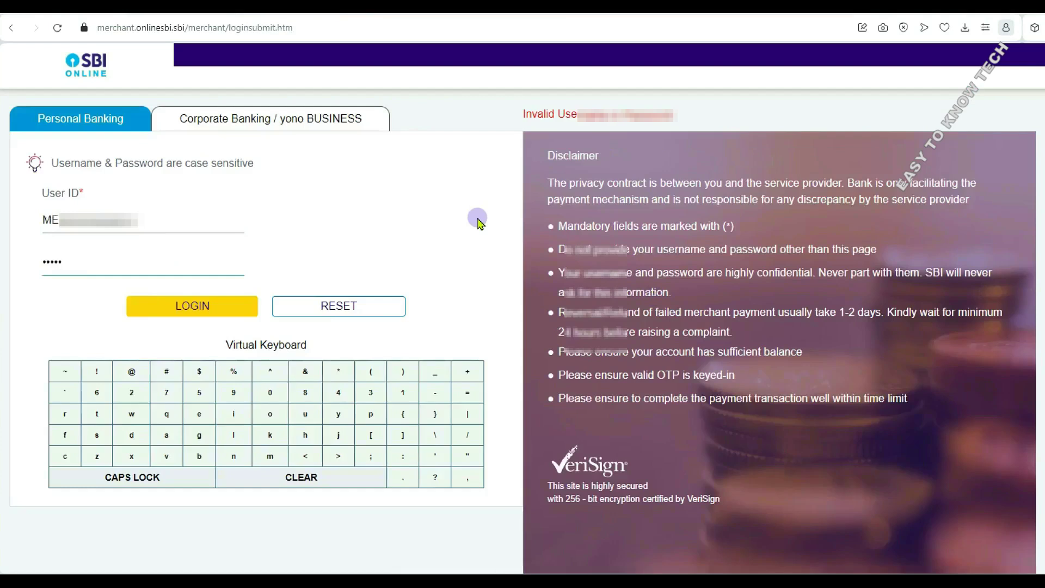
click(197, 306)
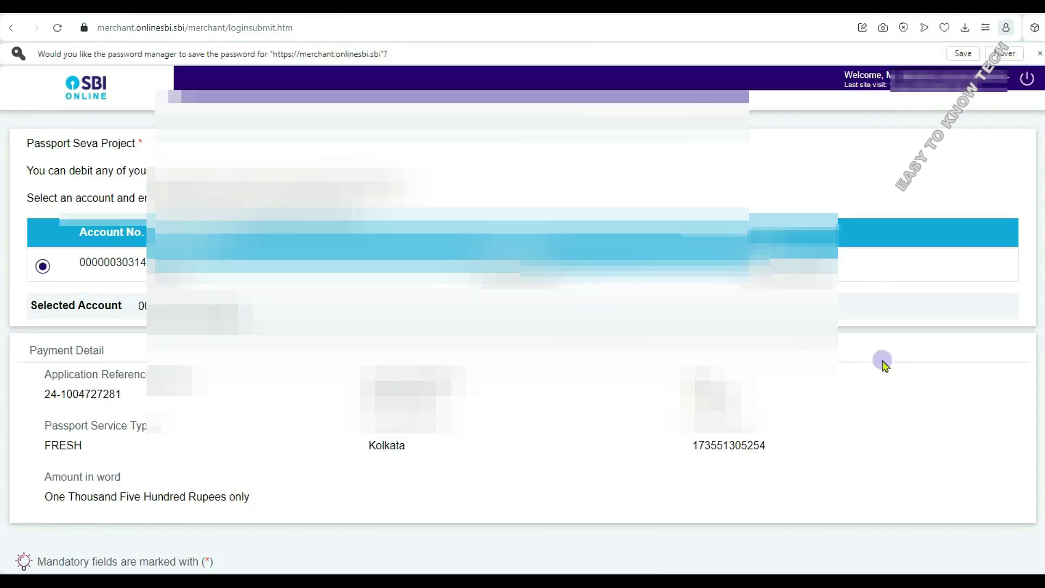
scroll(883, 362, down, 2)
click(436, 495)
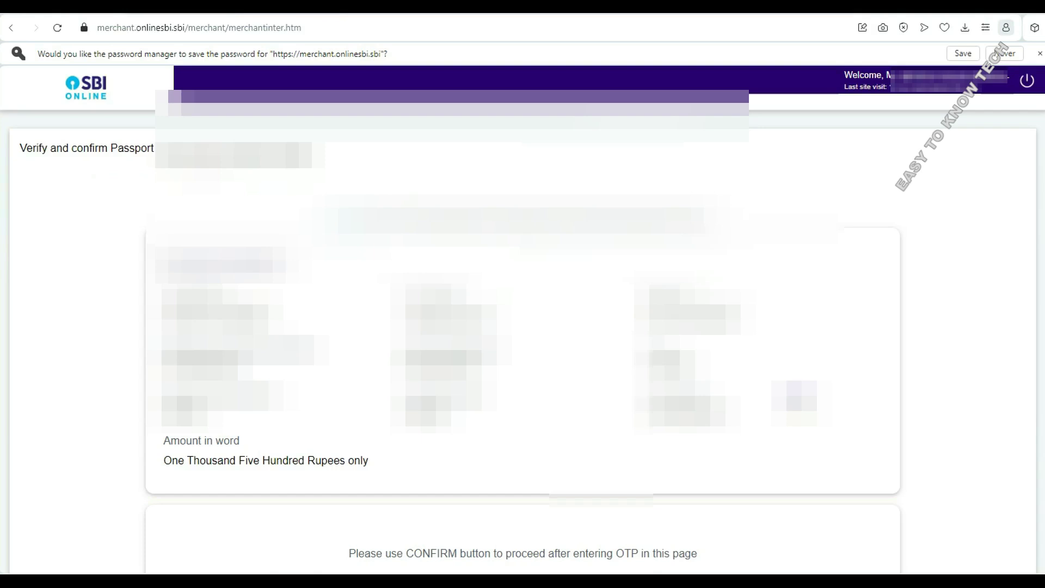
scroll(942, 378, down, 5)
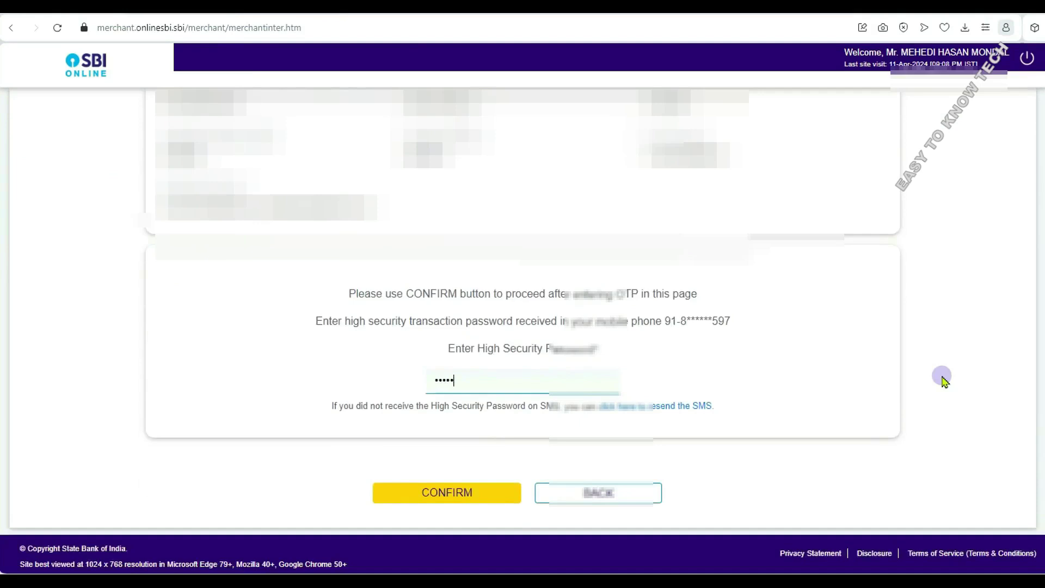
click(469, 492)
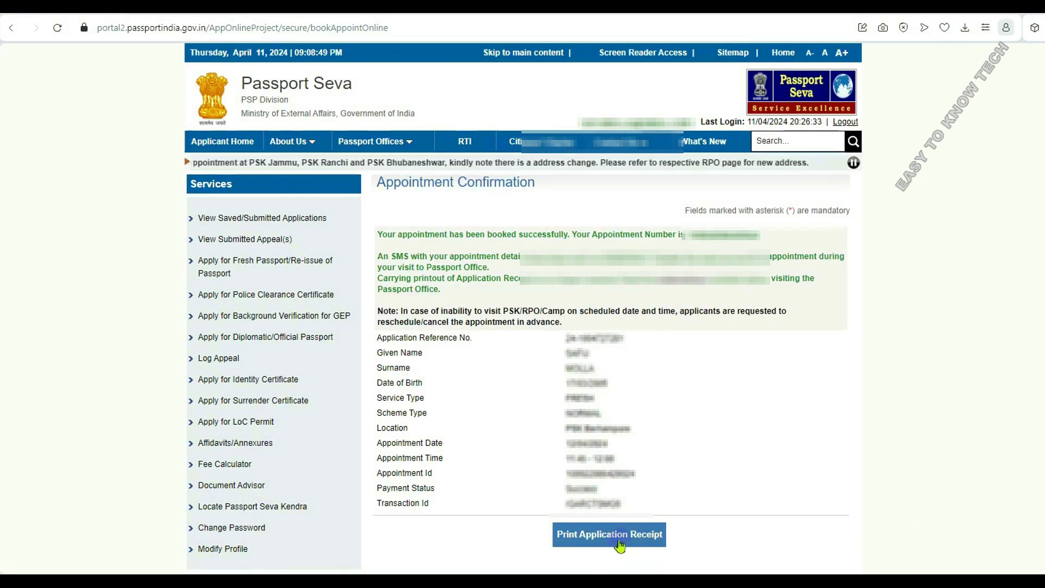
- Request the printable application receipt and accept the printing notice
click(610, 541)
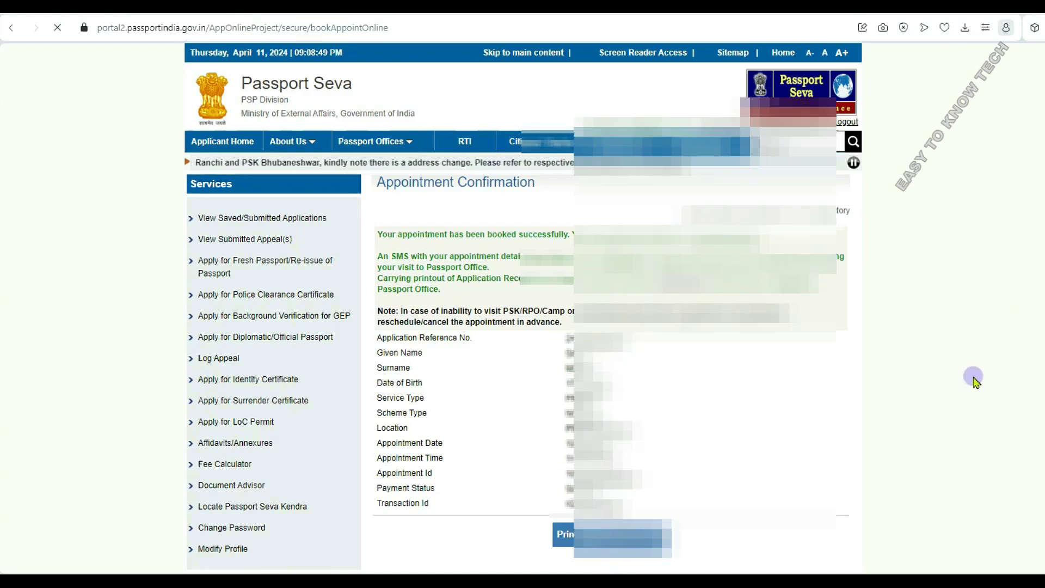
scroll(971, 378, down, 4)
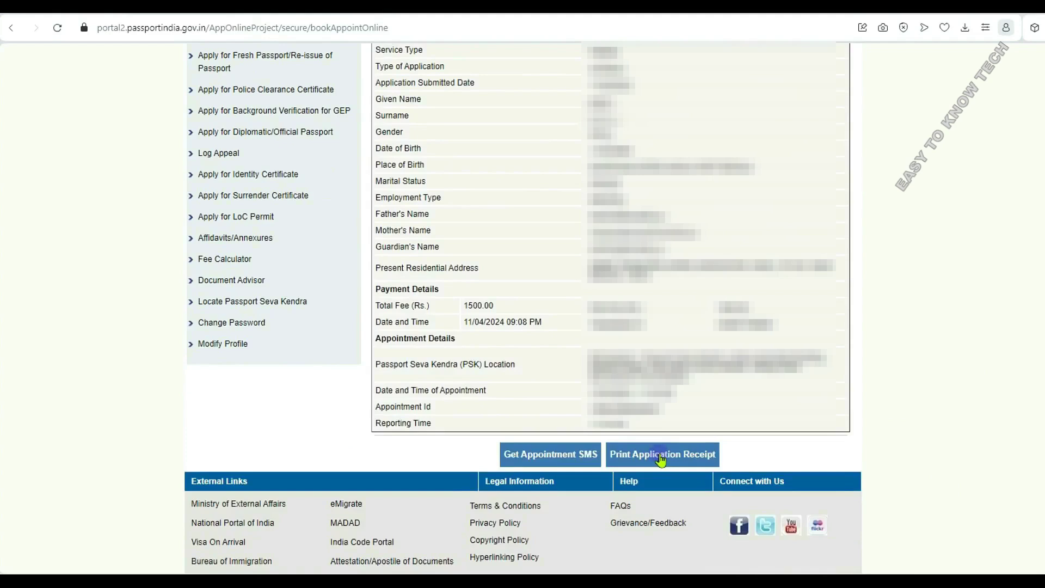
click(660, 458)
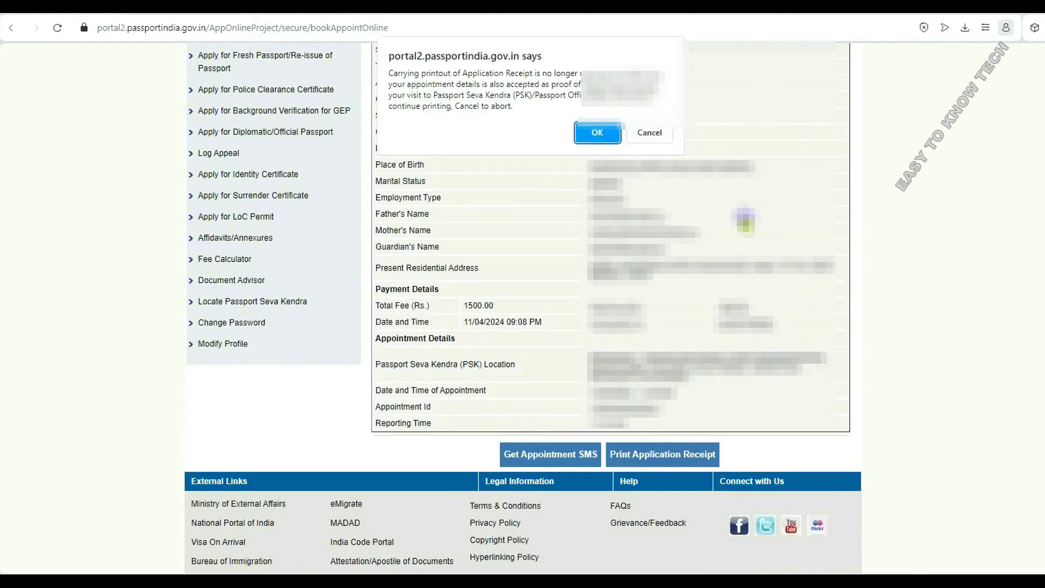
click(597, 133)
- Allow the blocked receipt pop-up and bring up the Print dialog for the application receipt
click(804, 27)
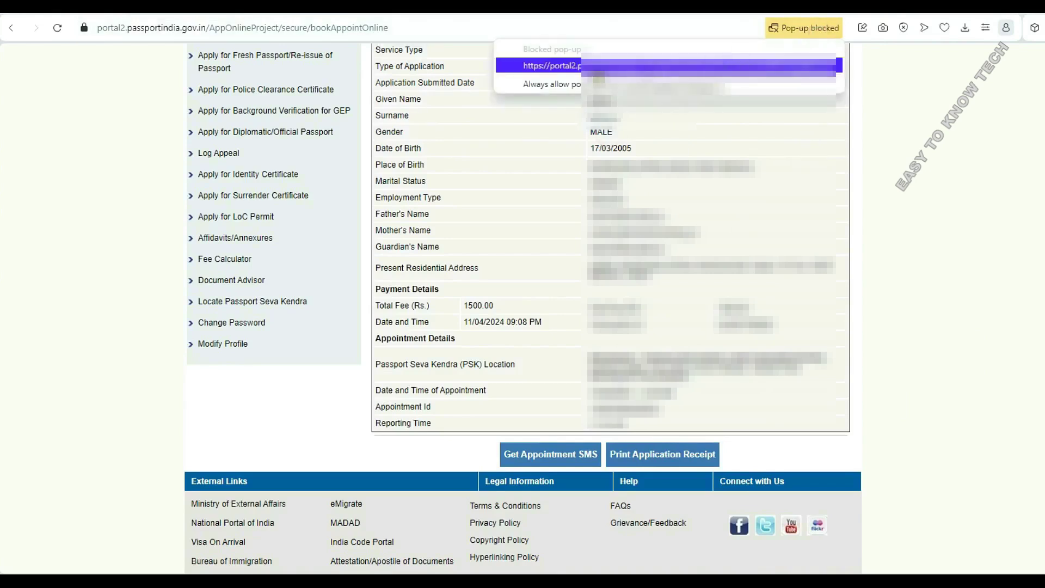
click(580, 69)
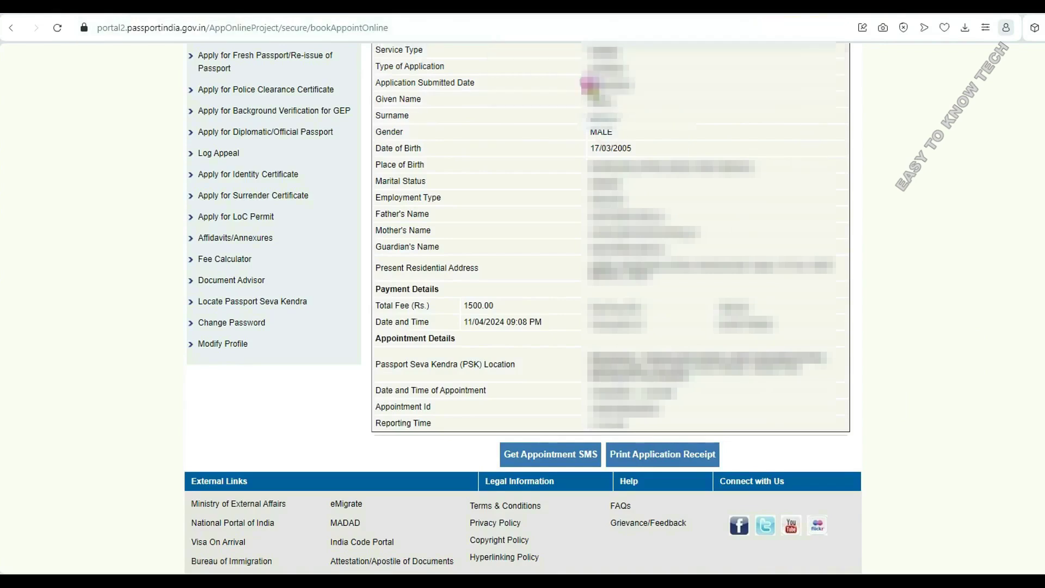
click(690, 455)
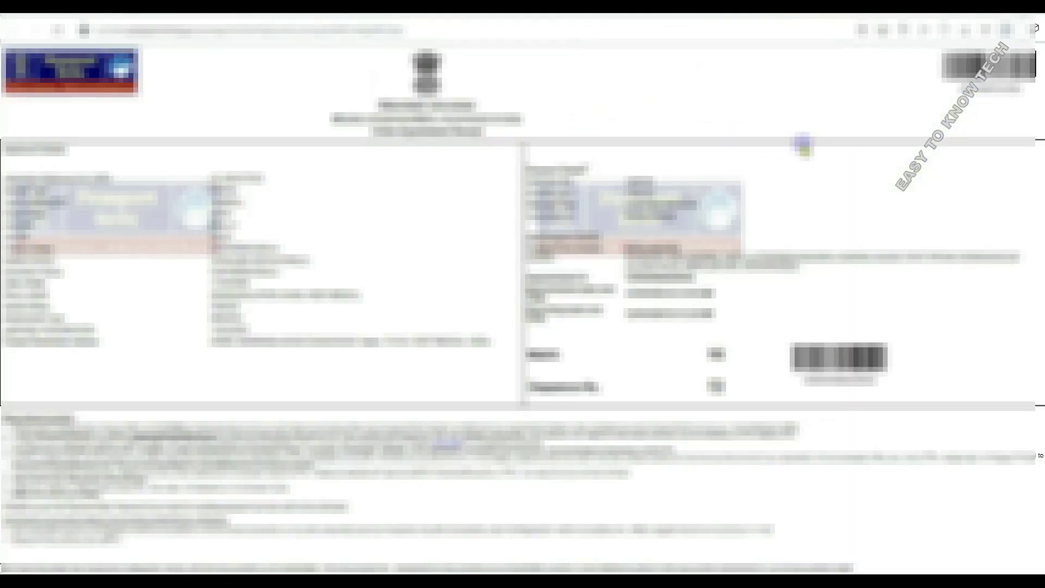
scroll(923, 248, down, 15)
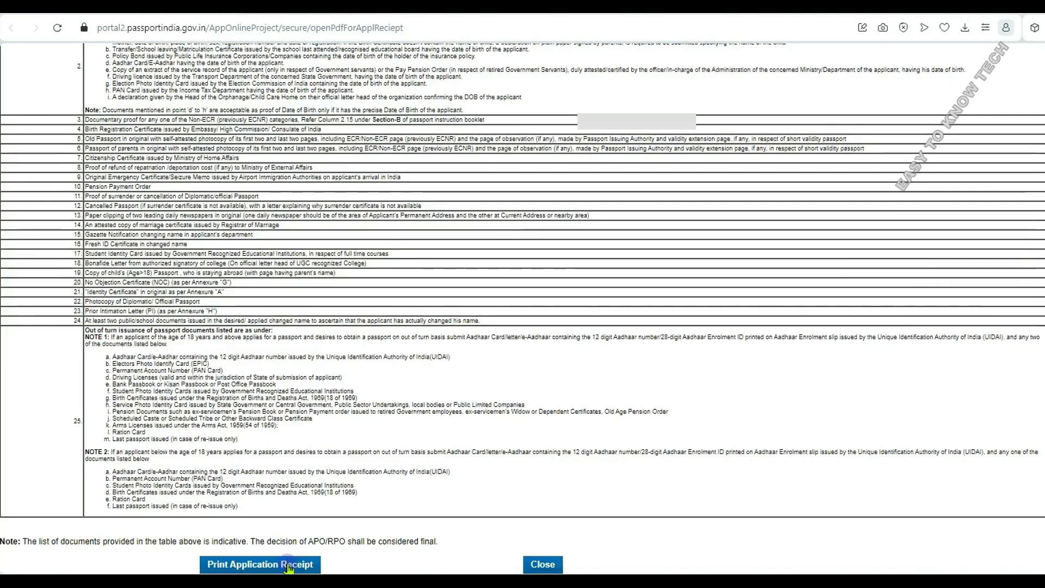
click(294, 565)
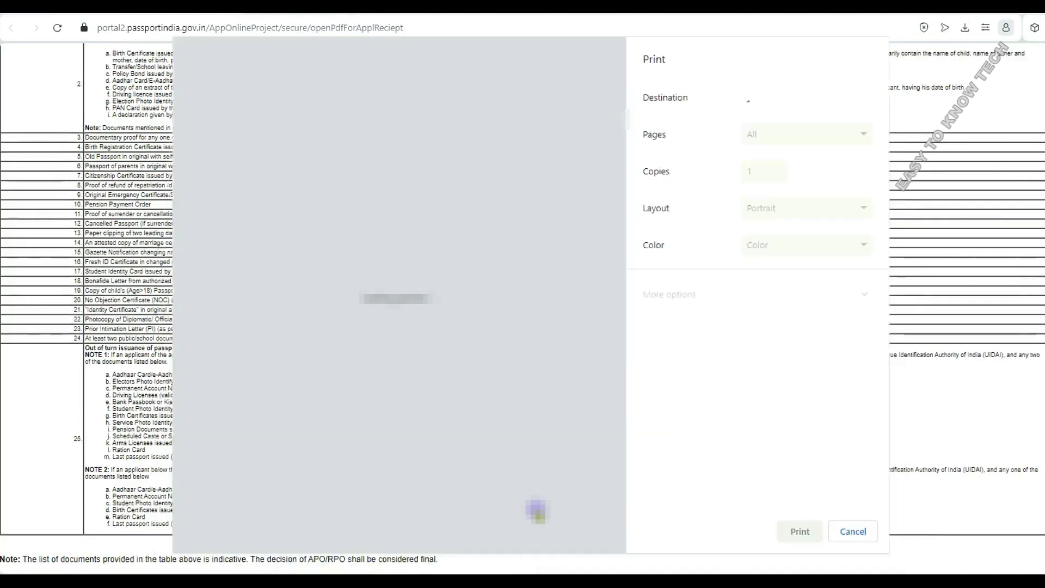